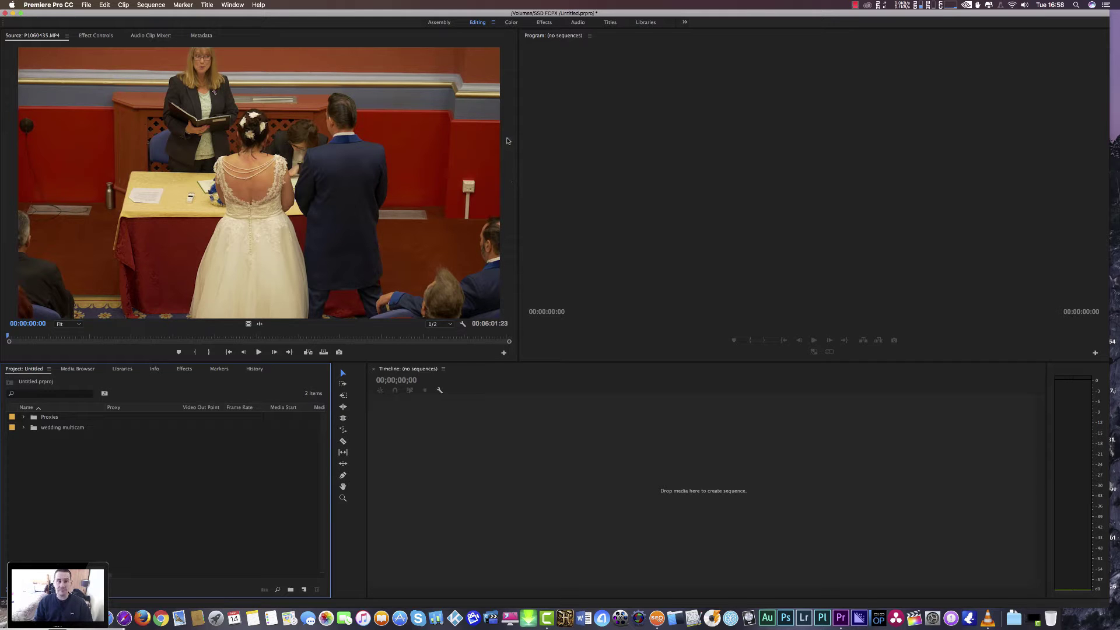
Maximise the Premiere Pro window to fill the whole screen.
{"action": "double_click", "coordinate": [472, 15]}
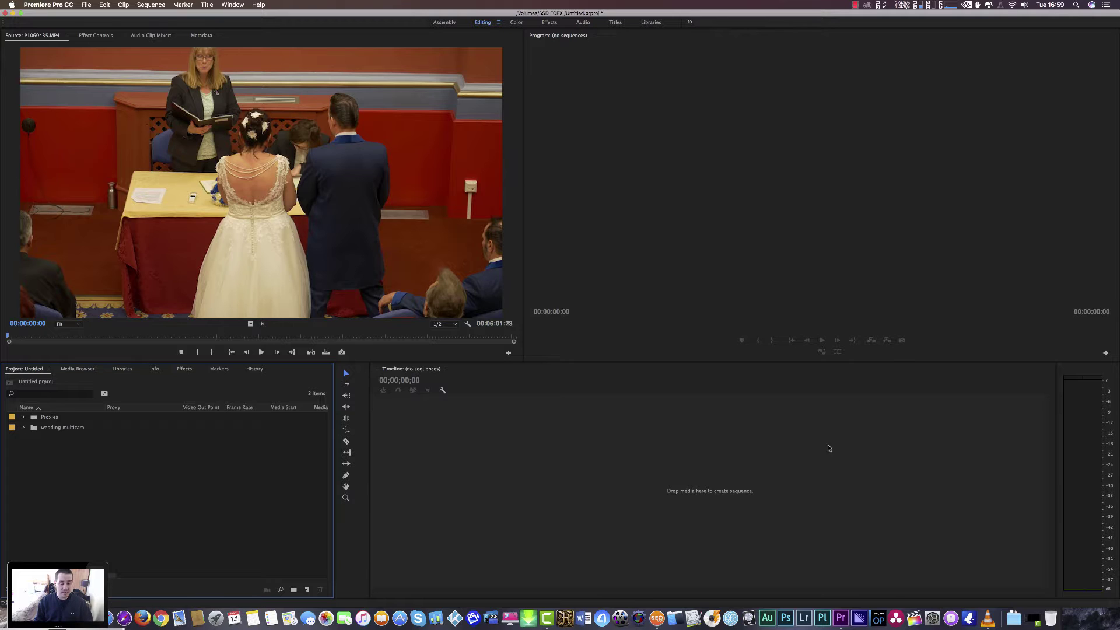
{"action": "left_click", "coordinate": [24, 417]}
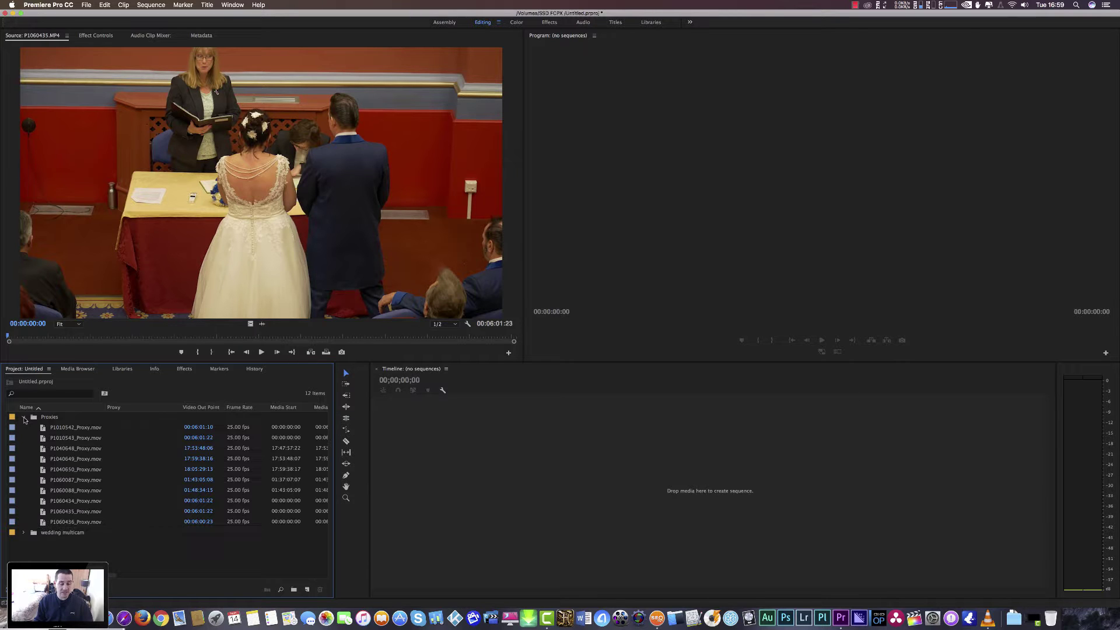
{"action": "left_click", "coordinate": [24, 417]}
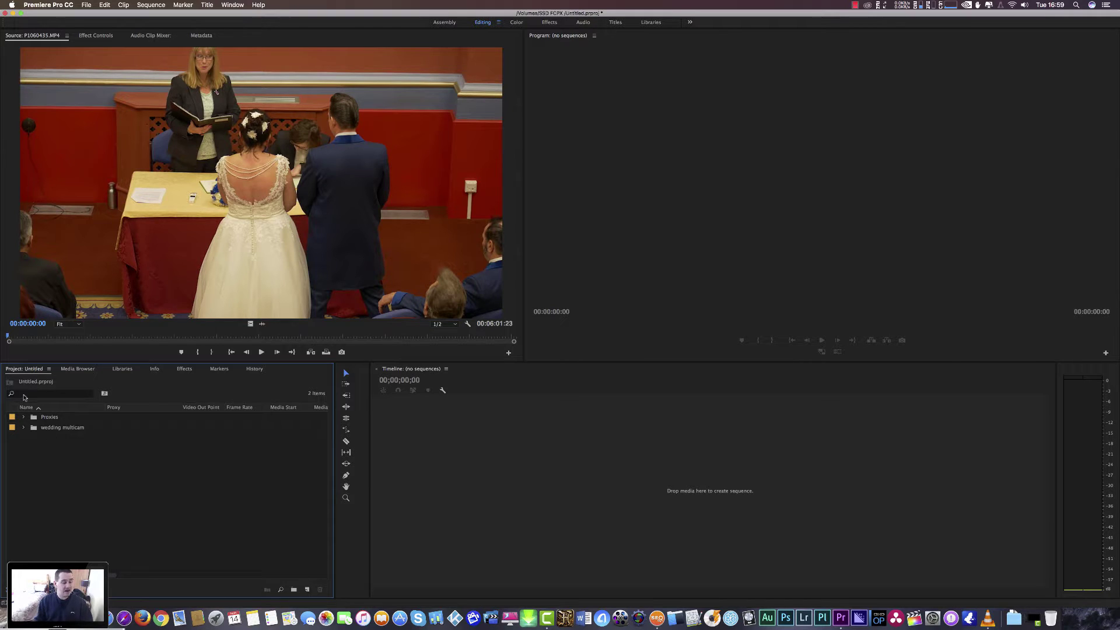
{"action": "left_click", "coordinate": [38, 432]}
{"action": "right_click", "coordinate": [55, 432]}
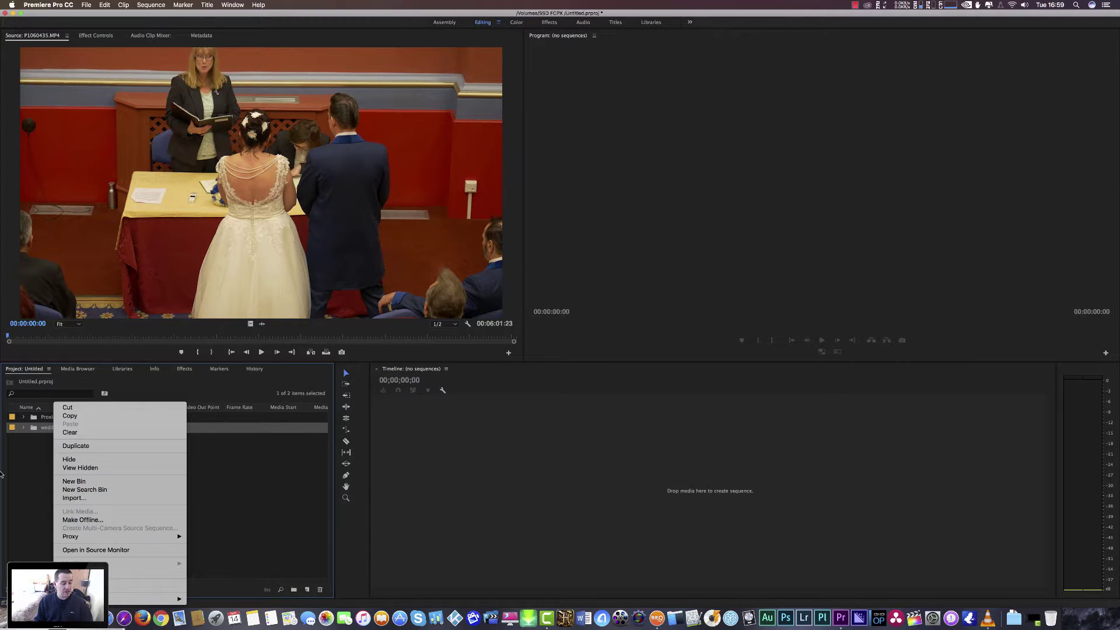
{"action": "mouse_move", "coordinate": [166, 541]}
{"action": "left_click", "coordinate": [219, 536]}
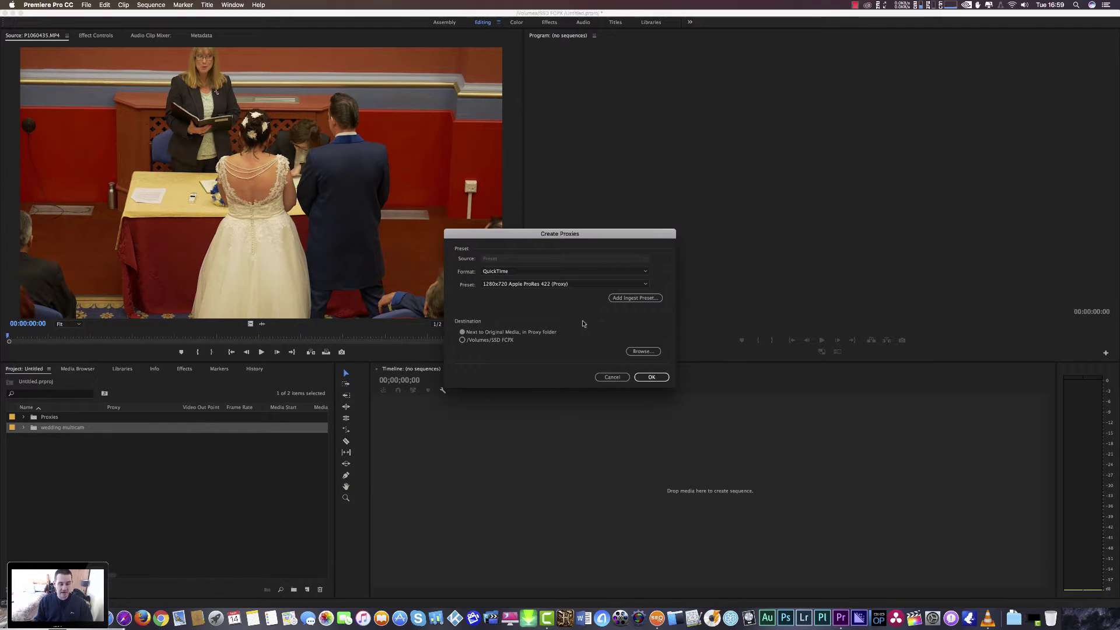
{"action": "left_click", "coordinate": [516, 271]}
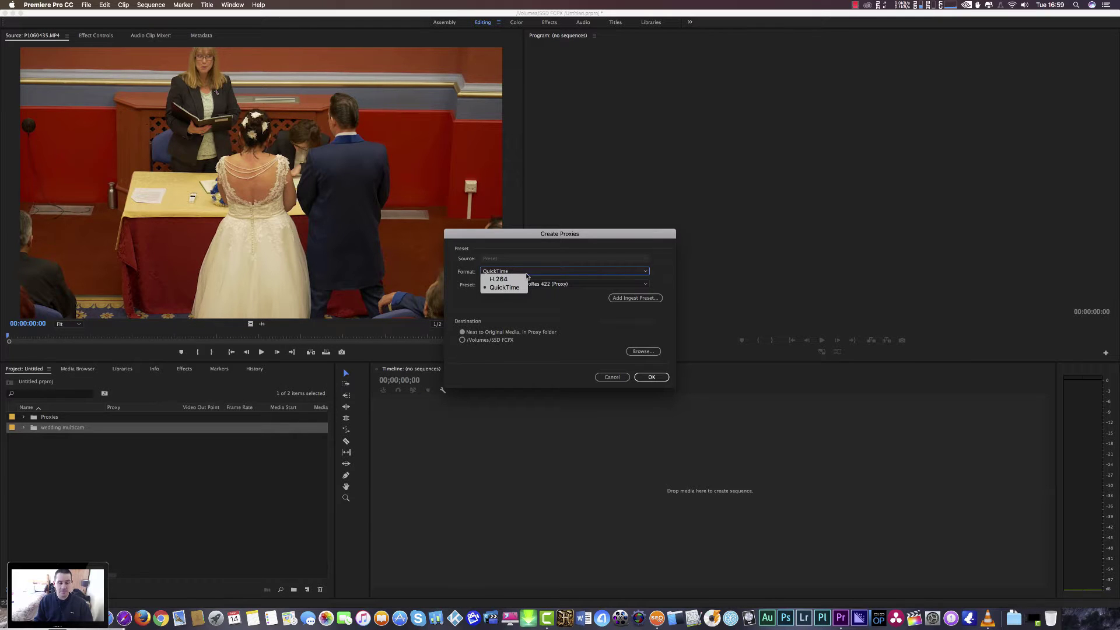
{"action": "left_click", "coordinate": [515, 287]}
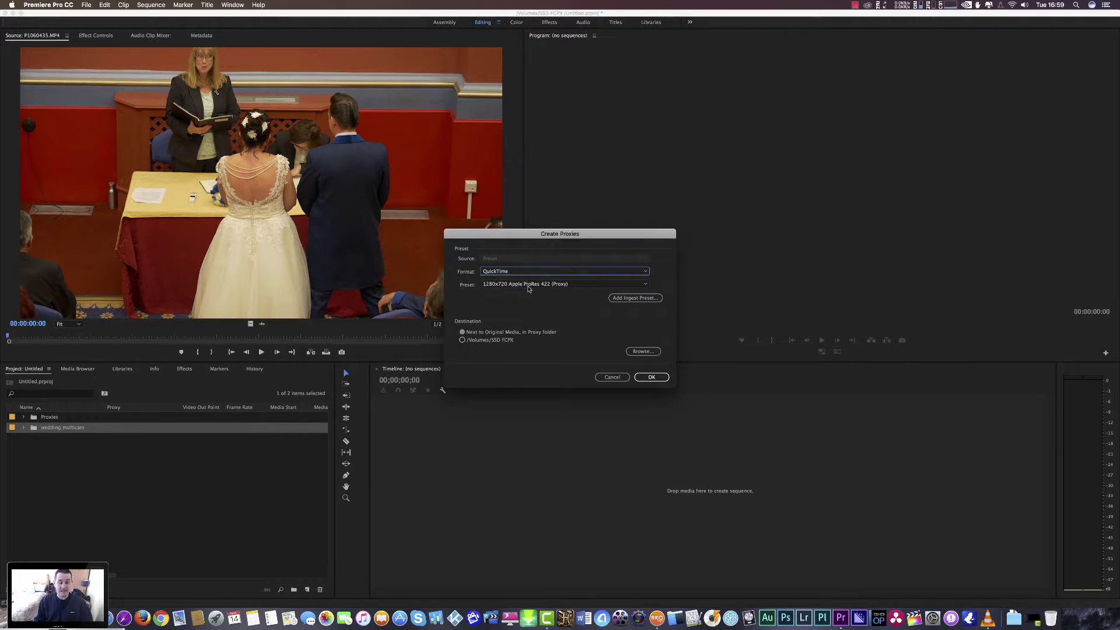
{"action": "left_click", "coordinate": [516, 284]}
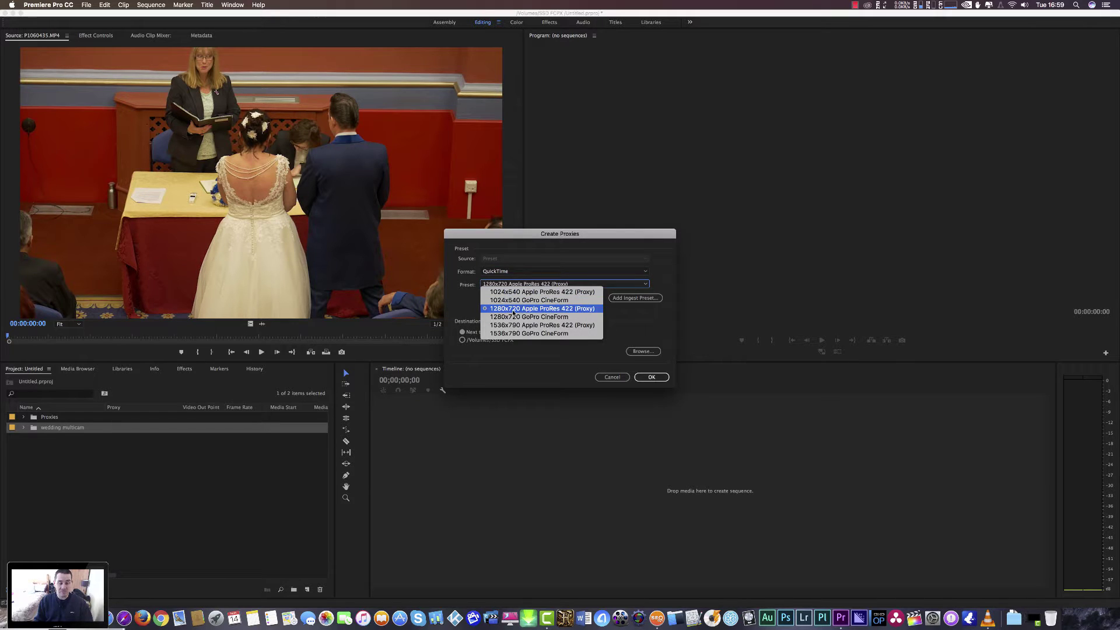
{"action": "left_click", "coordinate": [613, 378]}
{"action": "left_click", "coordinate": [611, 377]}
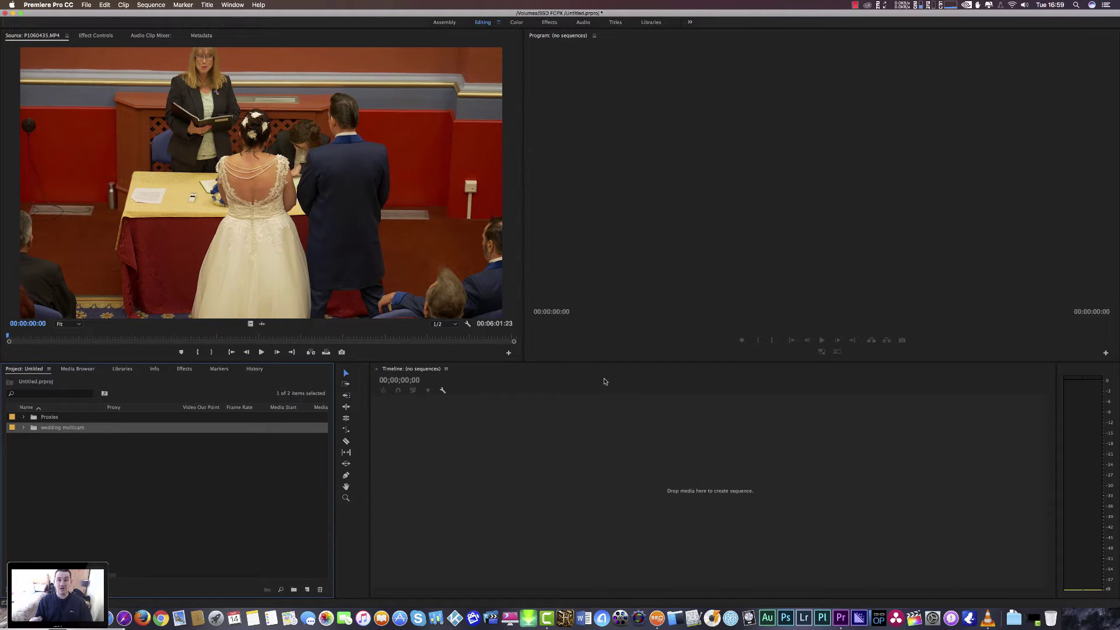
{"action": "left_click", "coordinate": [20, 429]}
Expand the wedding multicam bin to show the Processed Clips and their attached proxies.
{"action": "left_click", "coordinate": [22, 428]}
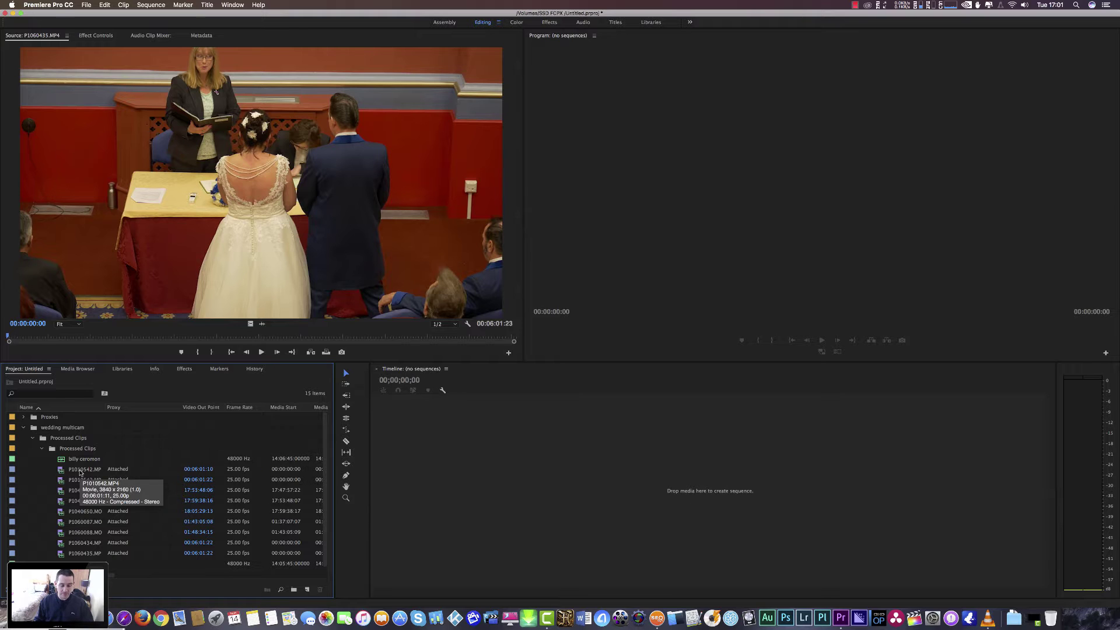
Create a new sequence from P1010542.MP4 and briefly play it back.
{"action": "left_click", "coordinate": [81, 472]}
{"action": "left_click_drag", "start_coordinate": [81, 472], "coordinate": [412, 475]}
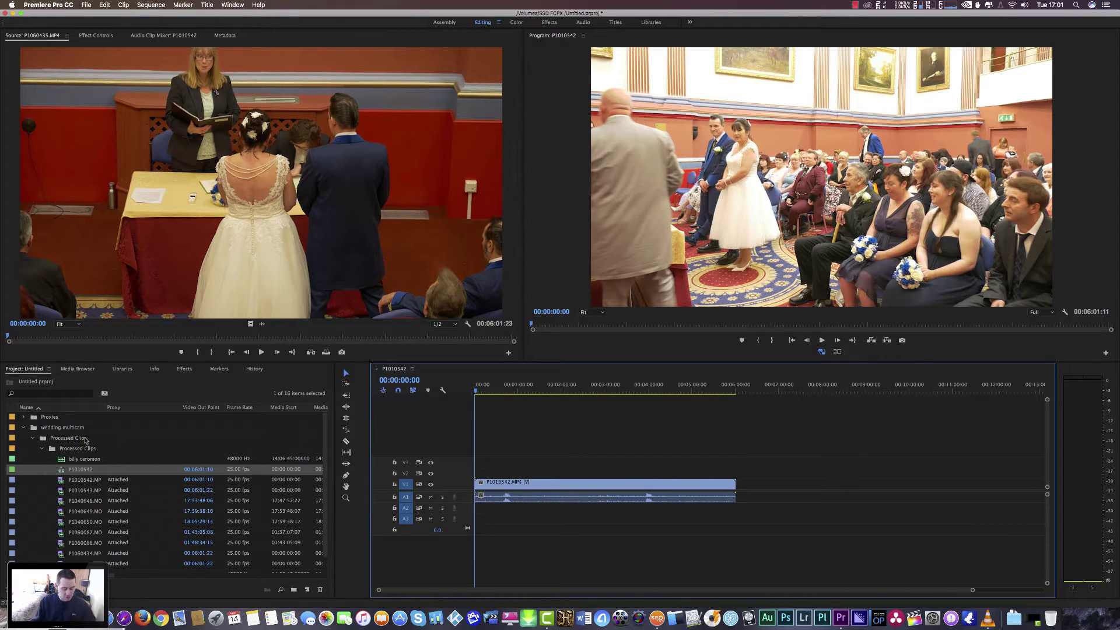
{"action": "key", "text": "space"}
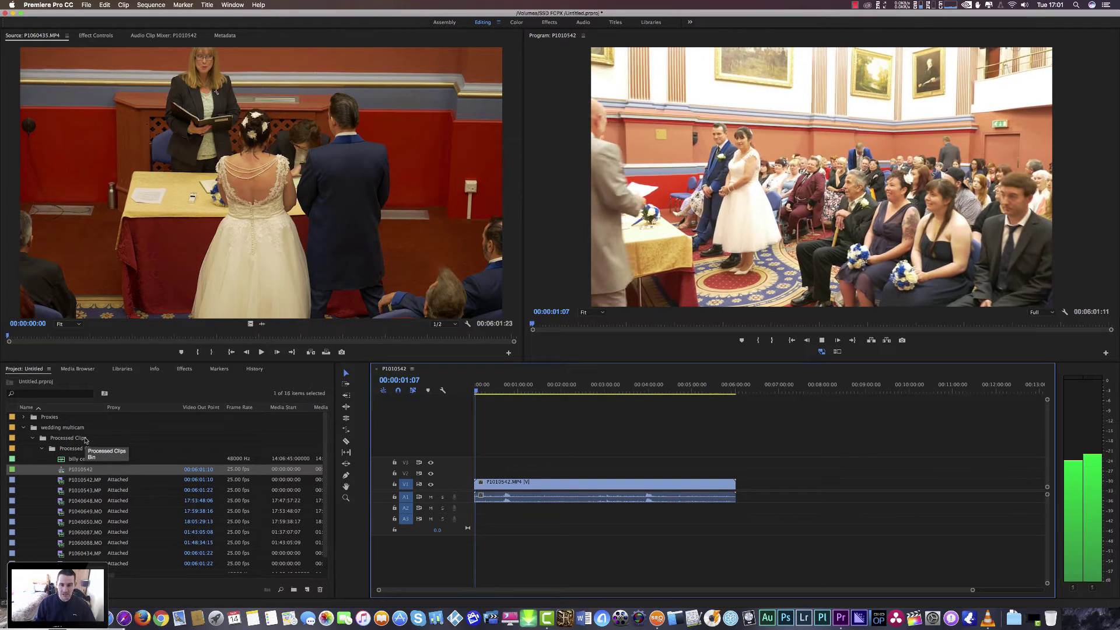
{"action": "key", "text": "space"}
Check the P1010542 sequence settings (3840 x 2160, 25 fps) and cancel without changes.
{"action": "left_click", "coordinate": [150, 5]}
{"action": "left_click", "coordinate": [150, 5]}
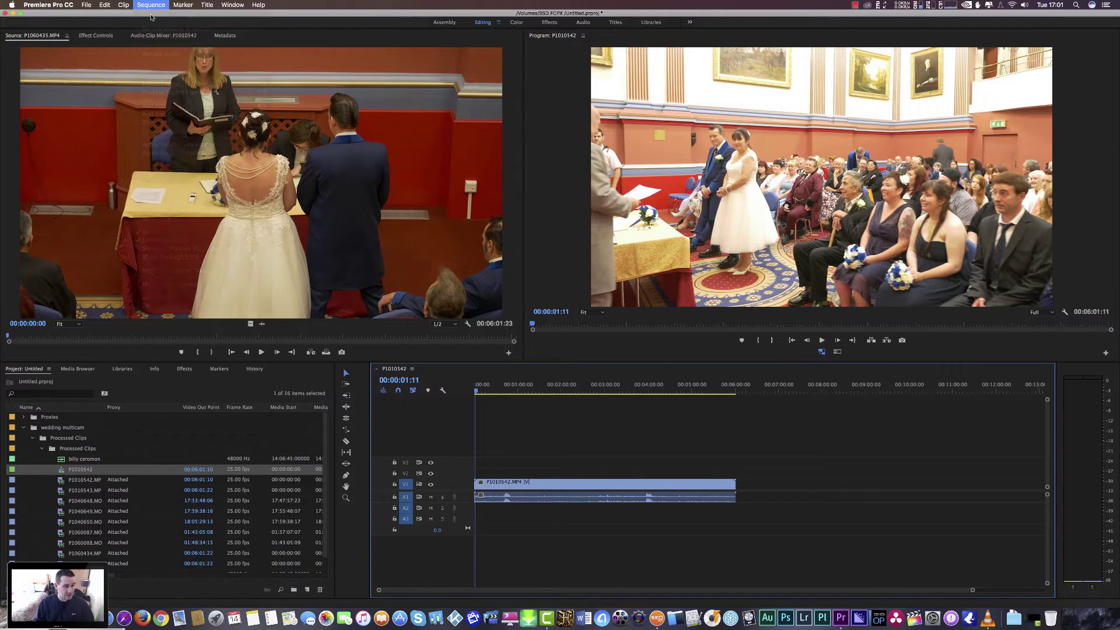
{"action": "left_click", "coordinate": [151, 4]}
{"action": "left_click", "coordinate": [509, 188]}
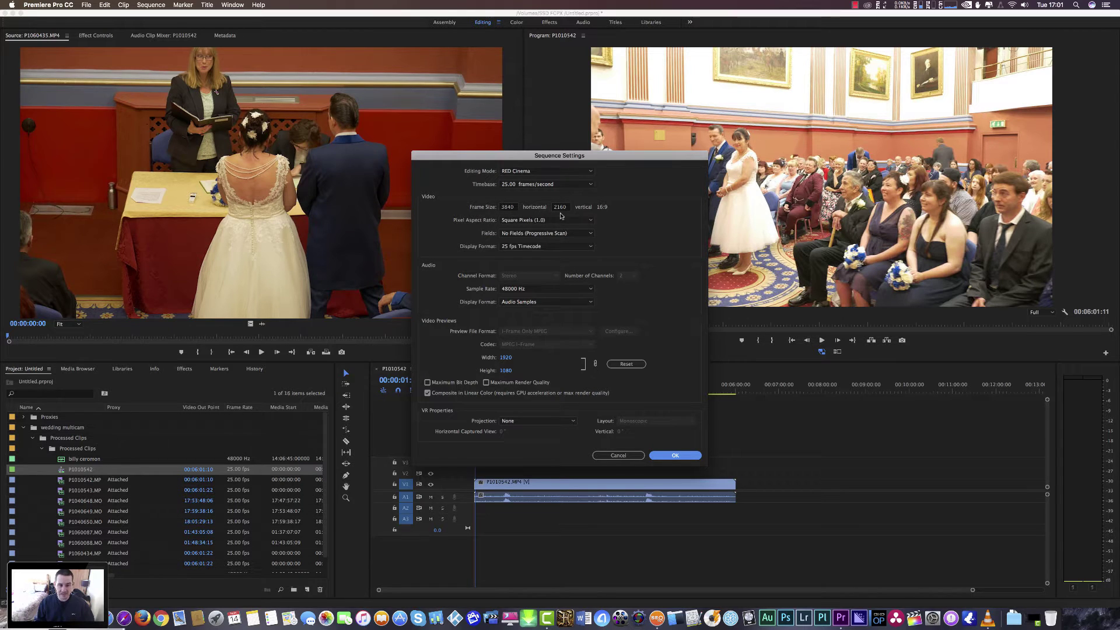
{"action": "left_click", "coordinate": [628, 453]}
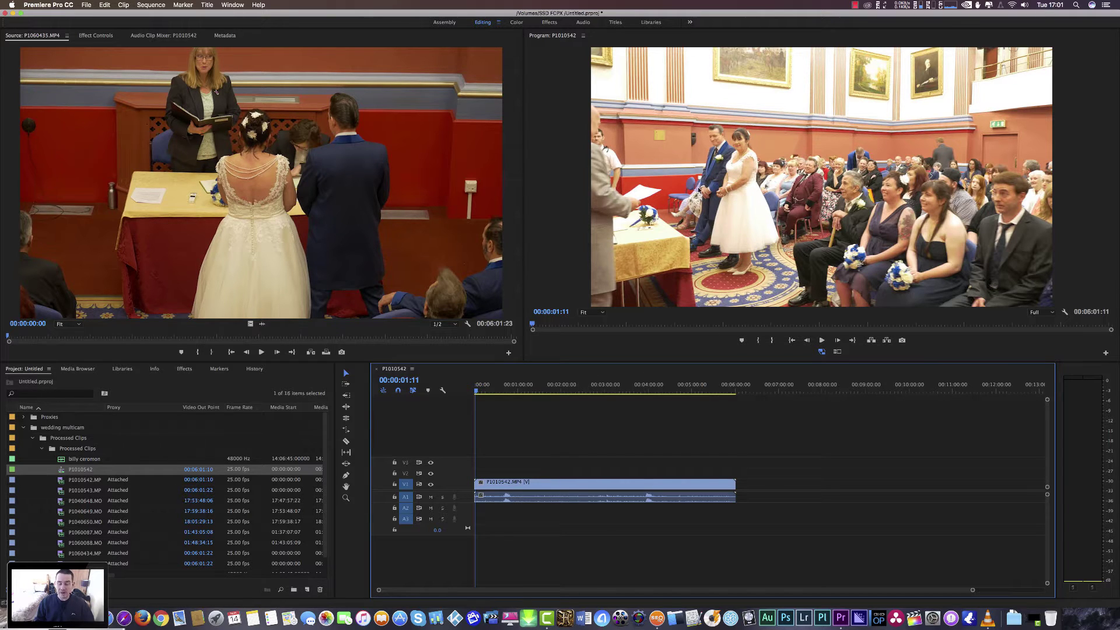
Append P1010543.MP4 right after P1010542 on V1.
{"action": "left_click", "coordinate": [69, 480]}
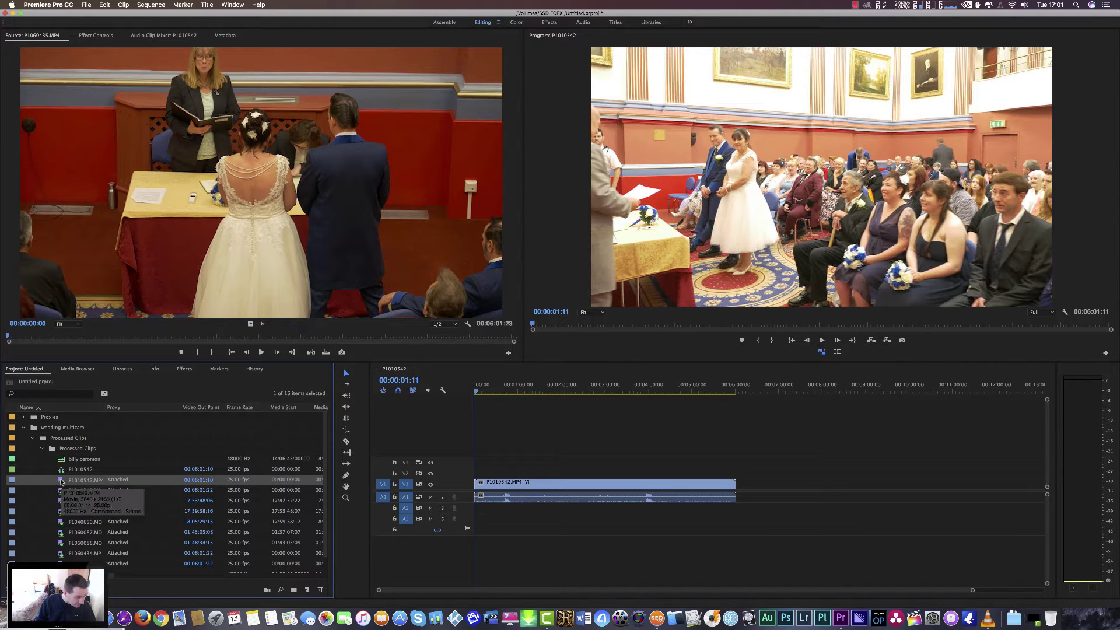
{"action": "left_click", "coordinate": [61, 470]}
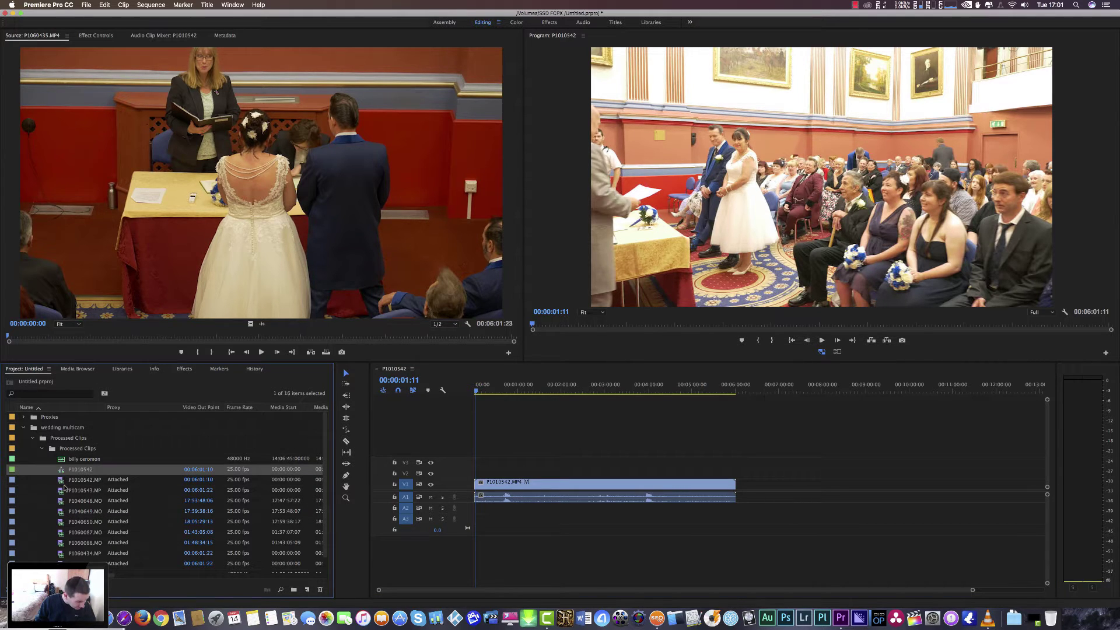
{"action": "left_click", "coordinate": [65, 481]}
{"action": "left_click", "coordinate": [68, 490]}
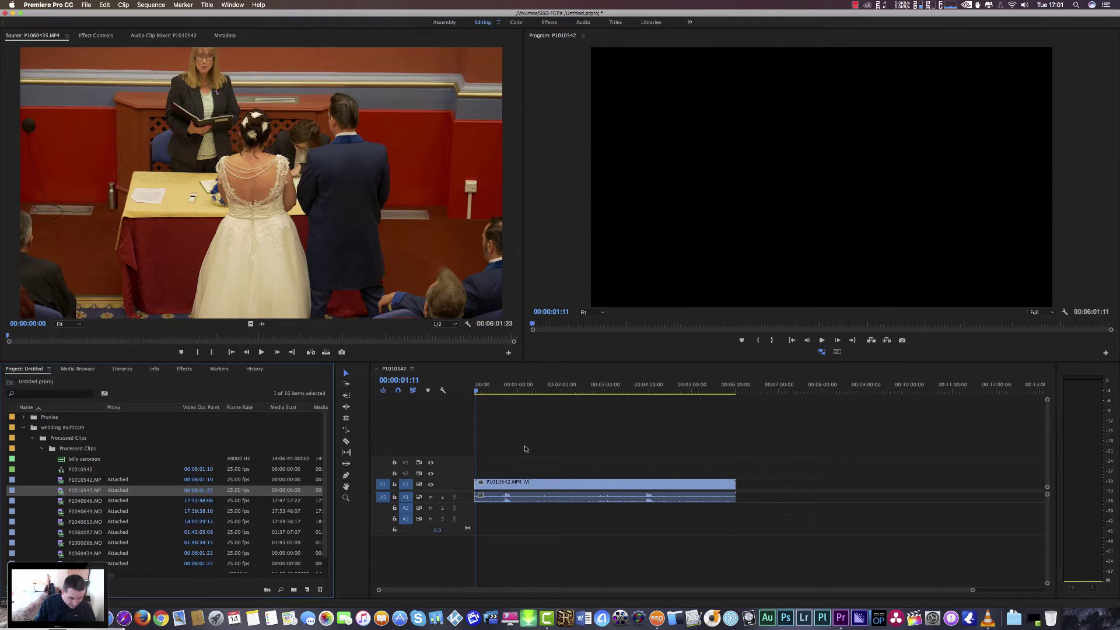
{"action": "left_click_drag", "start_coordinate": [524, 449], "coordinate": [738, 483]}
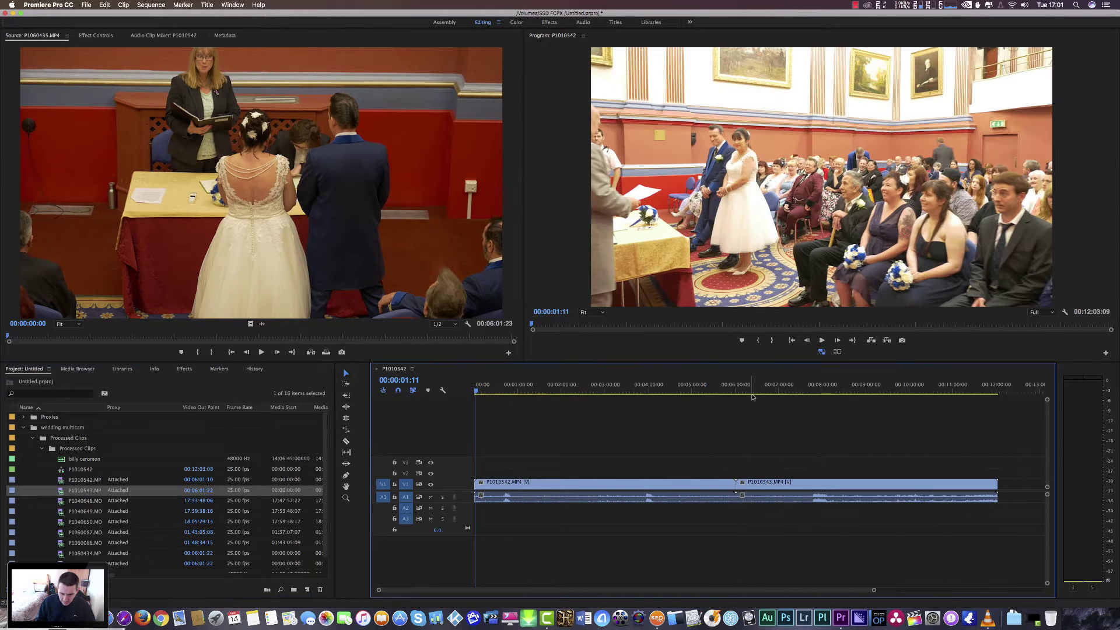
Stack clips P1040648, P1040649 and P1040650 on the V2 track above.
{"action": "left_click", "coordinate": [797, 390]}
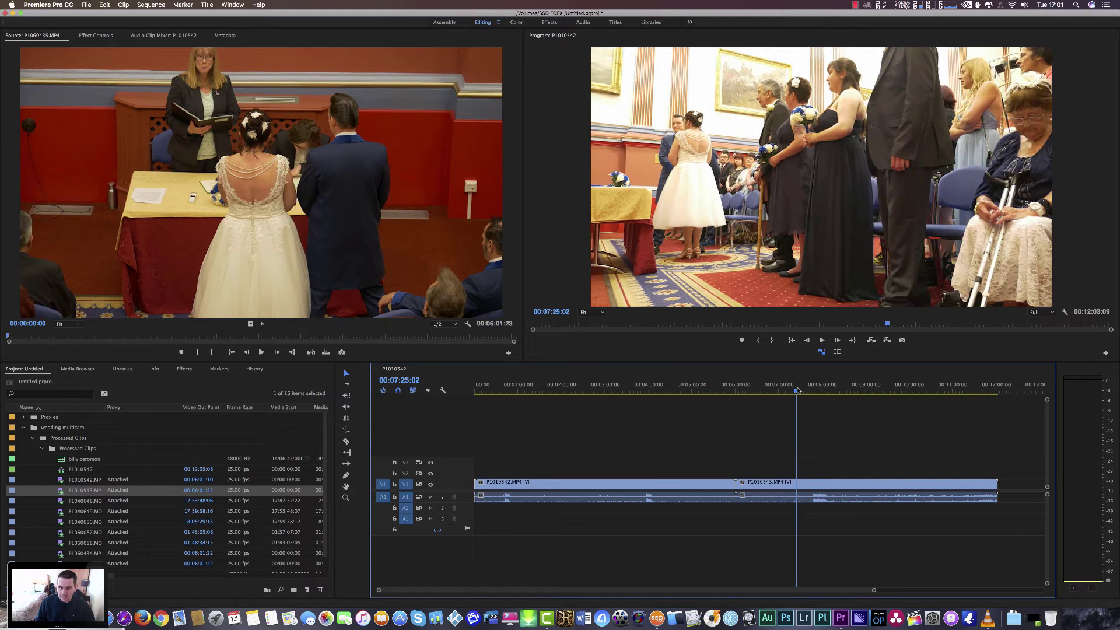
{"action": "left_click_drag", "start_coordinate": [797, 390], "coordinate": [665, 389]}
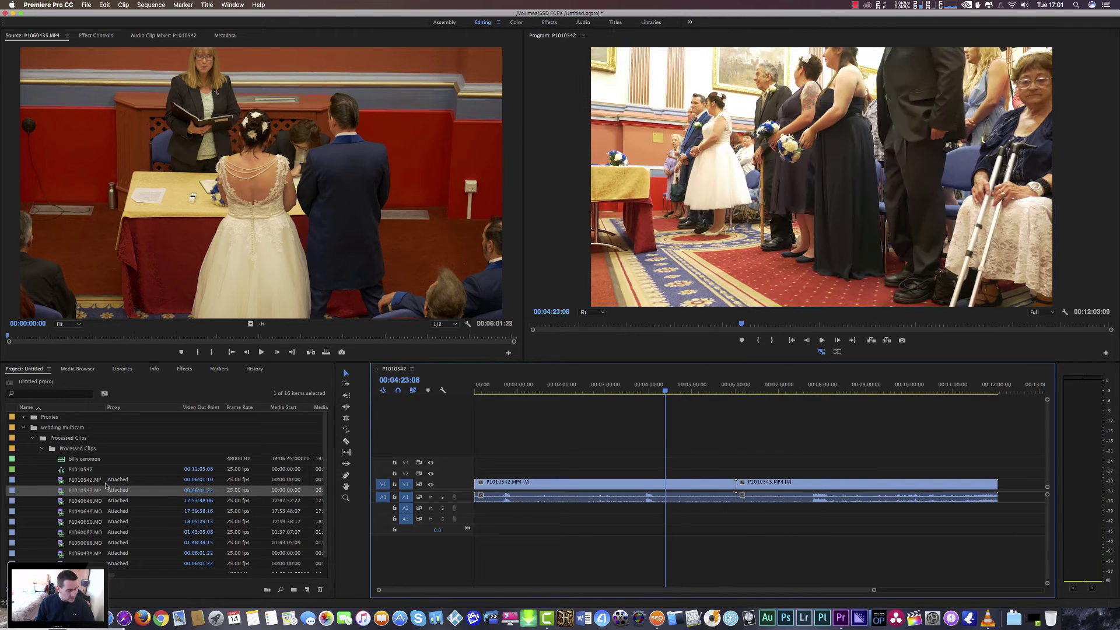
{"action": "scroll", "coordinate": [105, 485], "scroll_direction": "down", "scroll_amount": 1}
{"action": "left_click", "coordinate": [82, 489]}
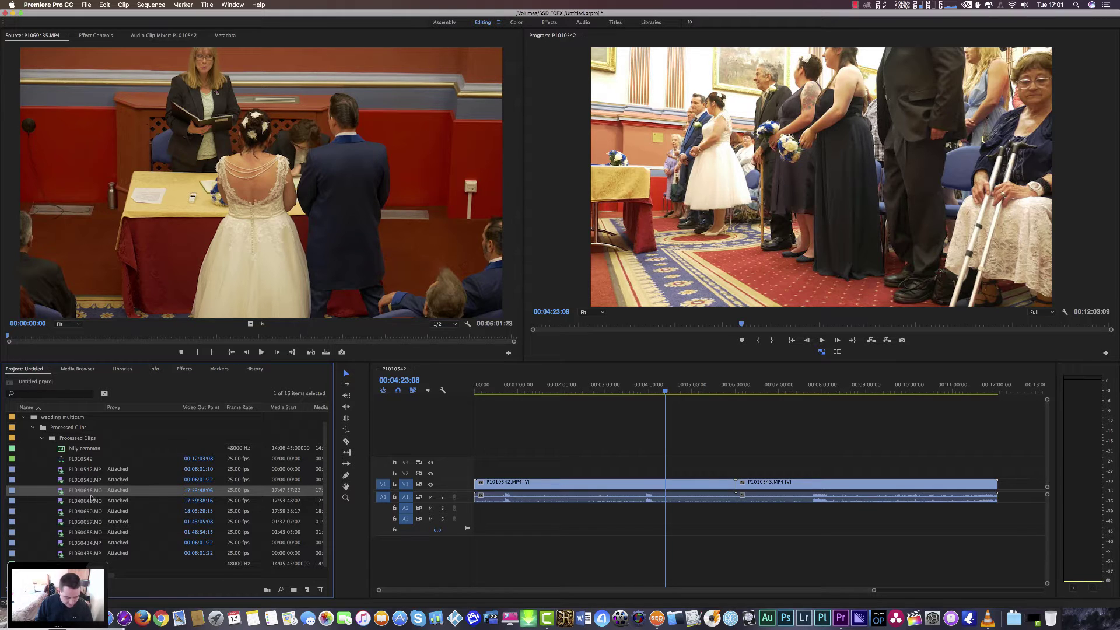
{"action": "left_click", "coordinate": [91, 500], "text": "shift"}
{"action": "left_click", "coordinate": [115, 512], "text": "shift"}
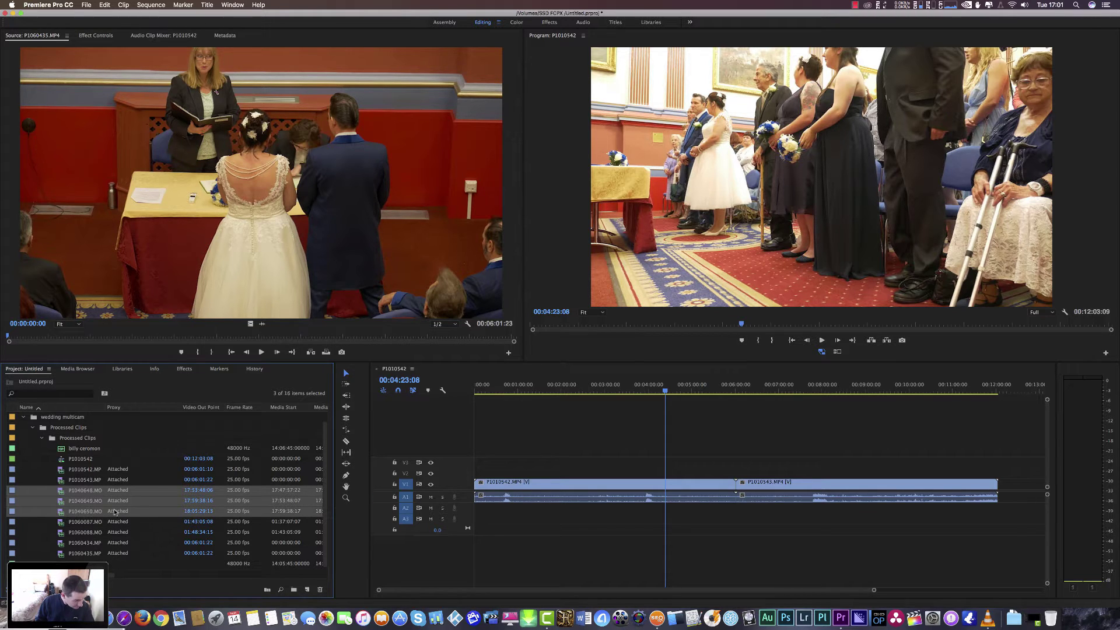
{"action": "left_click_drag", "start_coordinate": [115, 511], "coordinate": [485, 472]}
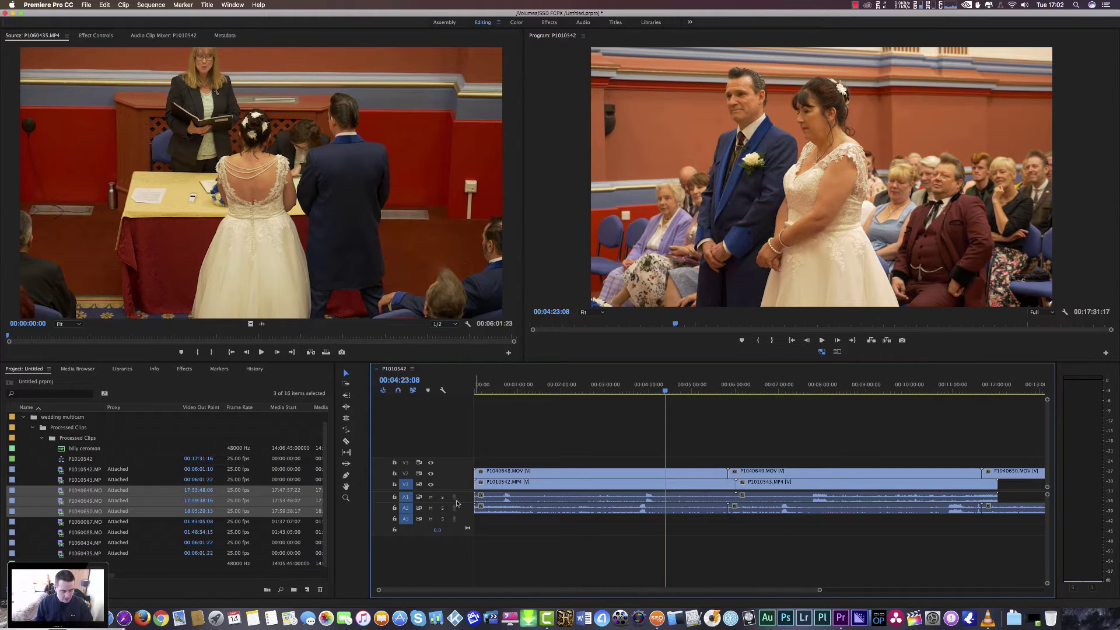
Re-place the three stacked clips, then stack P1060087 and P1060088 on a higher track.
{"action": "key", "text": "BackSpace"}
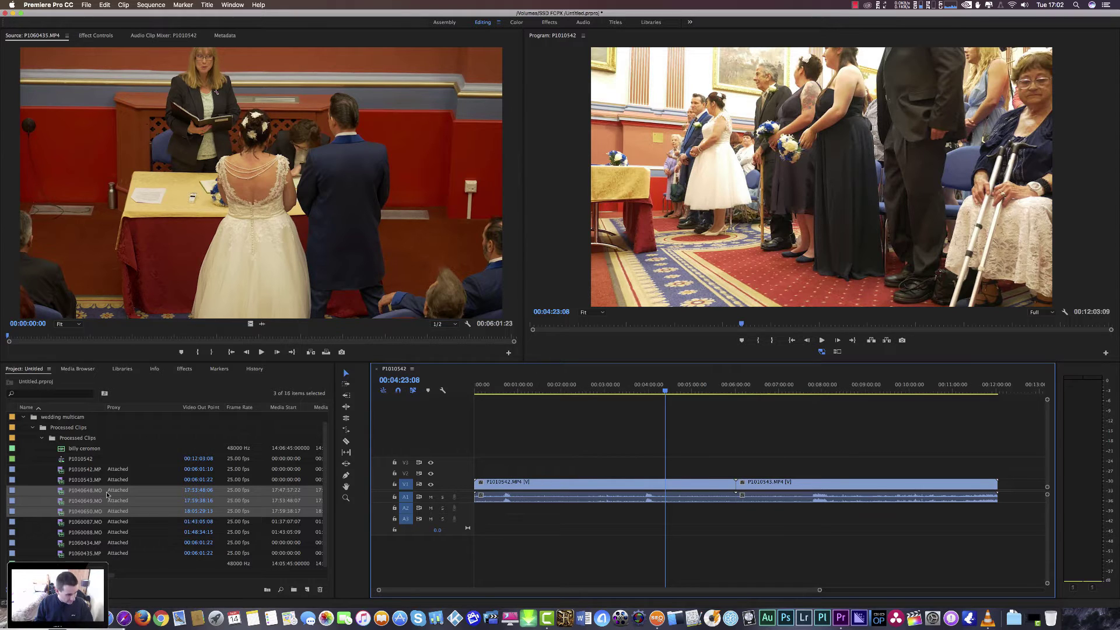
{"action": "left_click_drag", "start_coordinate": [107, 495], "coordinate": [479, 474]}
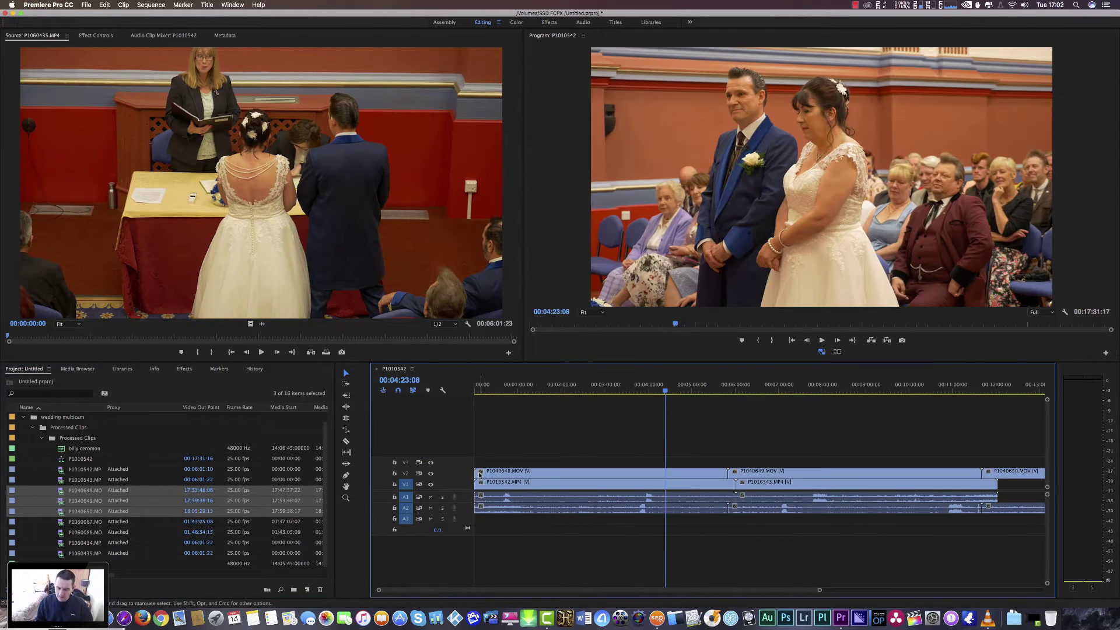
{"action": "left_click", "coordinate": [86, 522]}
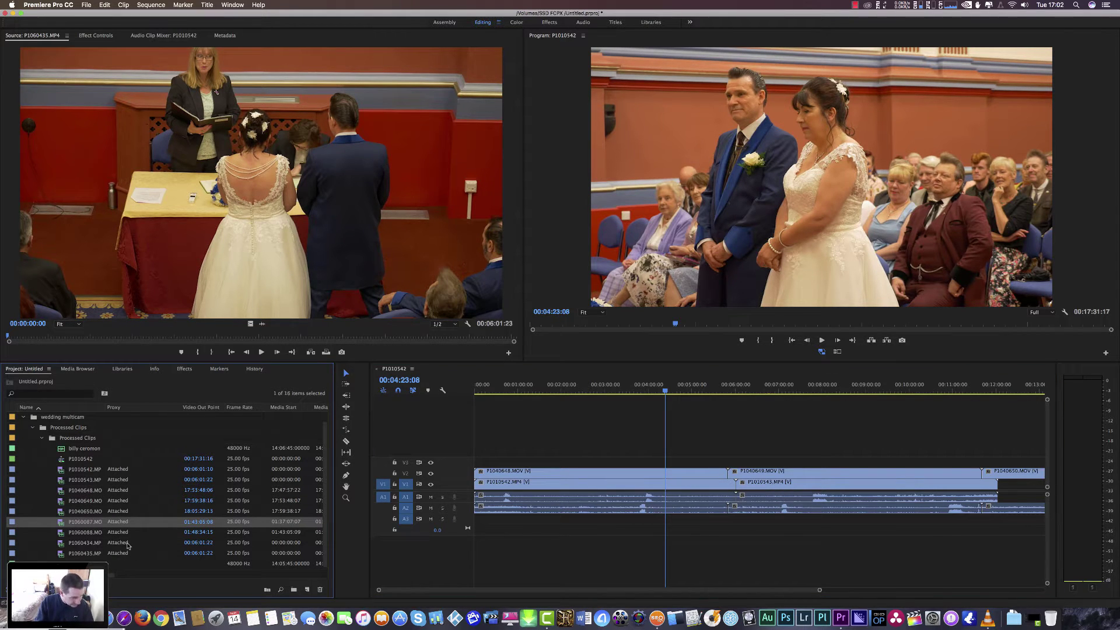
{"action": "left_click", "coordinate": [109, 533], "text": "shift"}
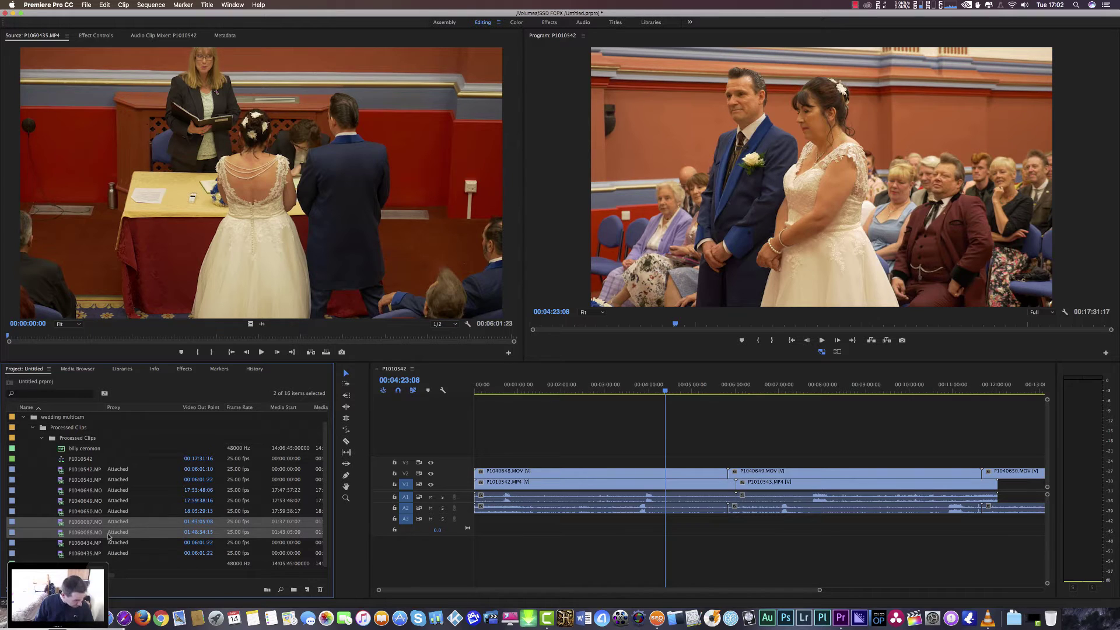
{"action": "left_click_drag", "start_coordinate": [78, 532], "coordinate": [487, 464]}
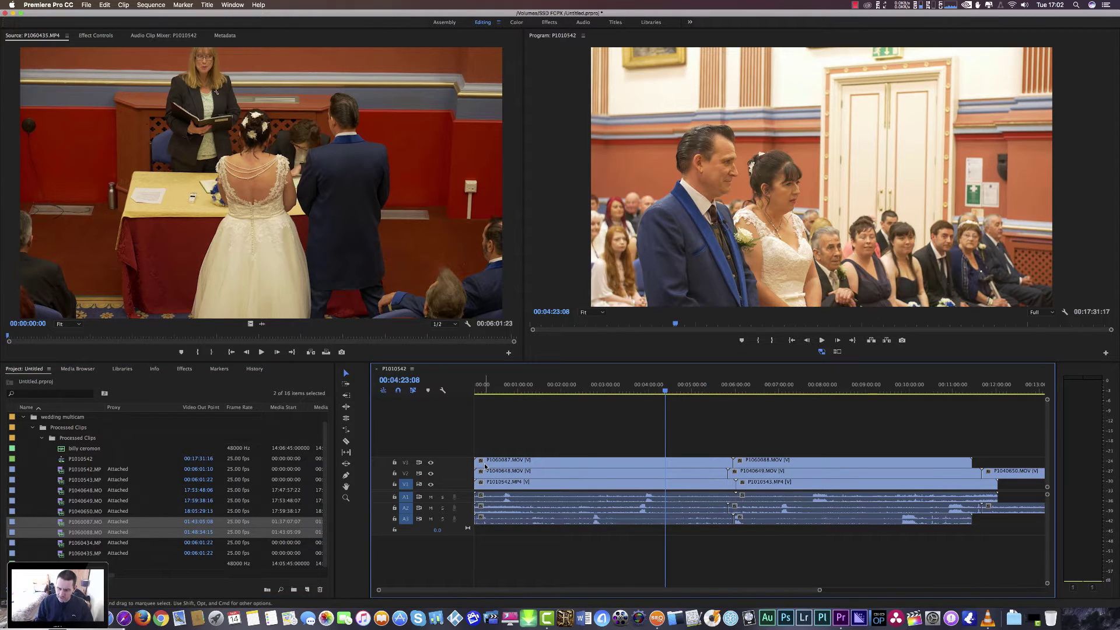
Add P1060434 and P1060435, plus both external ceremony audio recordings on A5 and A6.
{"action": "left_click", "coordinate": [90, 542]}
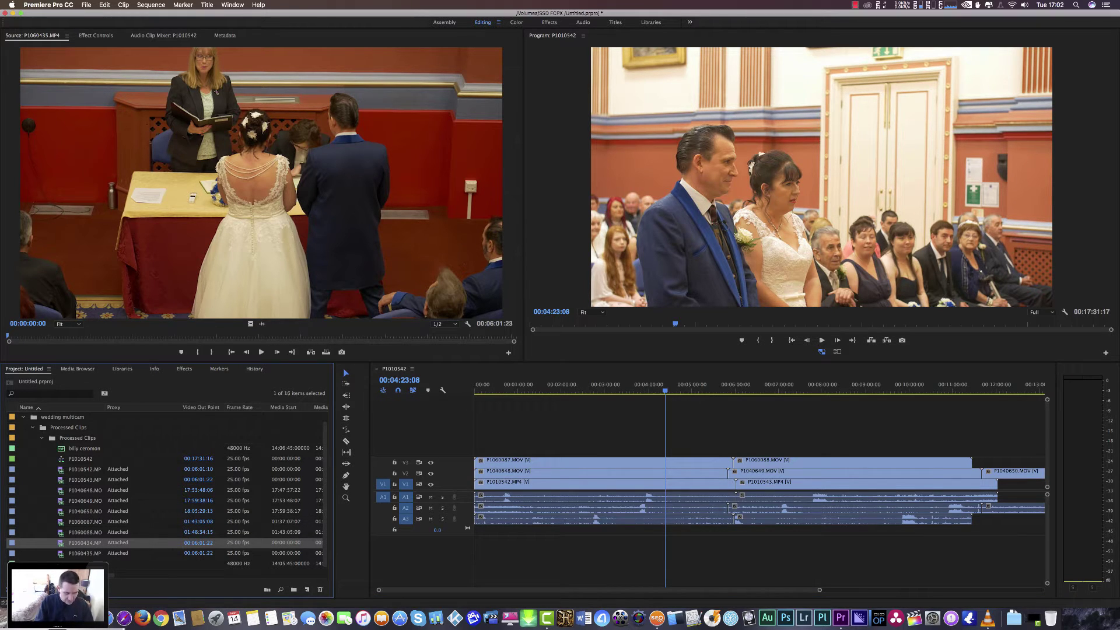
{"action": "left_click", "coordinate": [87, 553], "text": "shift"}
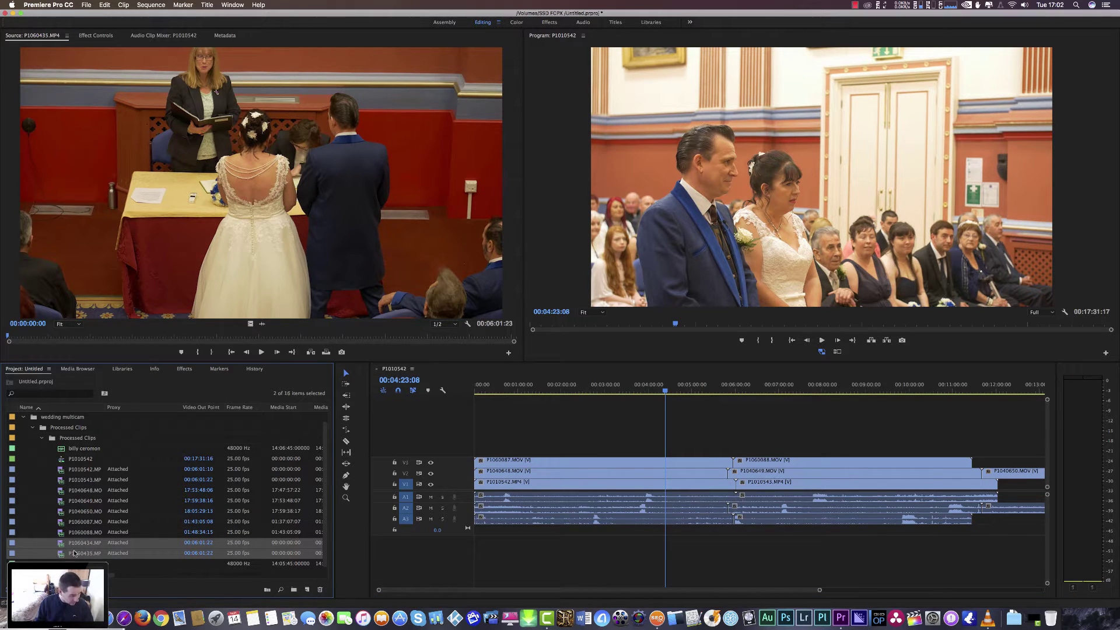
{"action": "left_click_drag", "start_coordinate": [257, 545], "coordinate": [466, 445]}
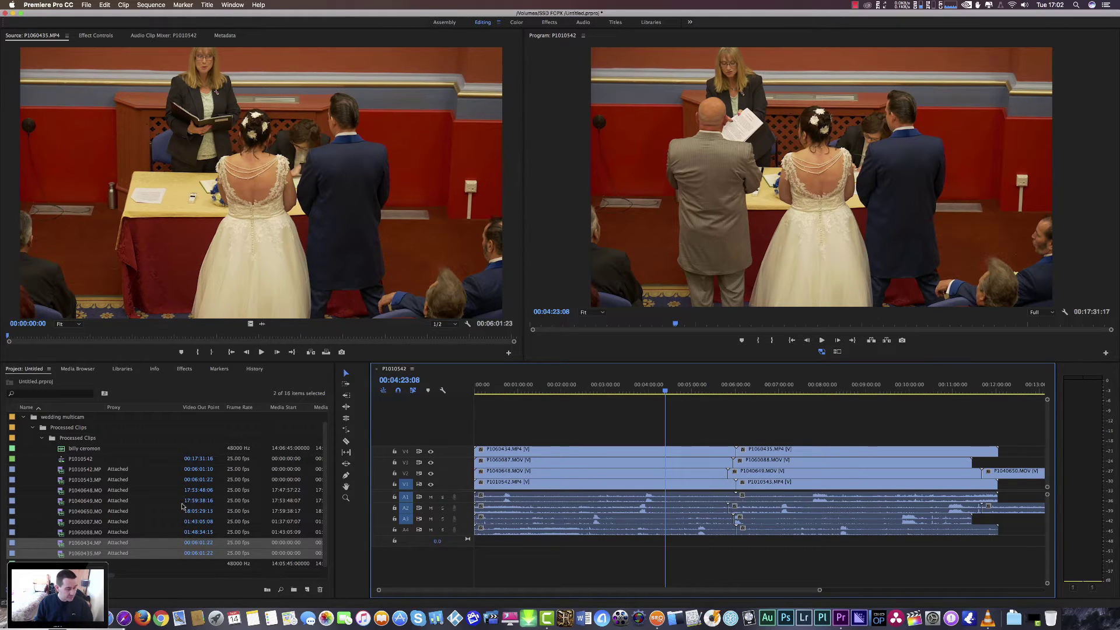
{"action": "left_click_drag", "start_coordinate": [61, 451], "coordinate": [520, 556]}
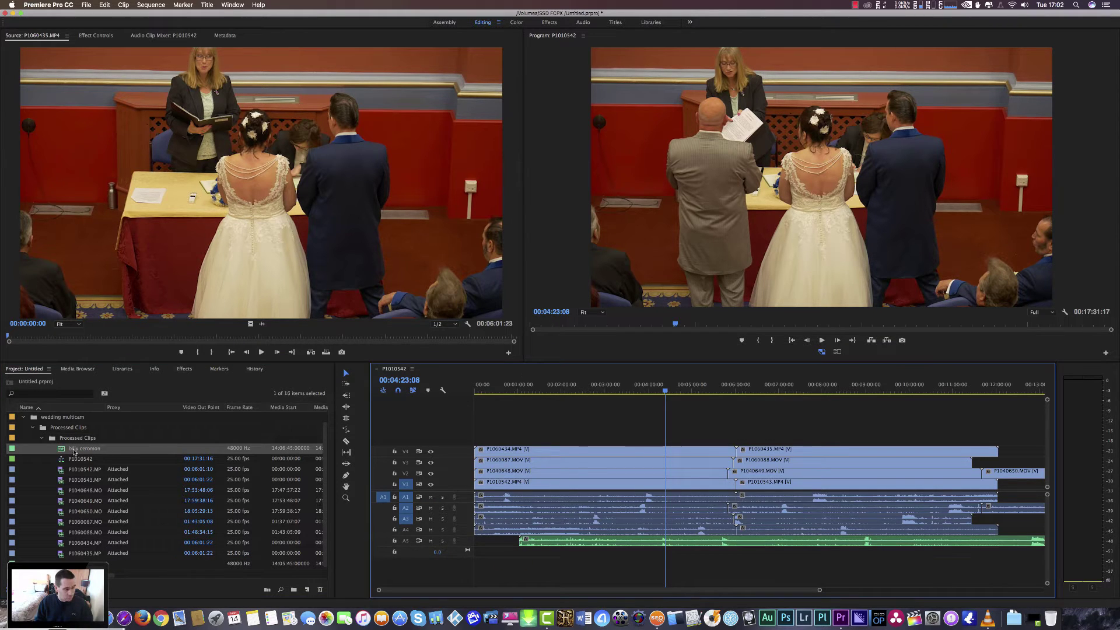
{"action": "left_click_drag", "start_coordinate": [82, 563], "coordinate": [519, 557]}
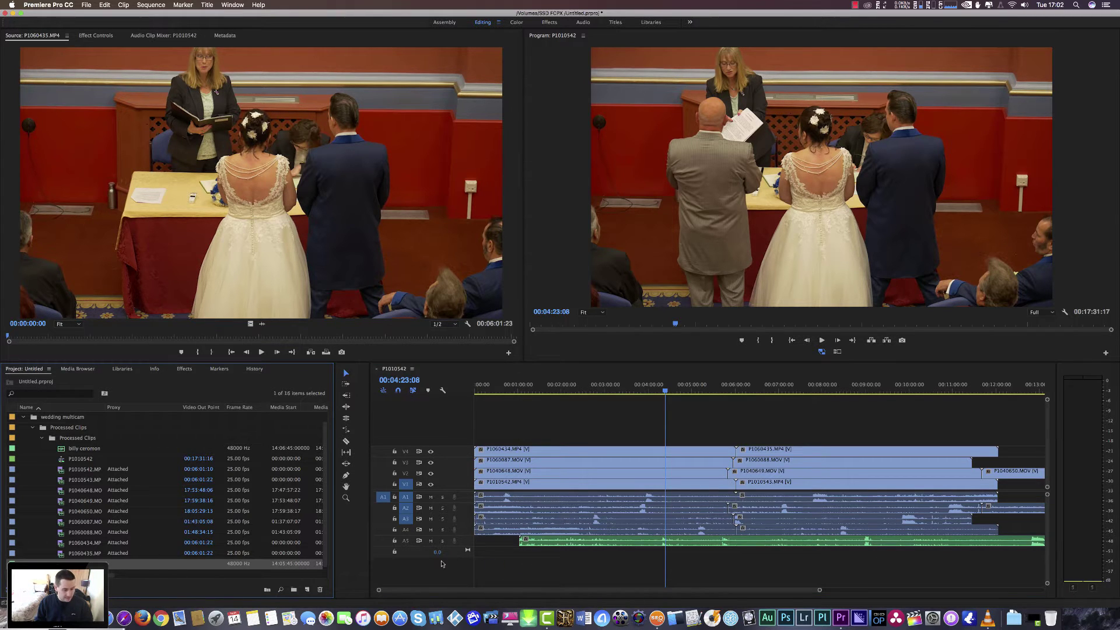
{"action": "left_click_drag", "start_coordinate": [441, 563], "coordinate": [520, 566]}
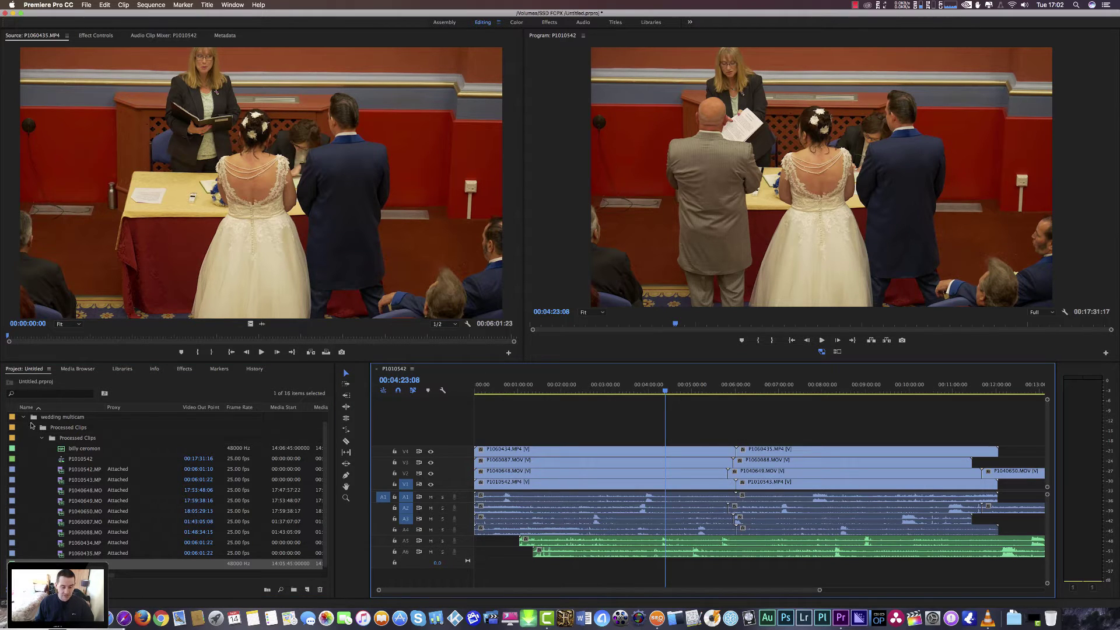
{"action": "left_click", "coordinate": [23, 417]}
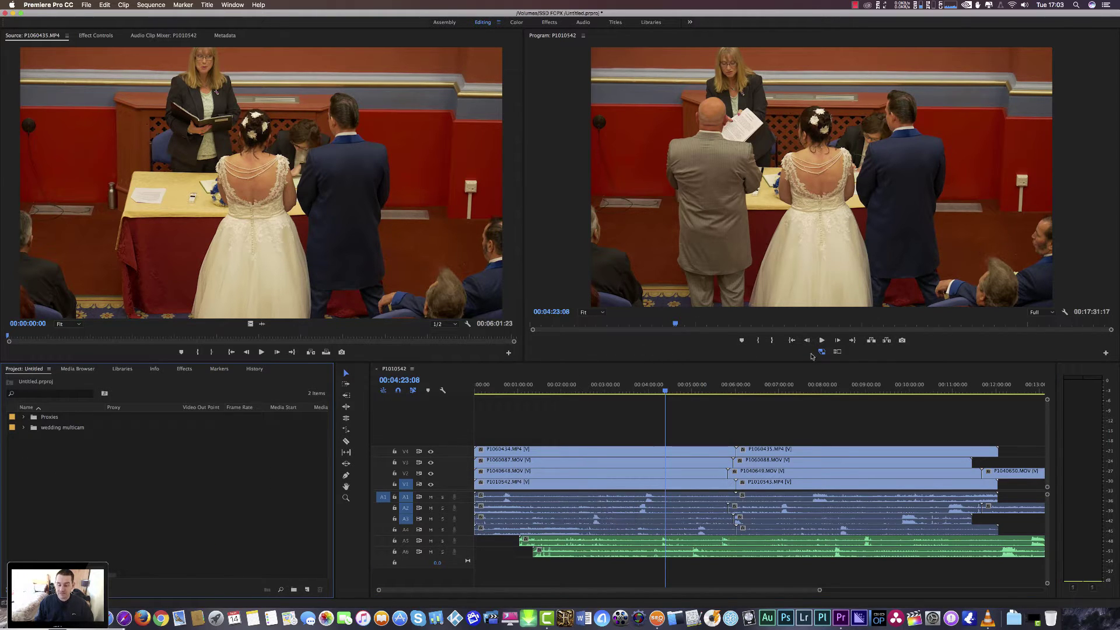
Run PluralEyes 4 from Window > Extensions to audio-sync all clips into P1010542_synced.
{"action": "key", "text": "shift+4"}
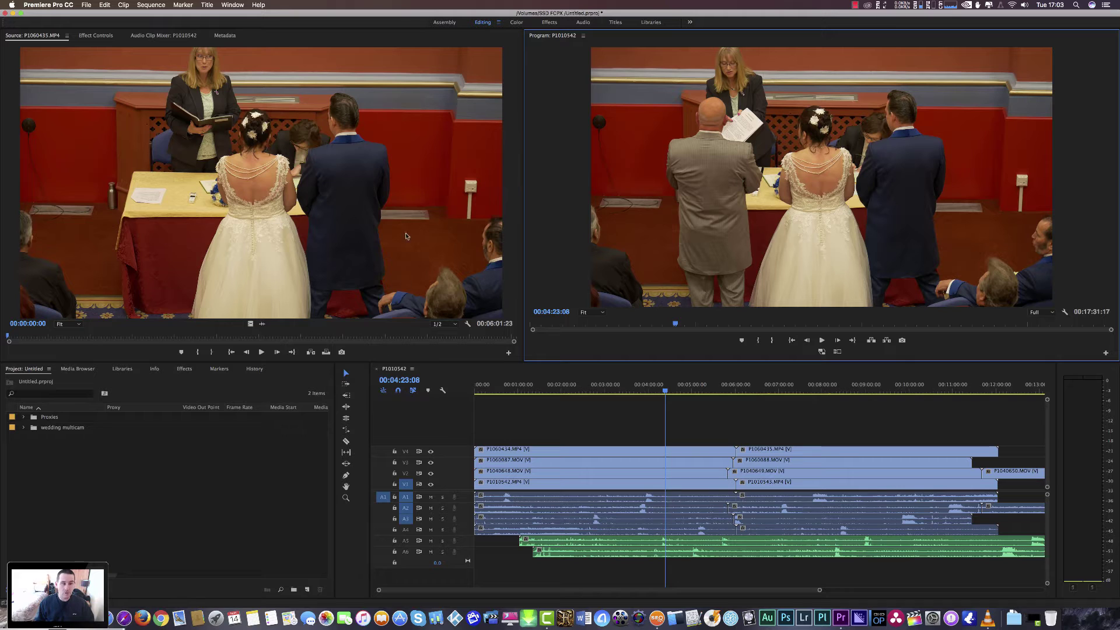
{"action": "left_click", "coordinate": [232, 4]}
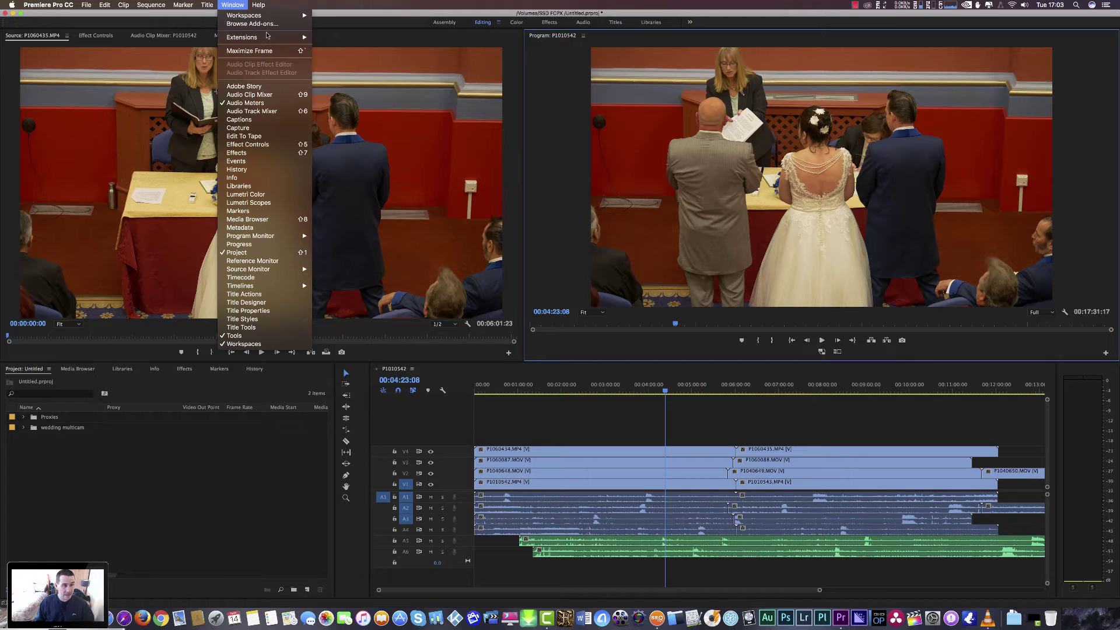
{"action": "mouse_move", "coordinate": [272, 39]}
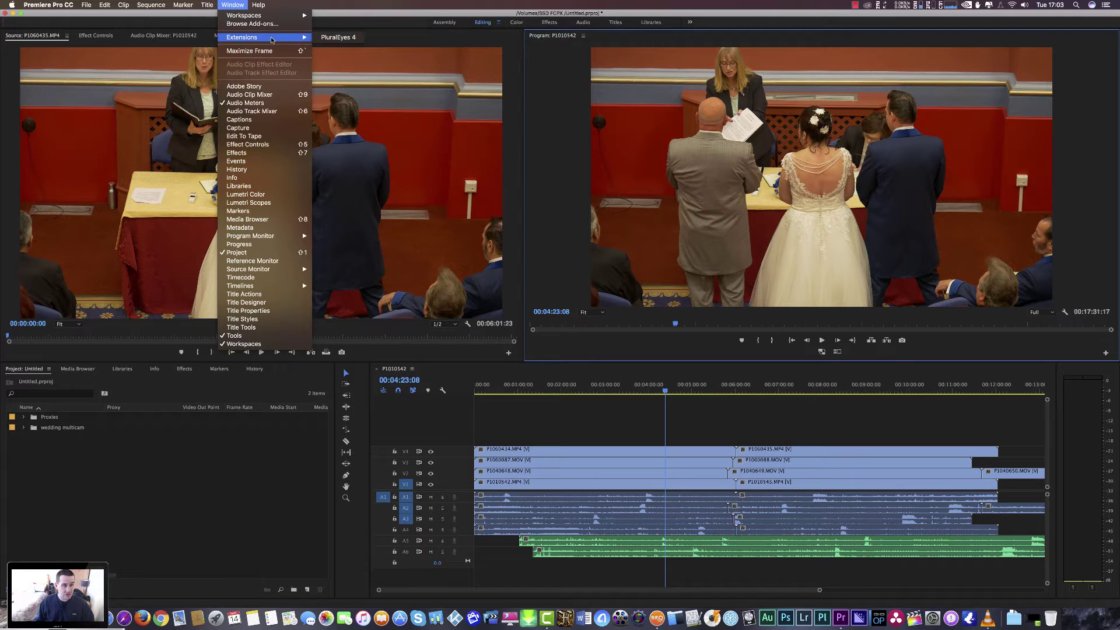
{"action": "left_click", "coordinate": [332, 39]}
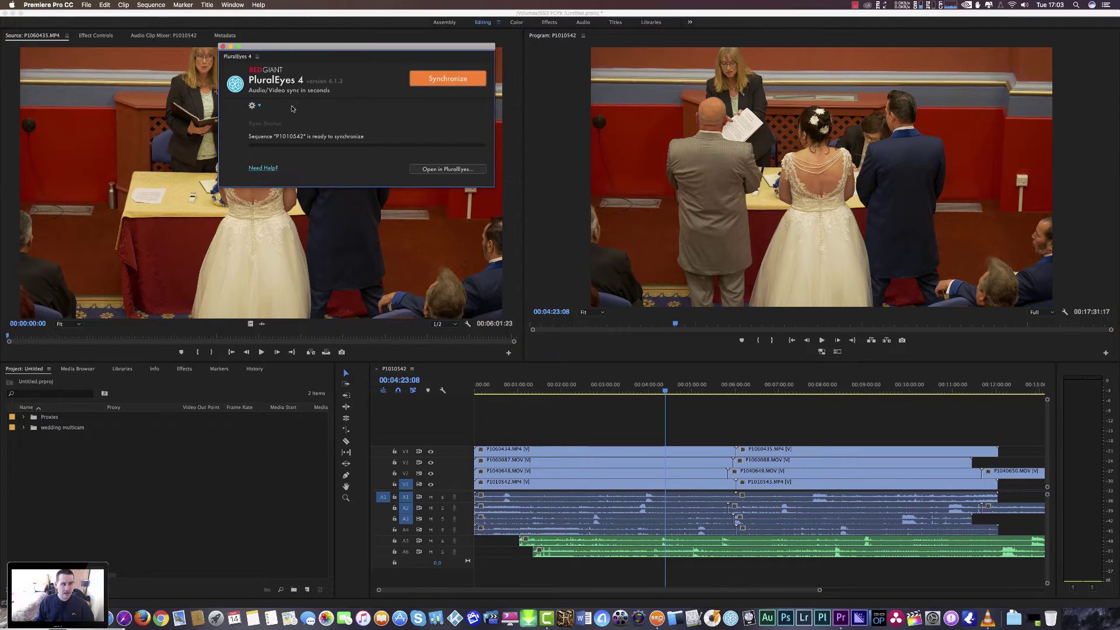
{"action": "left_click", "coordinate": [258, 106]}
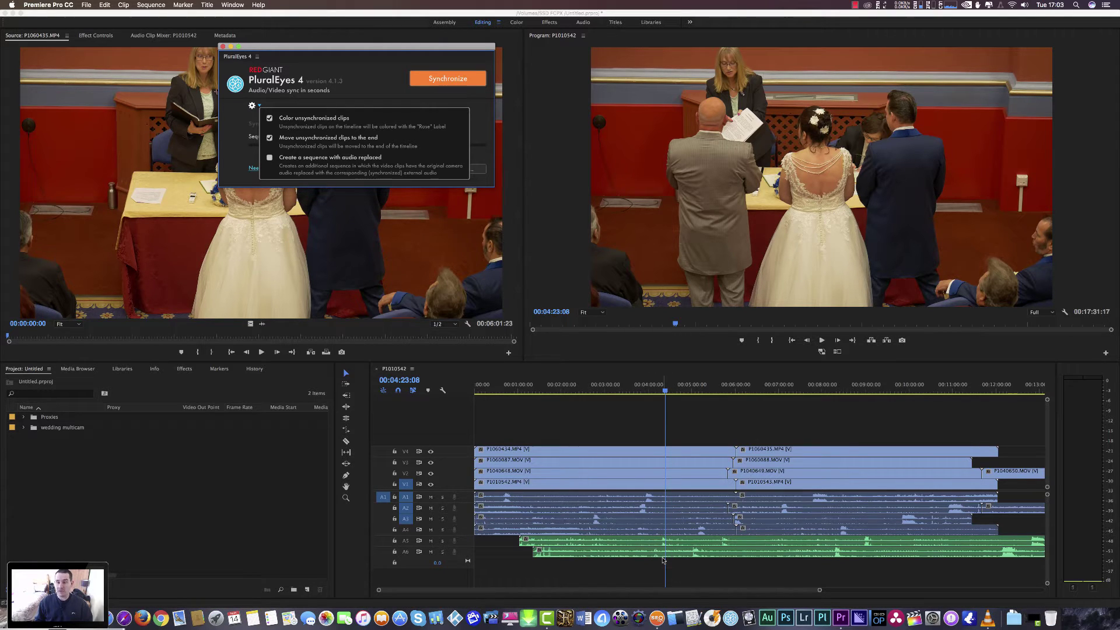
{"action": "left_click", "coordinate": [431, 530]}
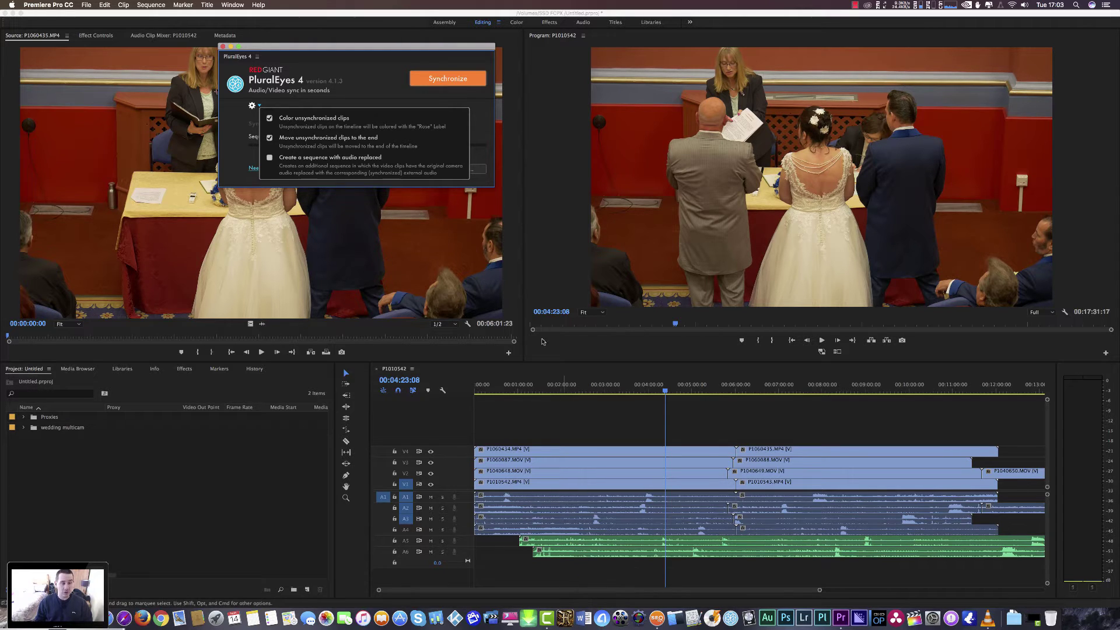
{"action": "left_click", "coordinate": [434, 81]}
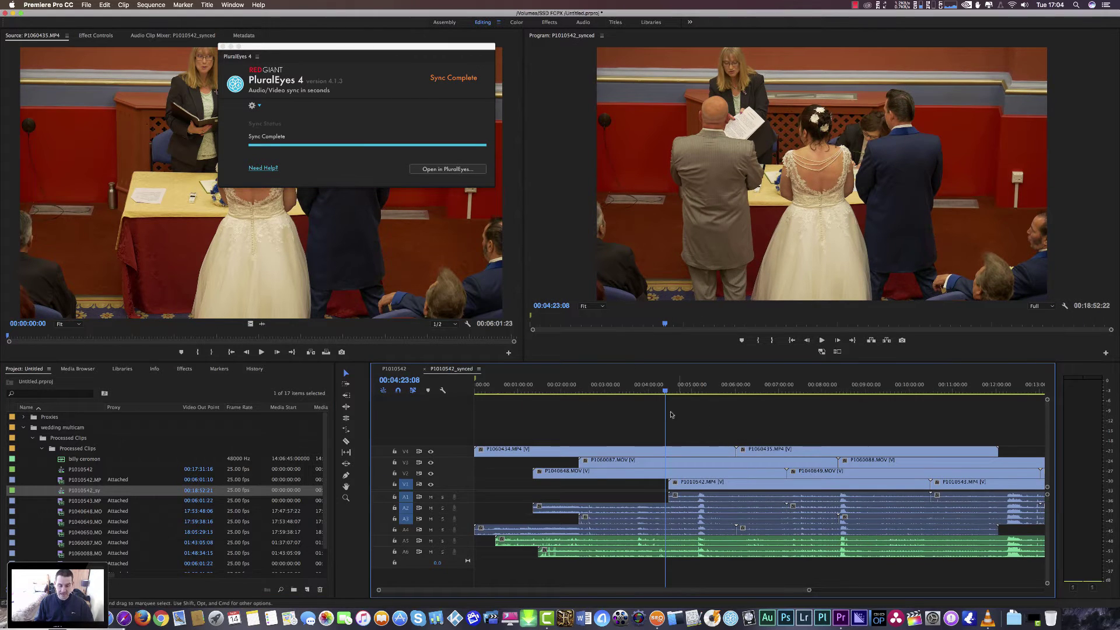
Close PluralEyes and nest all synced video clips into a sequence named 'multicam edited'.
{"action": "left_click", "coordinate": [222, 47]}
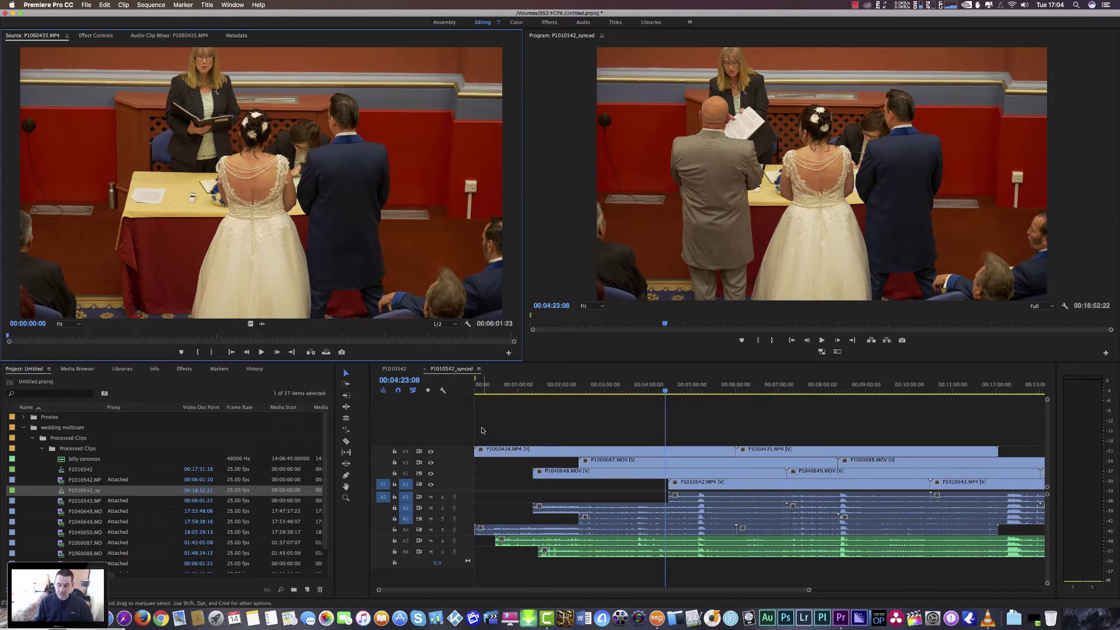
{"action": "left_click_drag", "start_coordinate": [495, 404], "coordinate": [990, 488]}
{"action": "scroll", "coordinate": [990, 488], "scroll_direction": "right", "scroll_amount": 10}
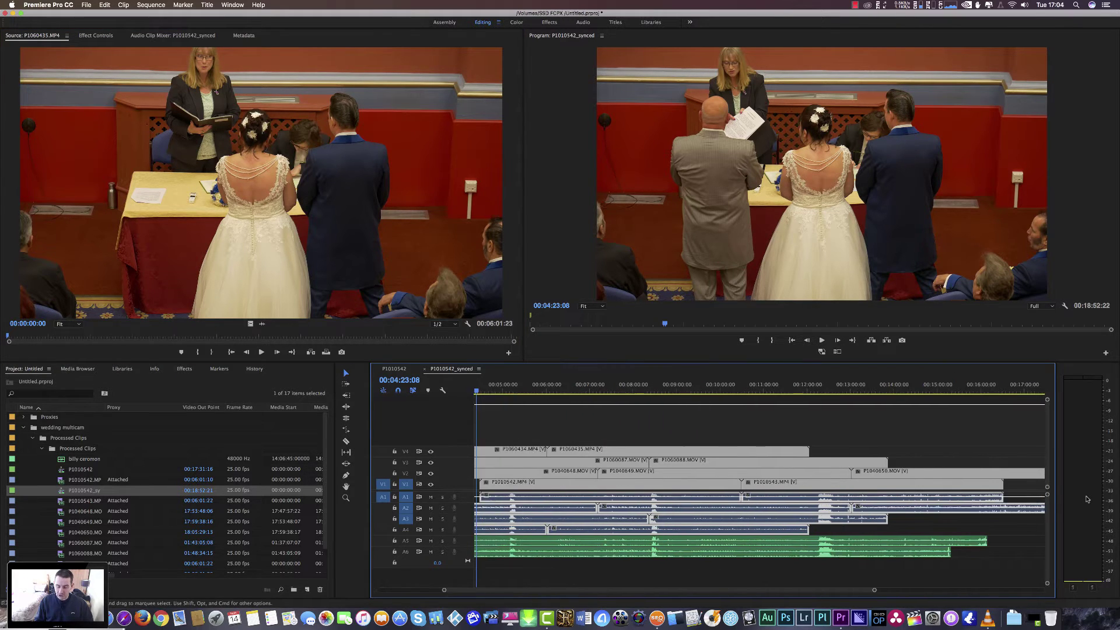
{"action": "scroll", "coordinate": [642, 491], "scroll_direction": "right", "scroll_amount": 3}
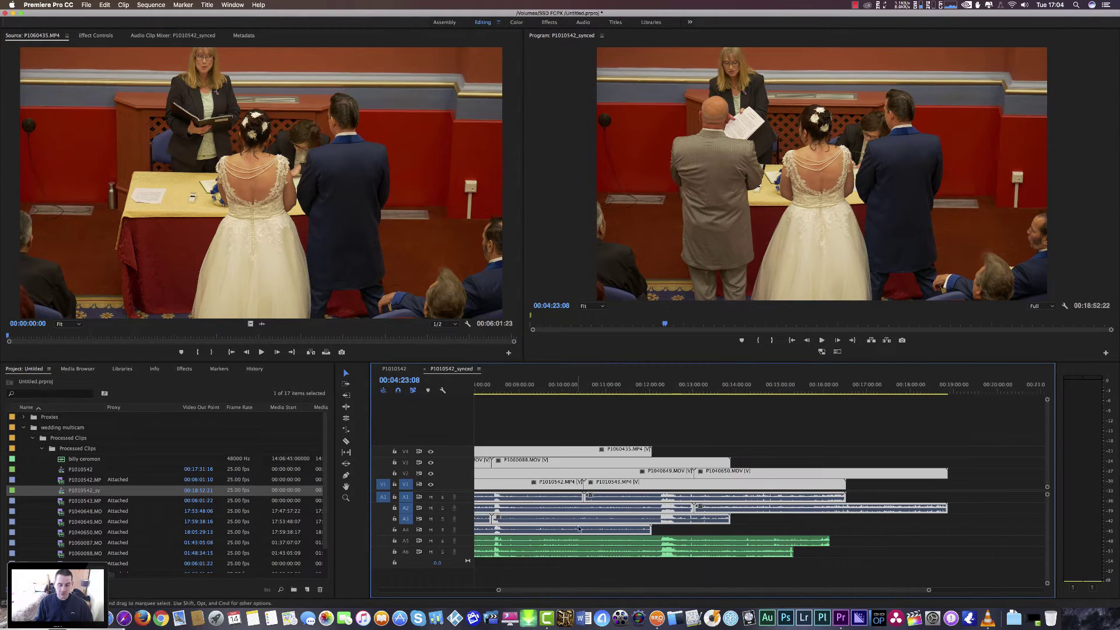
{"action": "right_click", "coordinate": [565, 453]}
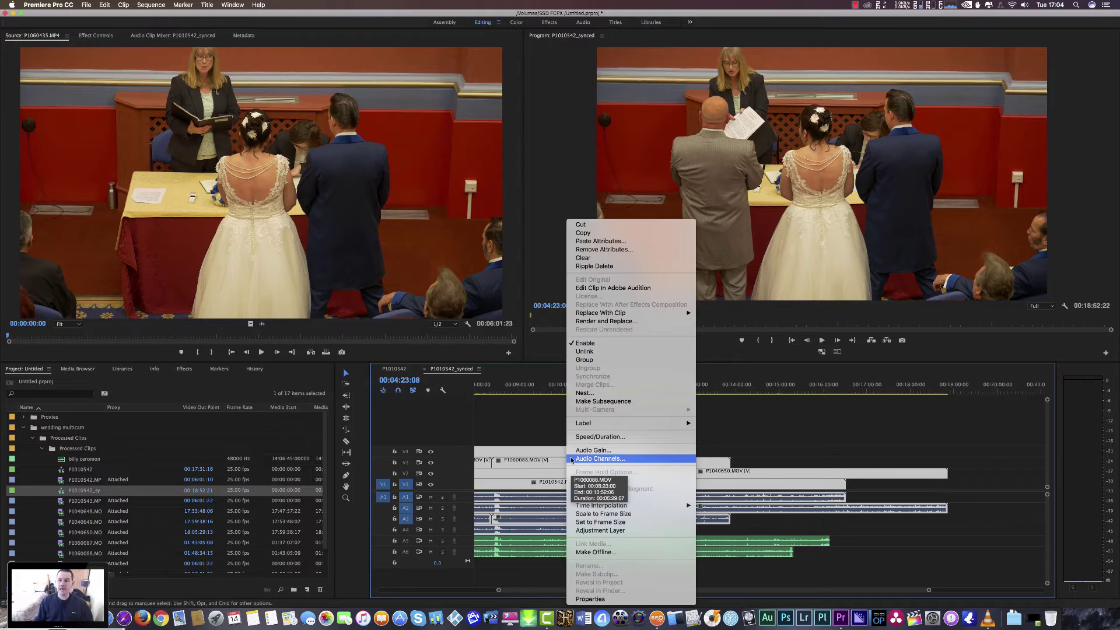
{"action": "left_click", "coordinate": [603, 393]}
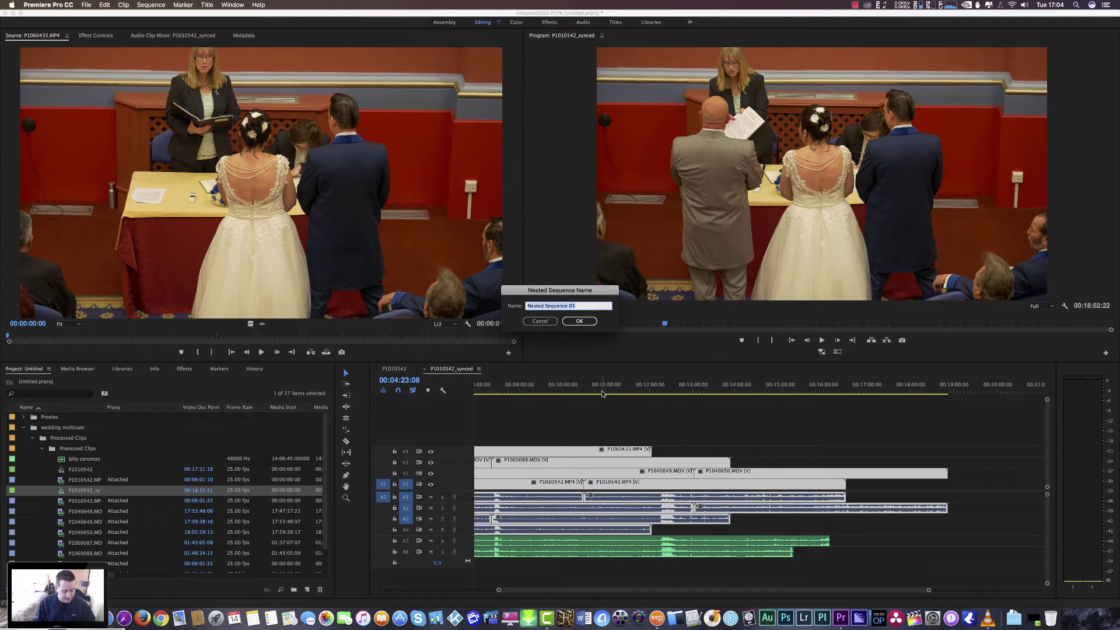
{"action": "type", "text": "multic"}
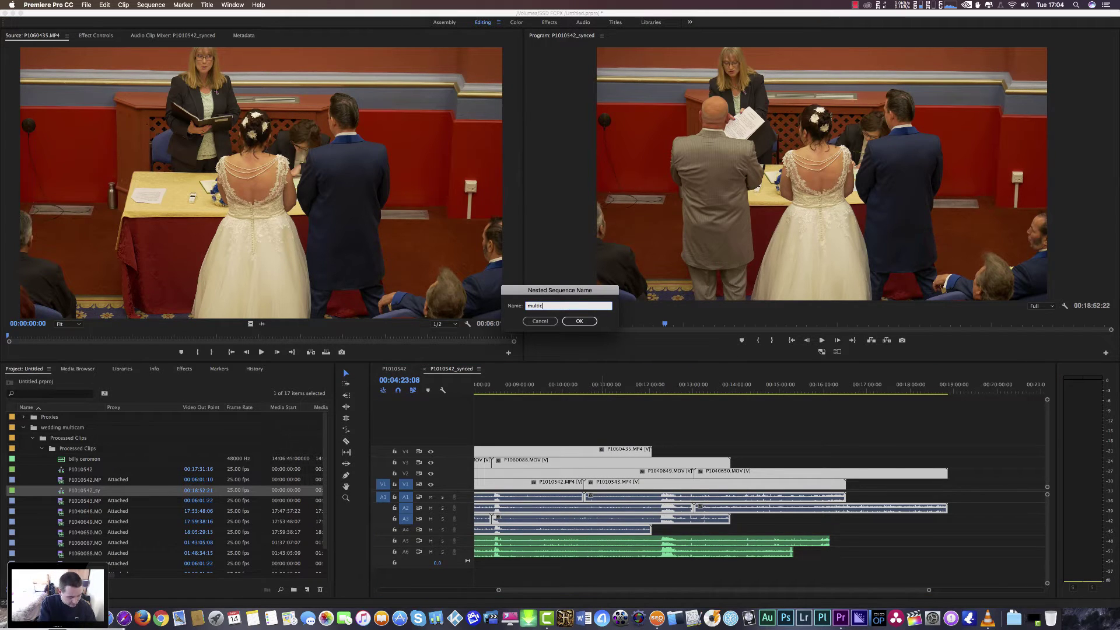
{"action": "type", "text": "am edited"}
{"action": "left_click", "coordinate": [564, 324]}
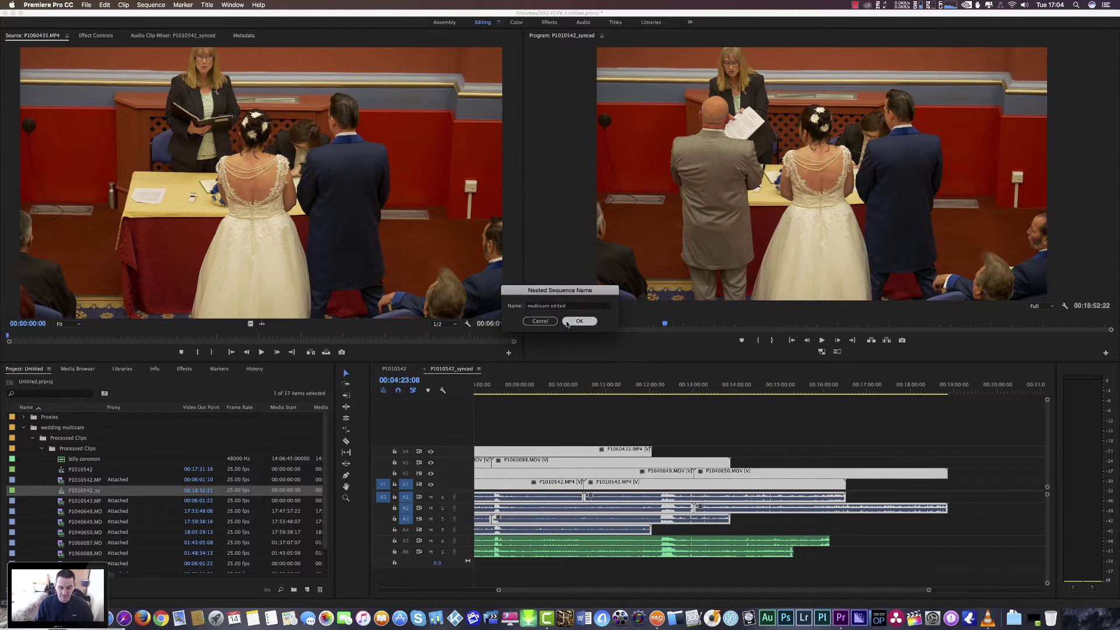
{"action": "left_click", "coordinate": [499, 386]}
Enable Multi-Camera on the 'multicam edited' nested clip and show the Multi-Camera view.
{"action": "left_click", "coordinate": [512, 485]}
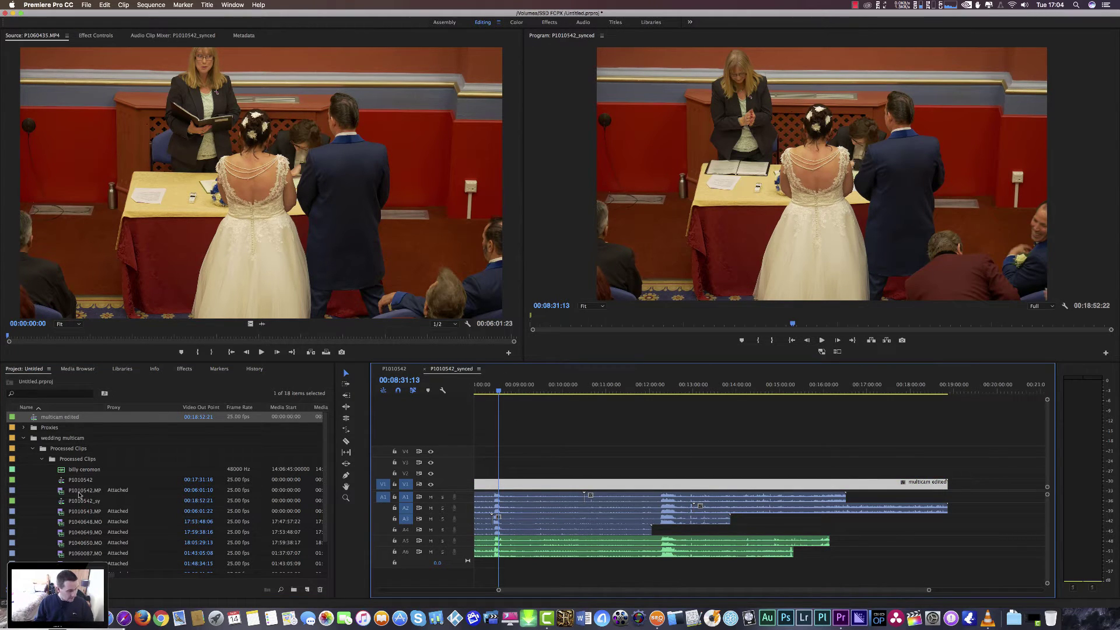
{"action": "scroll", "coordinate": [85, 509], "scroll_direction": "down", "scroll_amount": 3}
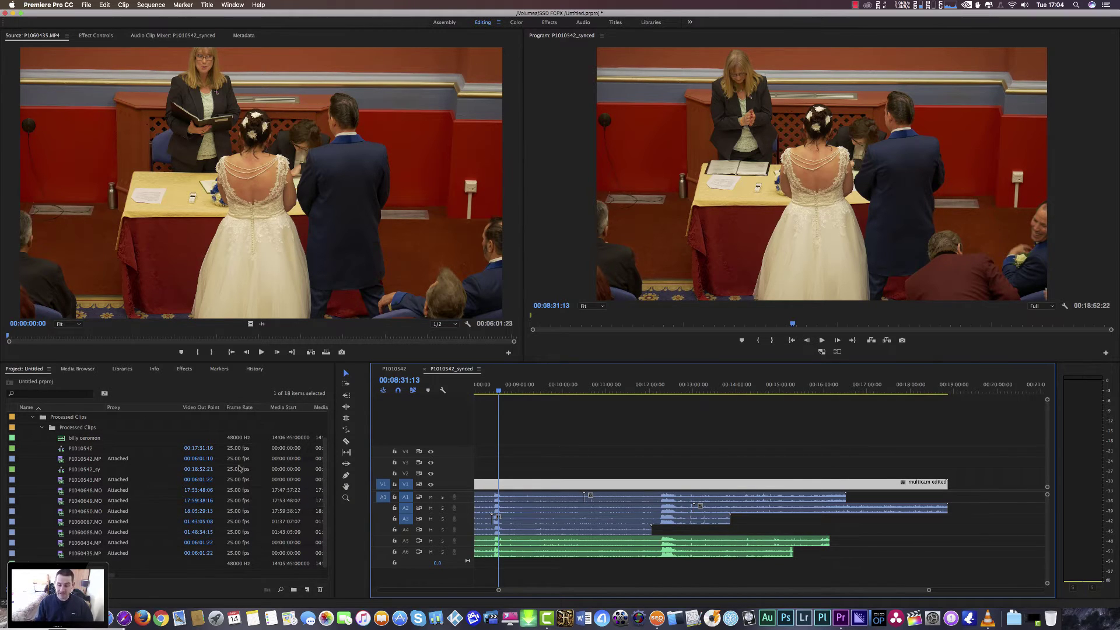
{"action": "right_click", "coordinate": [588, 484]}
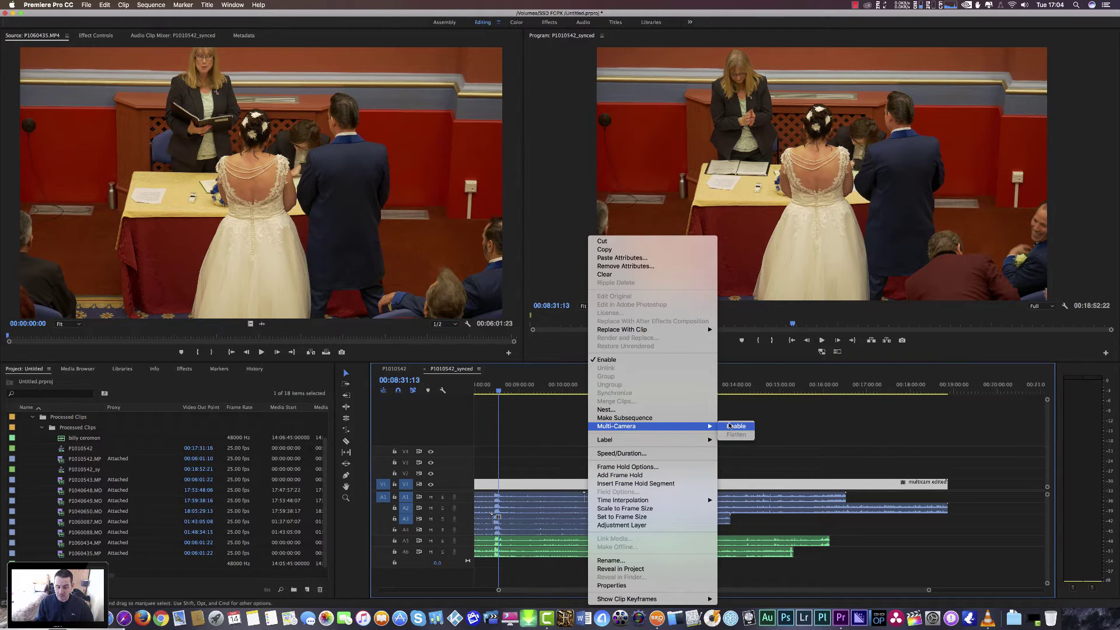
{"action": "left_click", "coordinate": [728, 426]}
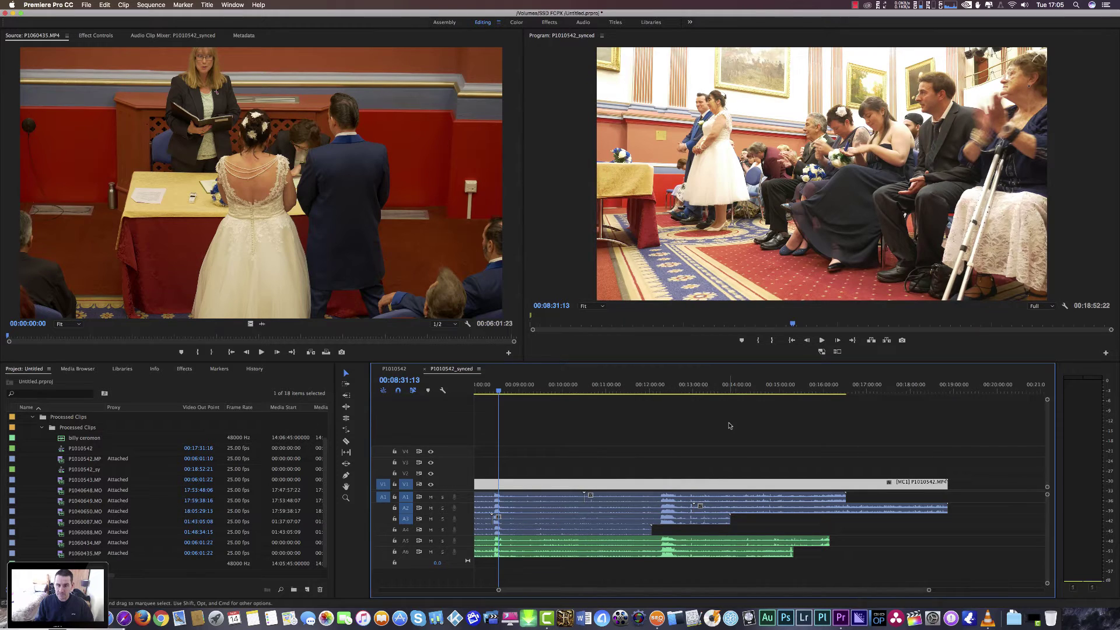
{"action": "left_click", "coordinate": [839, 352]}
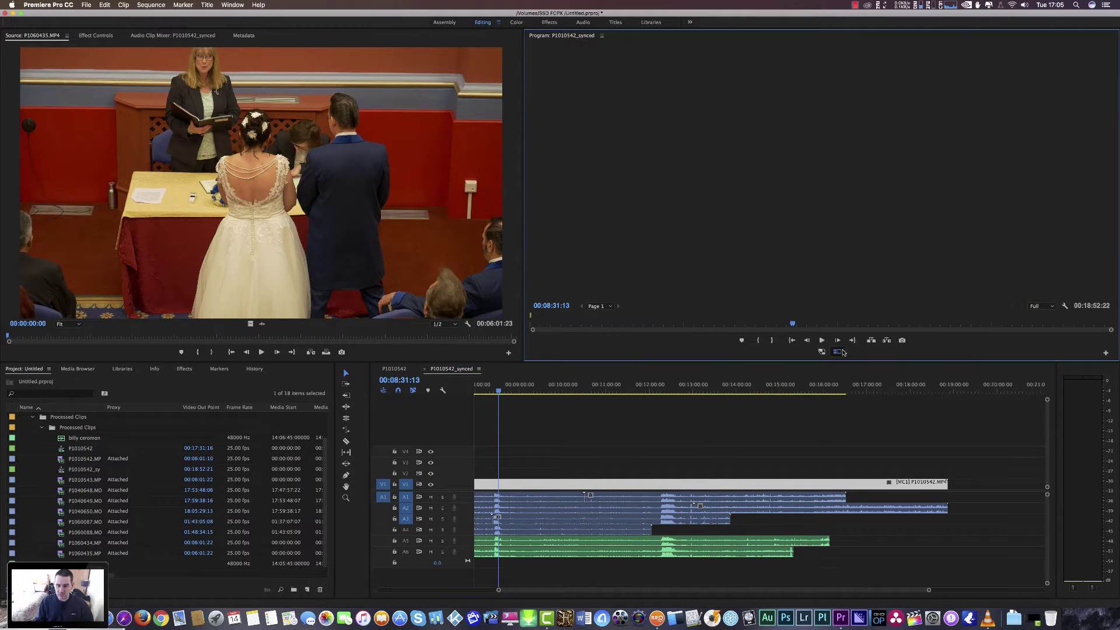
Play the multicam angle grid, then toggle proxies off and back on.
{"action": "key", "text": "space"}
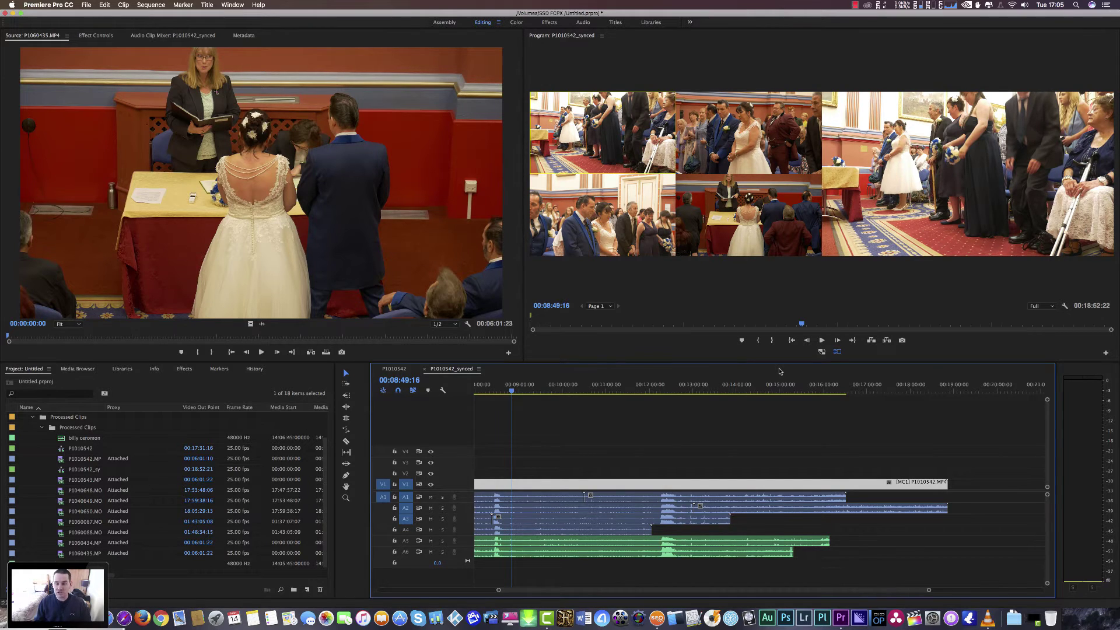
{"action": "key", "text": "space"}
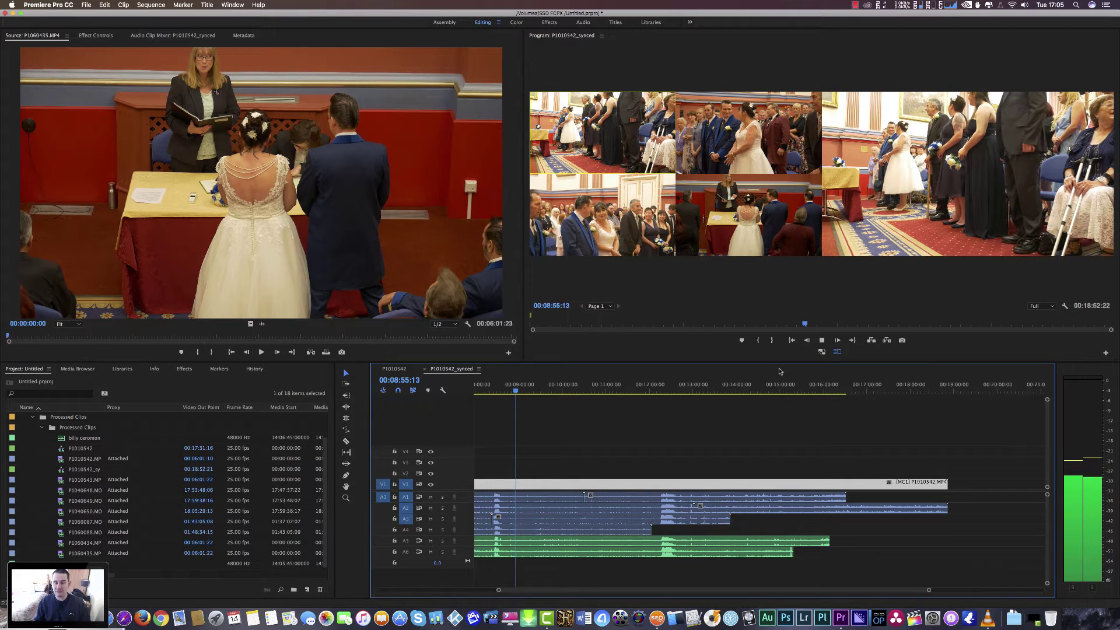
{"action": "key", "text": "space"}
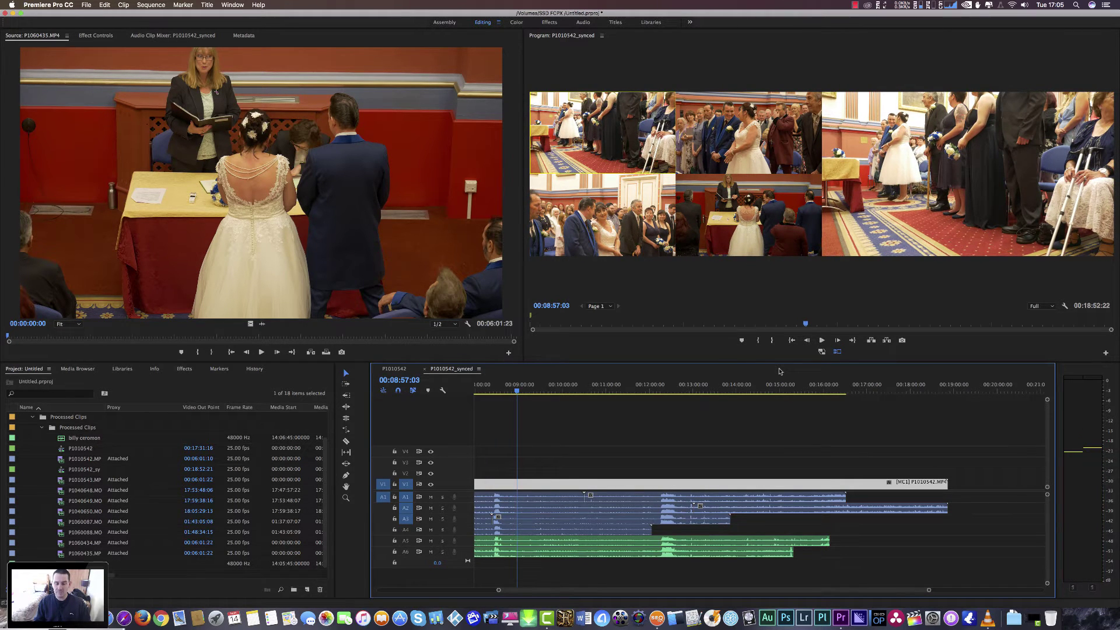
{"action": "left_click", "coordinate": [821, 351]}
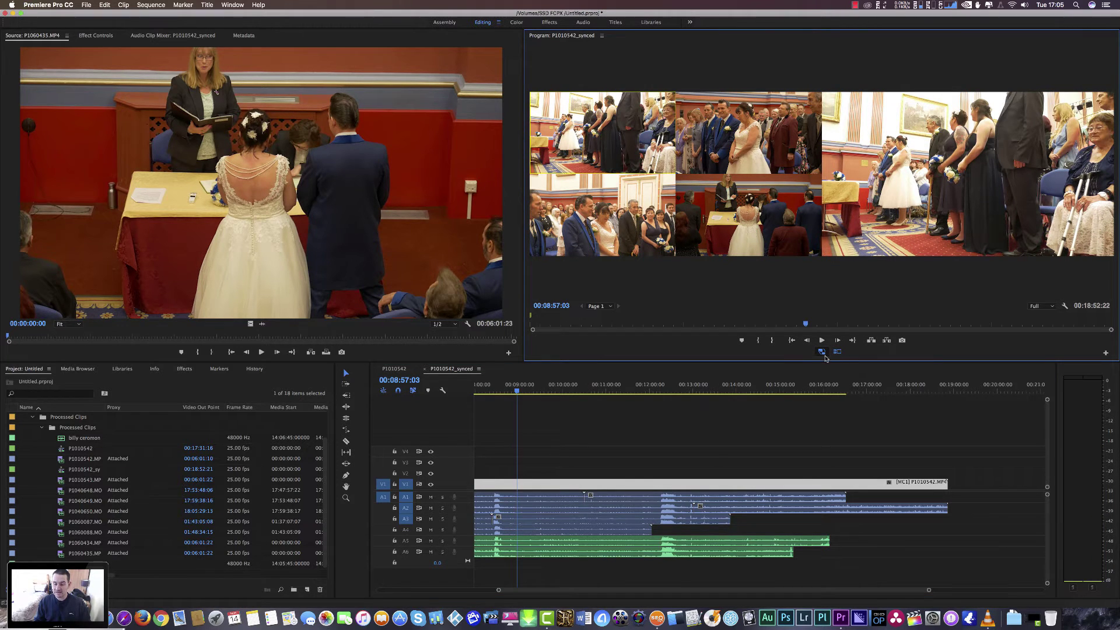
{"action": "left_click", "coordinate": [822, 351]}
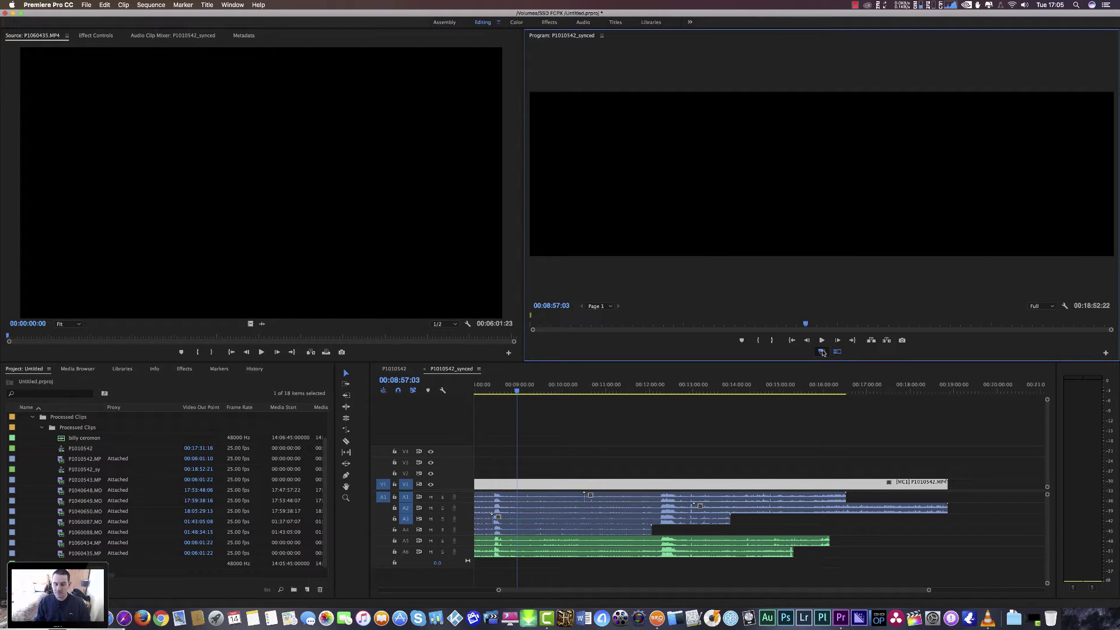
Set the playhead to 00:08:50:21, restore Multi-Camera view and switch playback to proxies.
{"action": "left_click", "coordinate": [514, 391]}
{"action": "left_click_drag", "start_coordinate": [514, 391], "coordinate": [490, 390]}
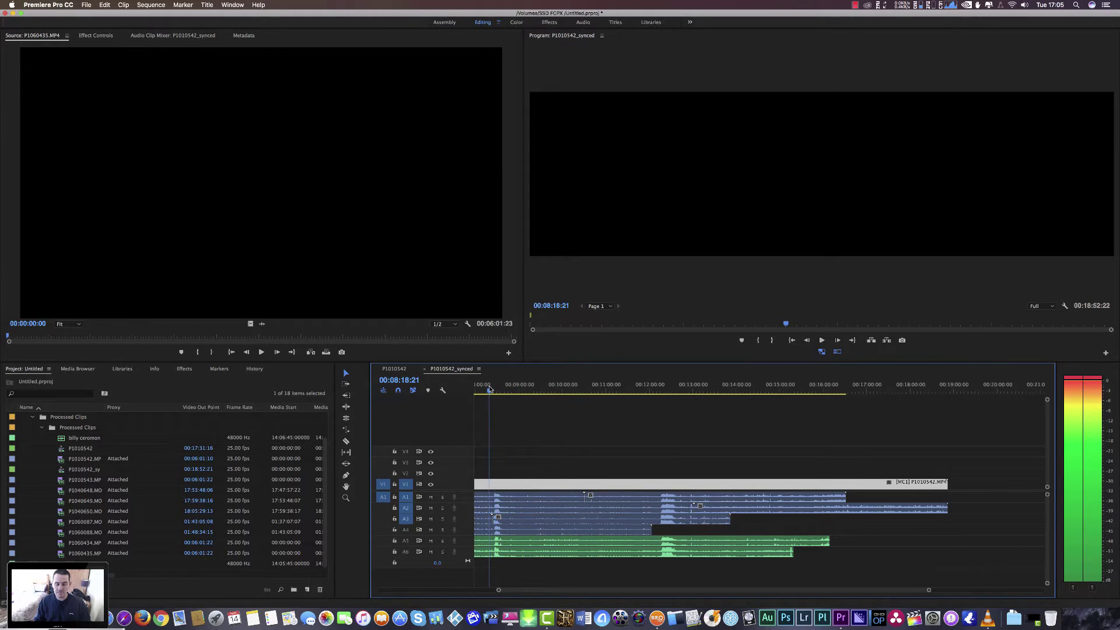
{"action": "left_click", "coordinate": [822, 353]}
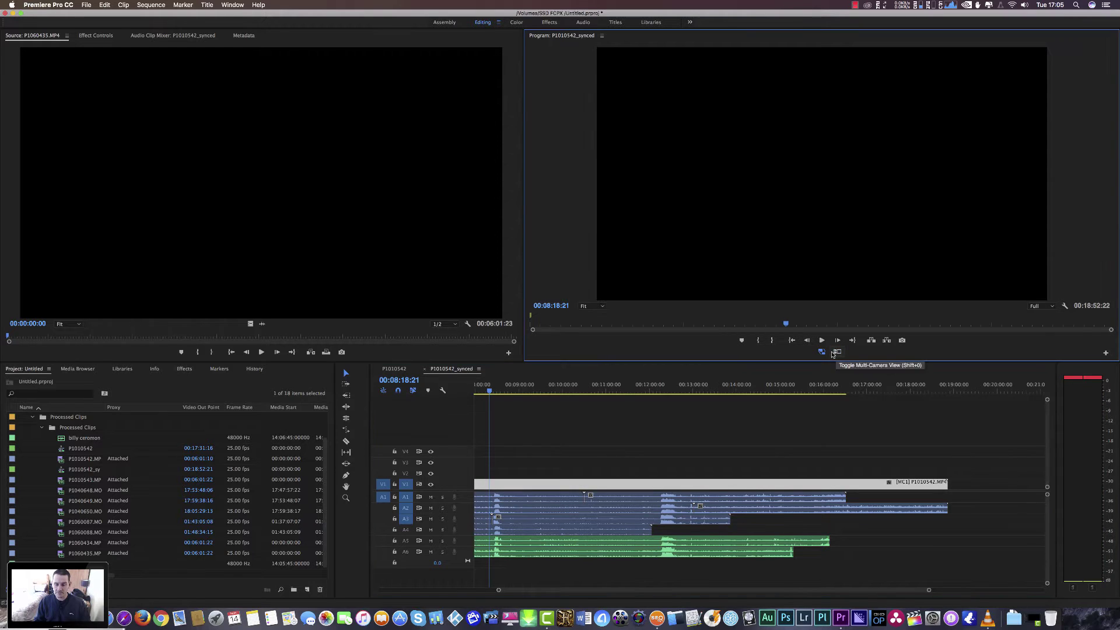
{"action": "left_click", "coordinate": [544, 391]}
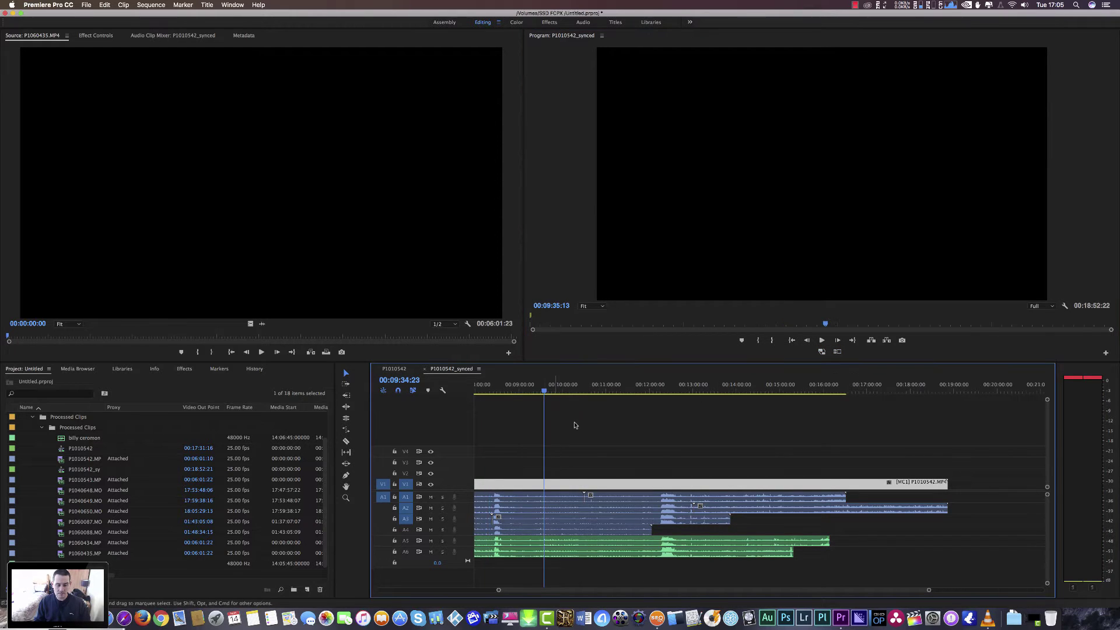
{"action": "left_click", "coordinate": [573, 425]}
{"action": "left_click", "coordinate": [512, 392]}
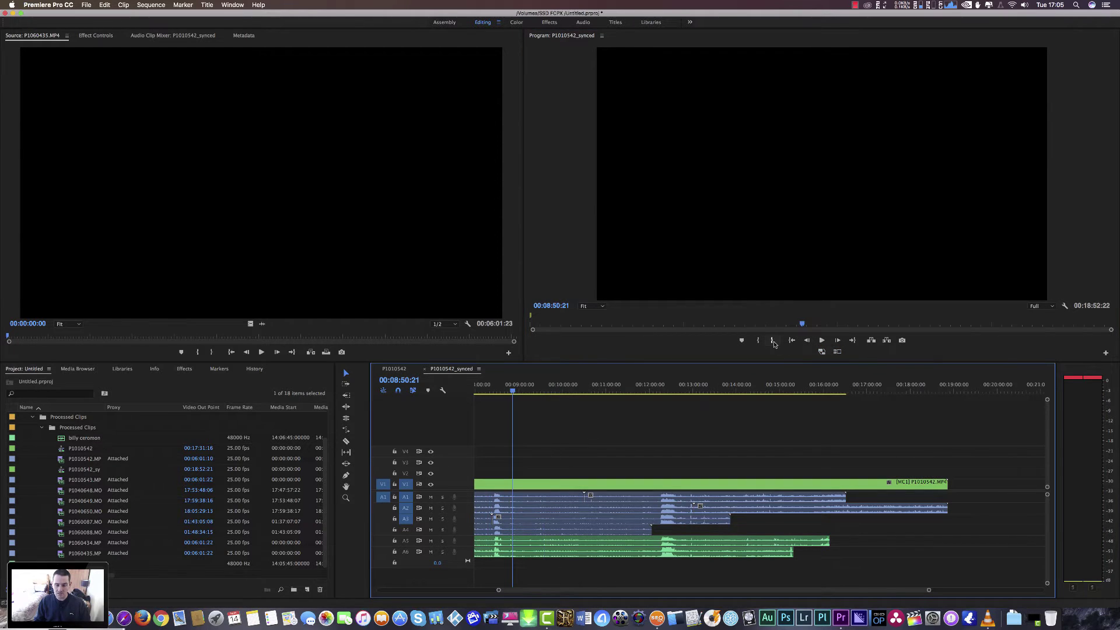
{"action": "left_click", "coordinate": [838, 351]}
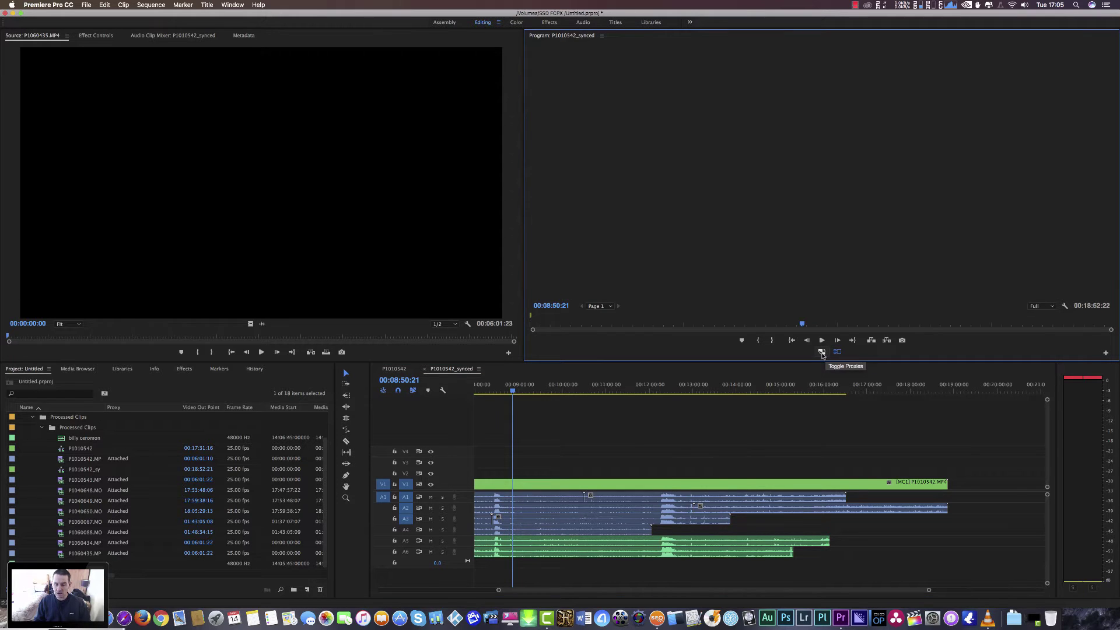
{"action": "left_click", "coordinate": [821, 352]}
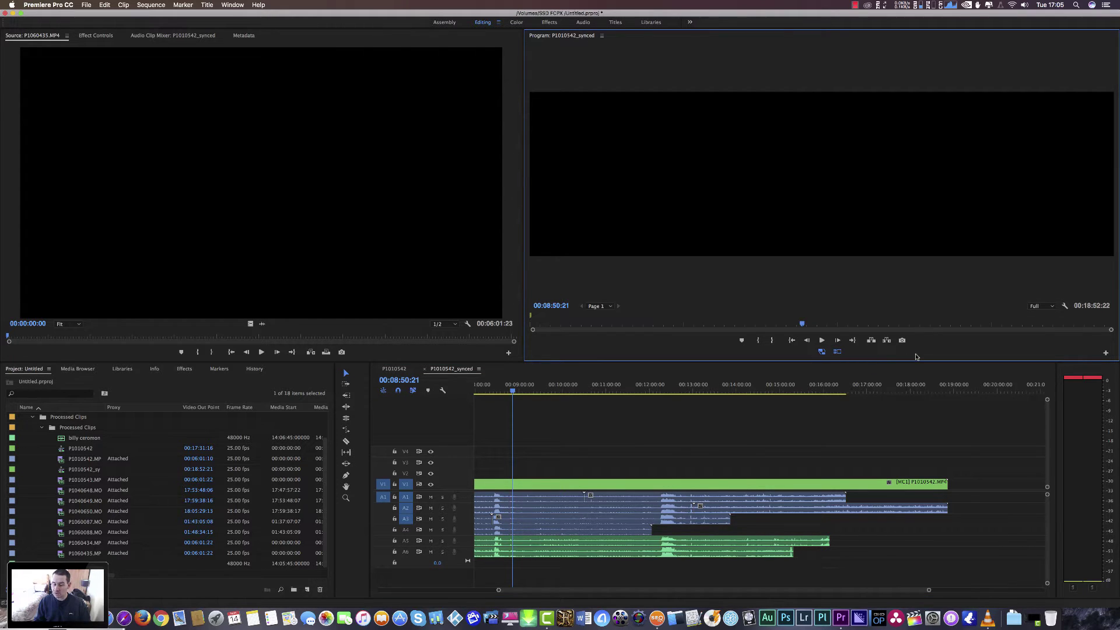
Cancel the Button Editor and open Sequence Settings showing RED Cinema, 3840 x 2160 at 25 fps.
{"action": "left_click", "coordinate": [1104, 354]}
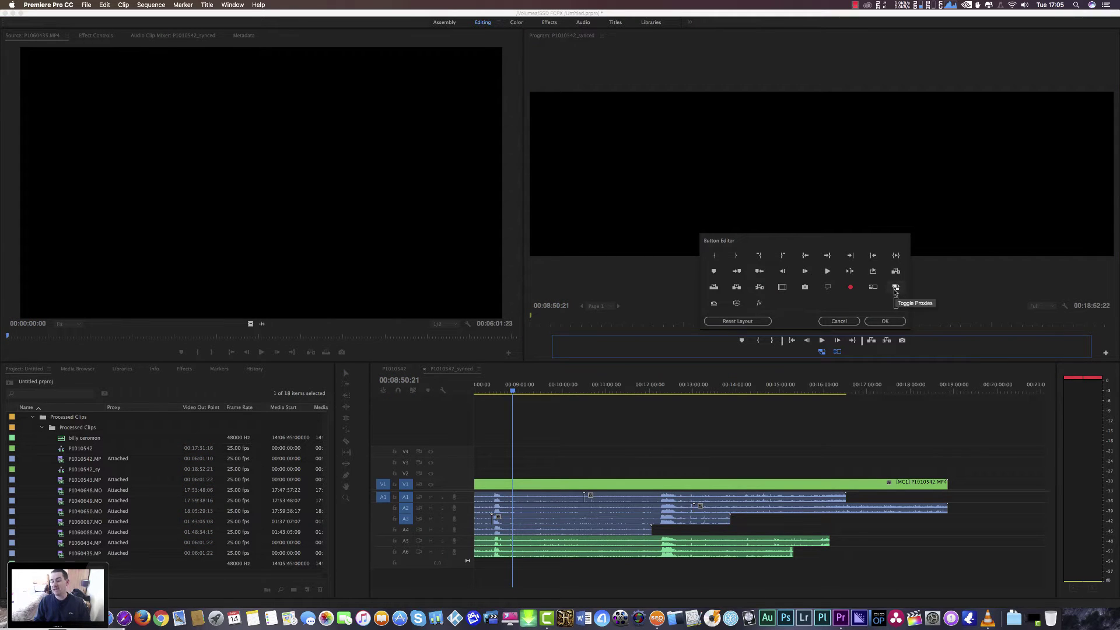
{"action": "left_click", "coordinate": [839, 321]}
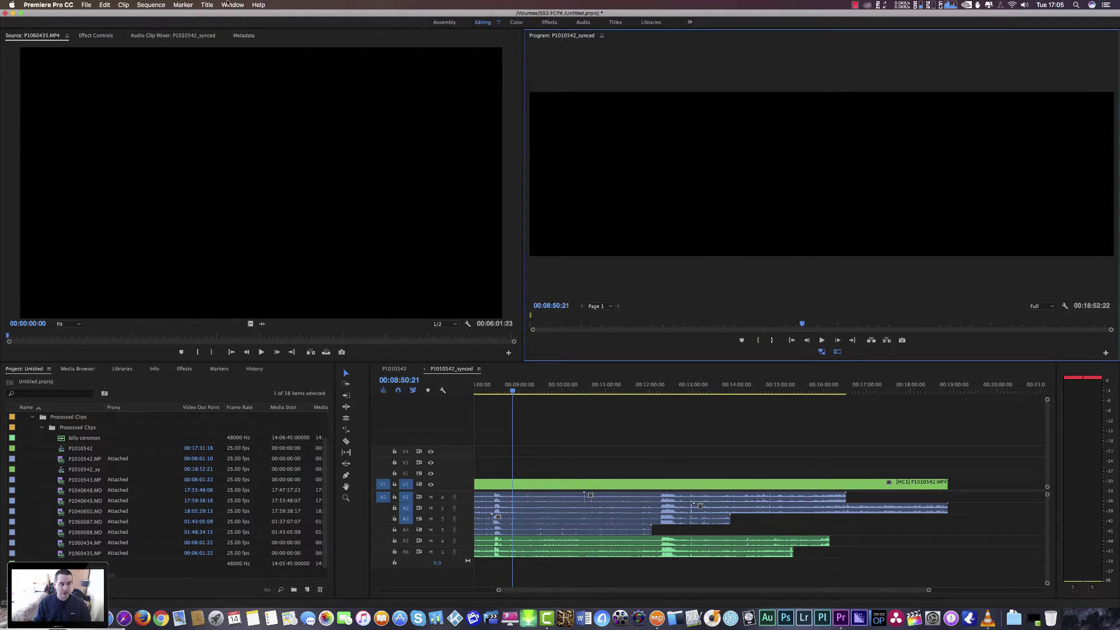
{"action": "left_click", "coordinate": [150, 5]}
{"action": "left_click", "coordinate": [153, 15]}
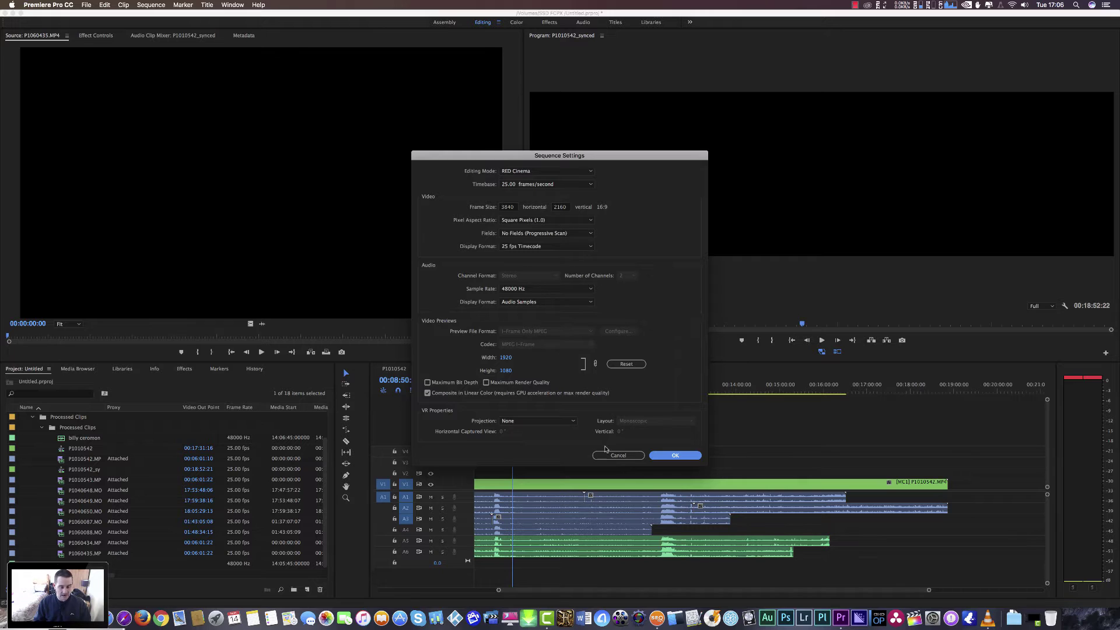
Cancel Sequence Settings, collapse Processed Clips, and start a New Item > Sequence in the Project panel.
{"action": "left_click", "coordinate": [615, 455]}
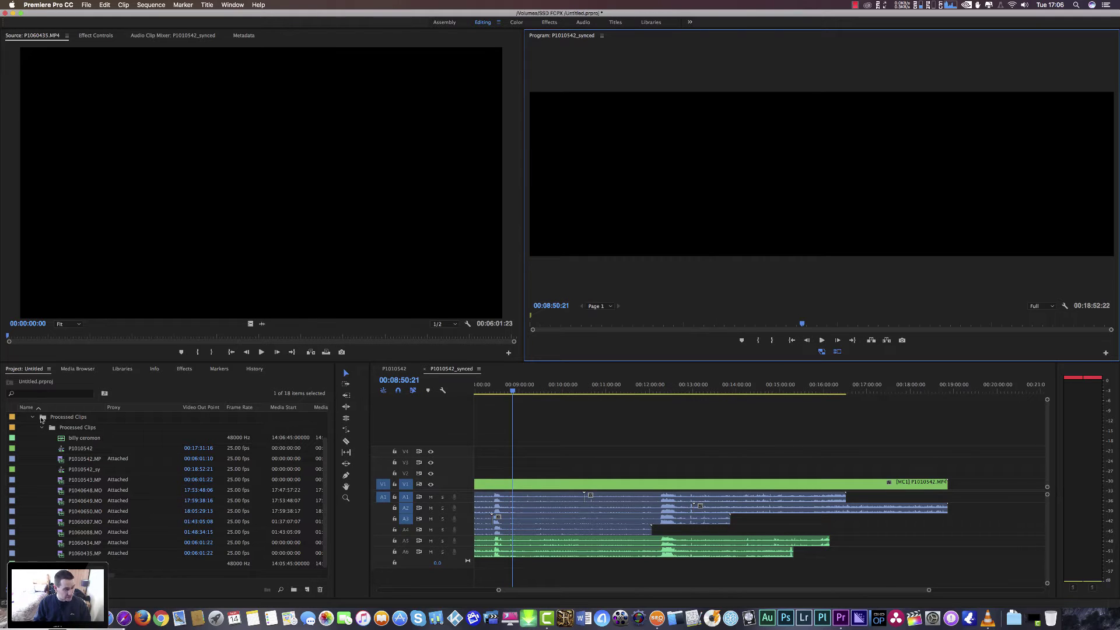
{"action": "left_click", "coordinate": [33, 417]}
{"action": "right_click", "coordinate": [62, 478]}
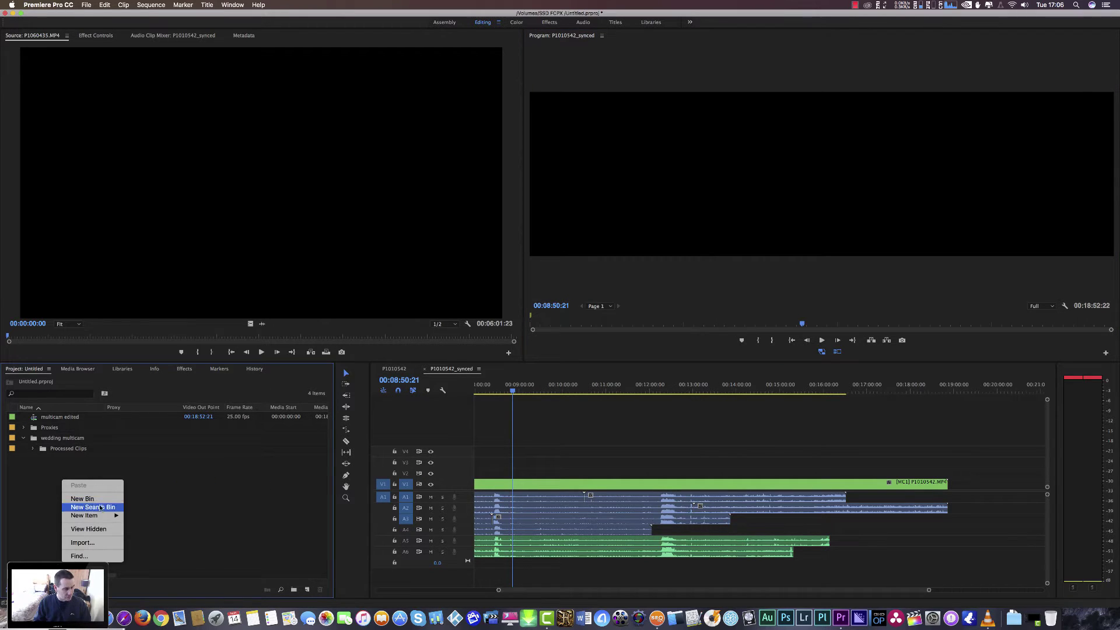
{"action": "mouse_move", "coordinate": [108, 516]}
{"action": "left_click", "coordinate": [170, 517]}
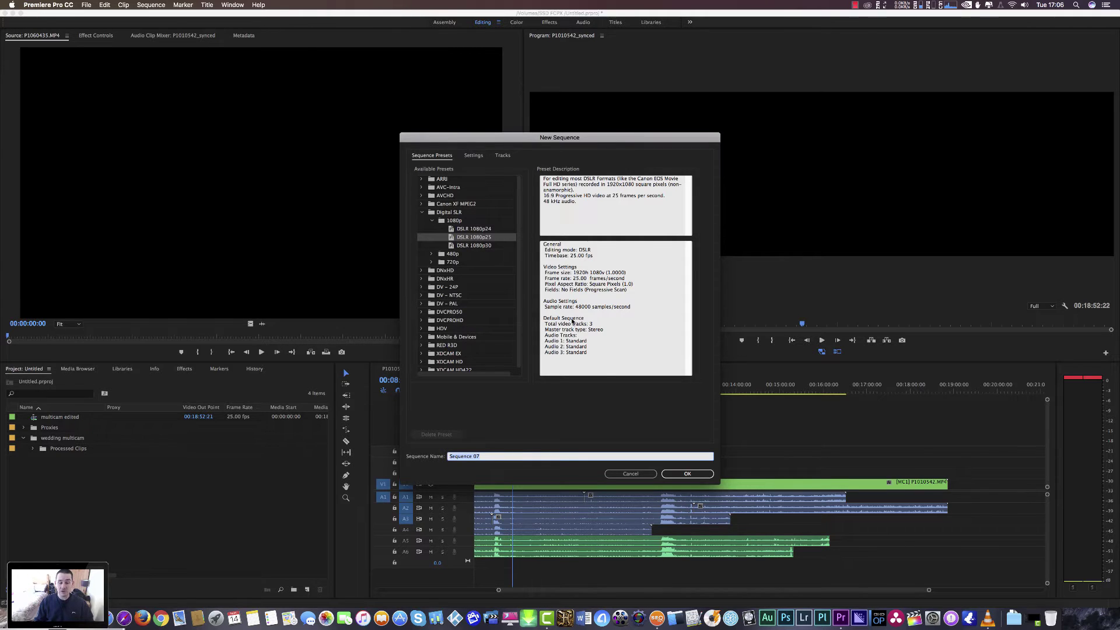
Create the empty 1920×1080 Sequence 07, keeping its default name.
{"action": "left_click", "coordinate": [687, 474]}
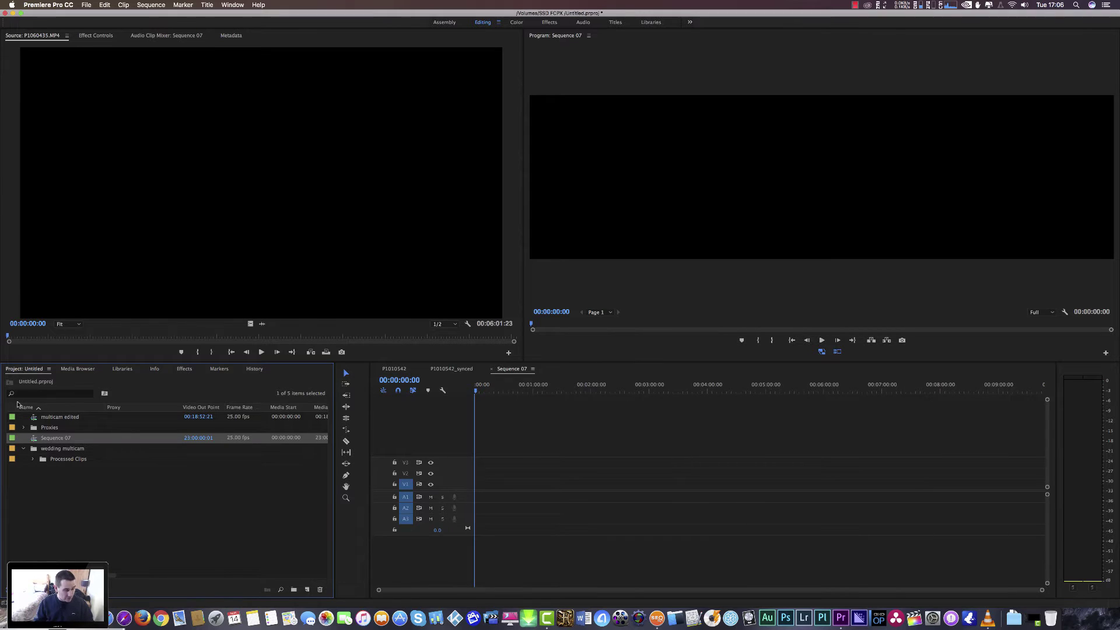
{"action": "left_click", "coordinate": [53, 439]}
{"action": "left_click", "coordinate": [208, 508]}
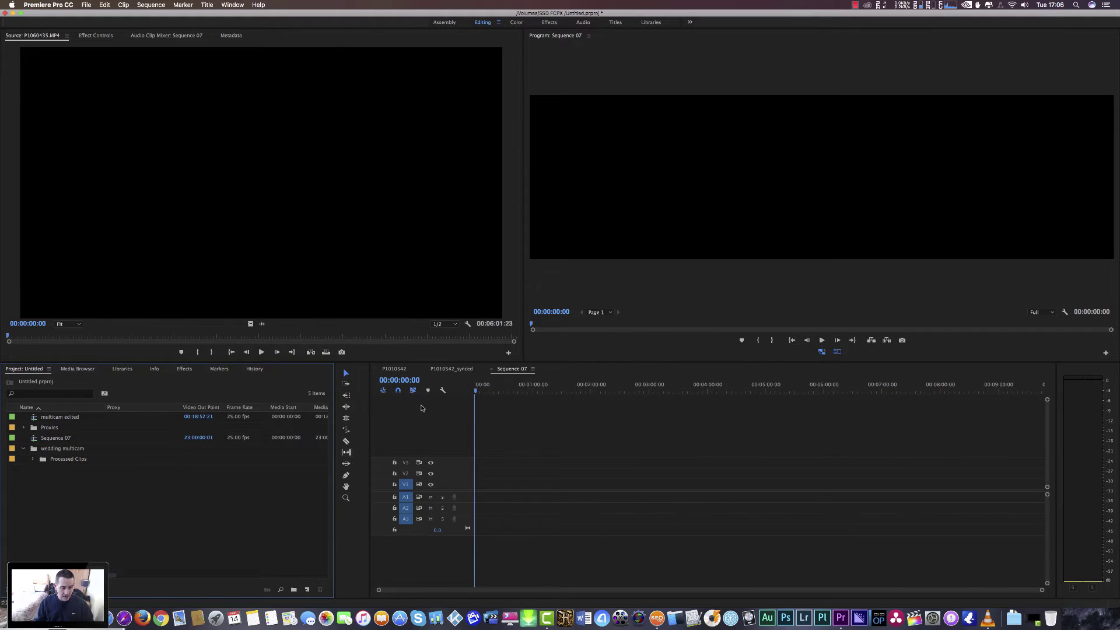
Copy the multicam and audio clips from P1010542_synced and paste them into Sequence 07.
{"action": "left_click", "coordinate": [447, 369]}
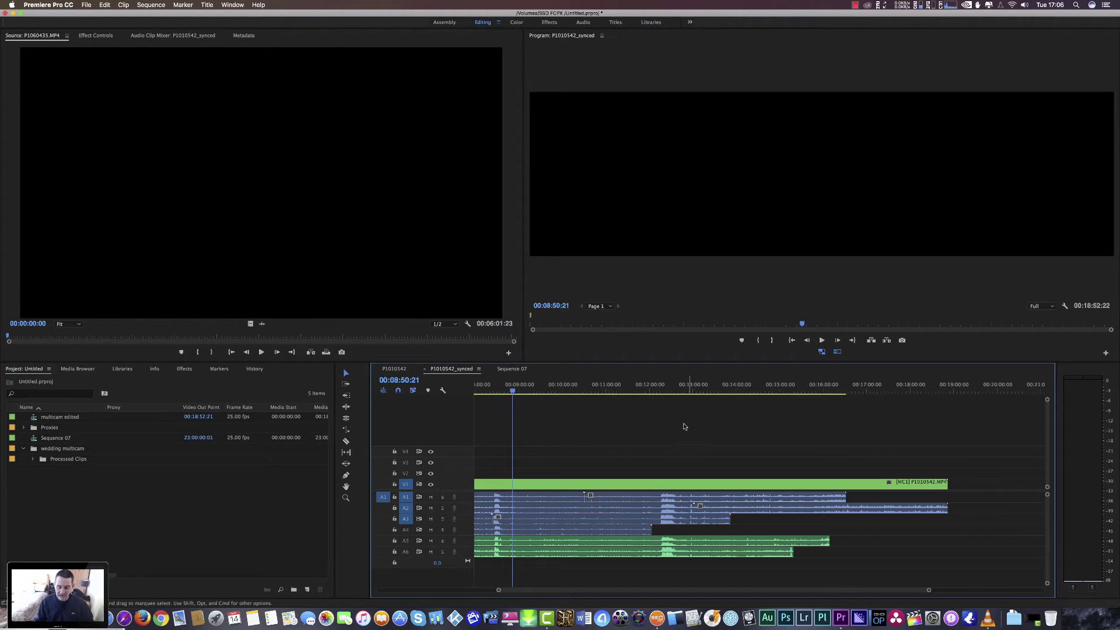
{"action": "left_click_drag", "start_coordinate": [683, 426], "coordinate": [747, 563]}
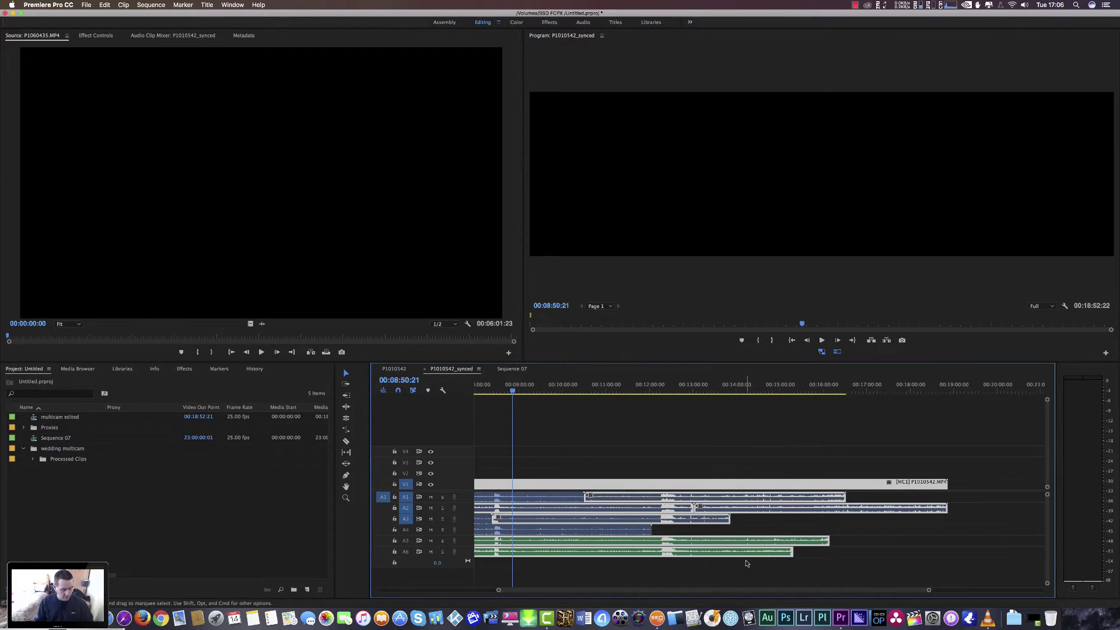
{"action": "left_click_drag", "start_coordinate": [965, 436], "coordinate": [529, 557]}
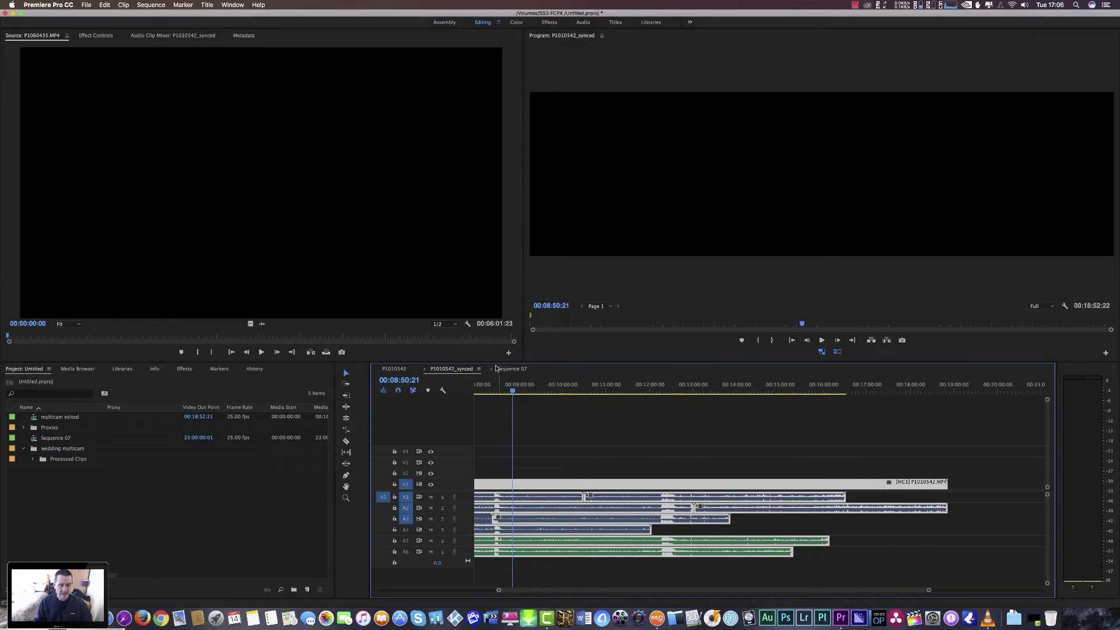
{"action": "left_click", "coordinate": [506, 372]}
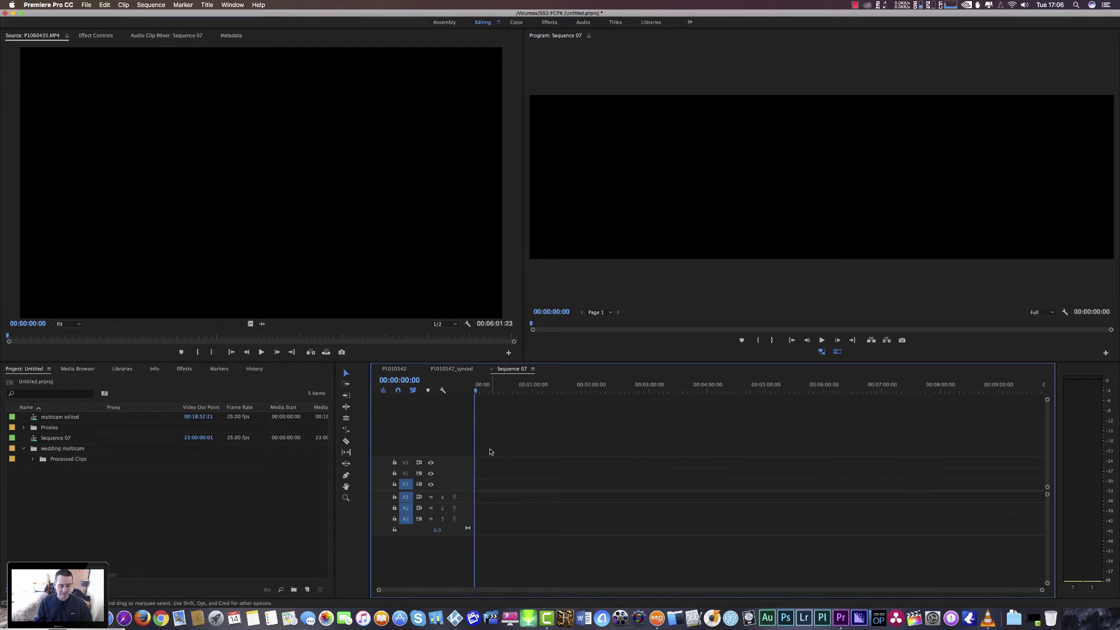
{"action": "key", "text": "super+v"}
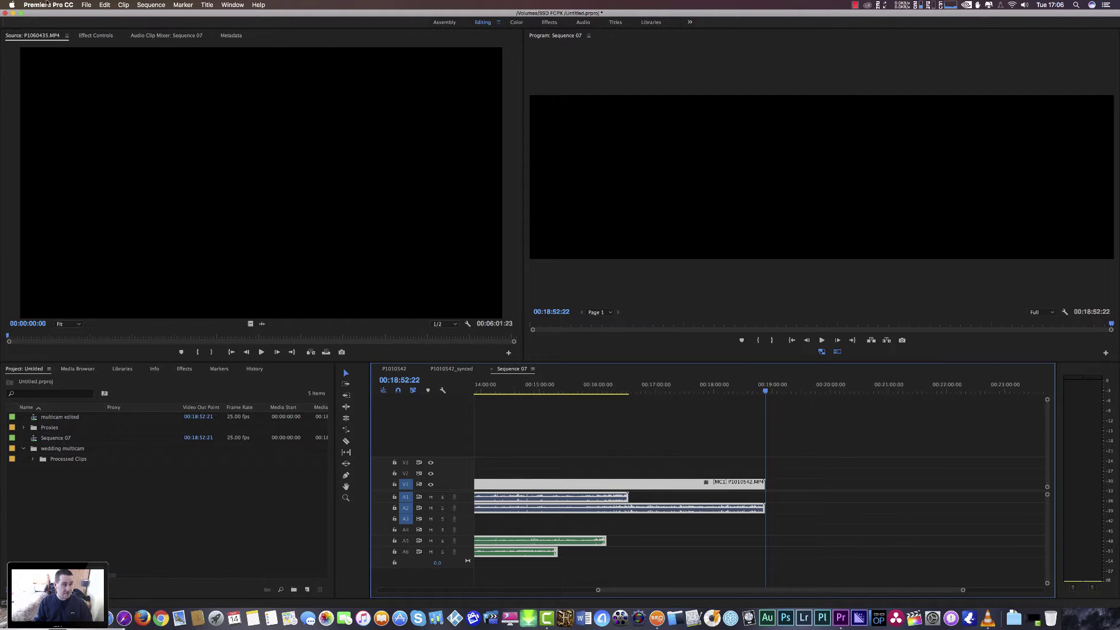
Check Sequence 07's sequence settings and close them without changes.
{"action": "left_click", "coordinate": [165, 4]}
{"action": "left_click", "coordinate": [167, 15]}
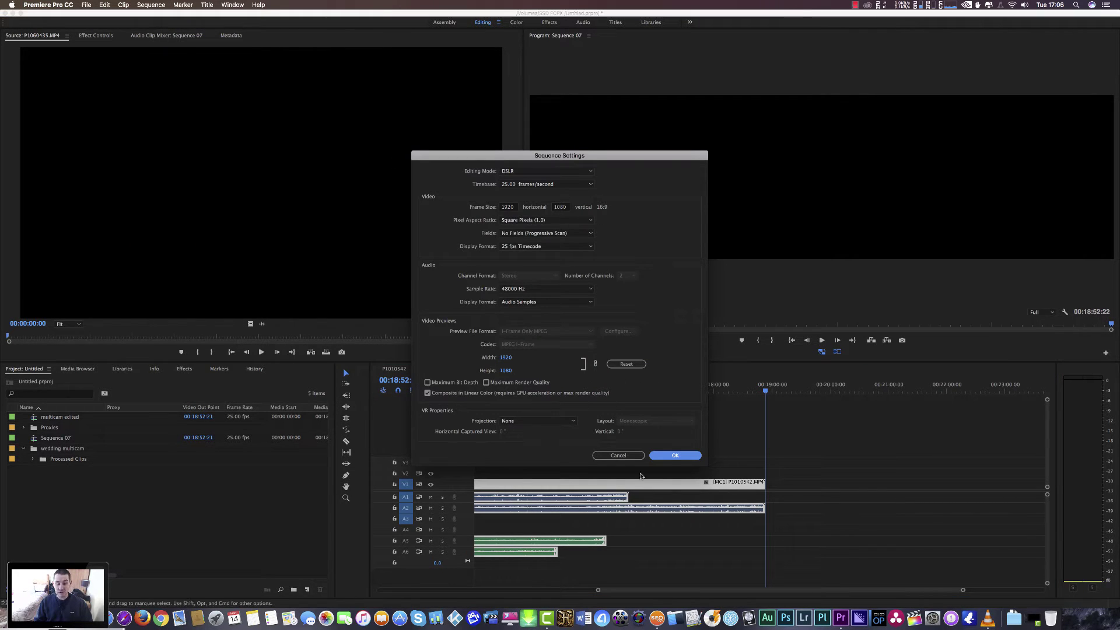
{"action": "left_click", "coordinate": [619, 454]}
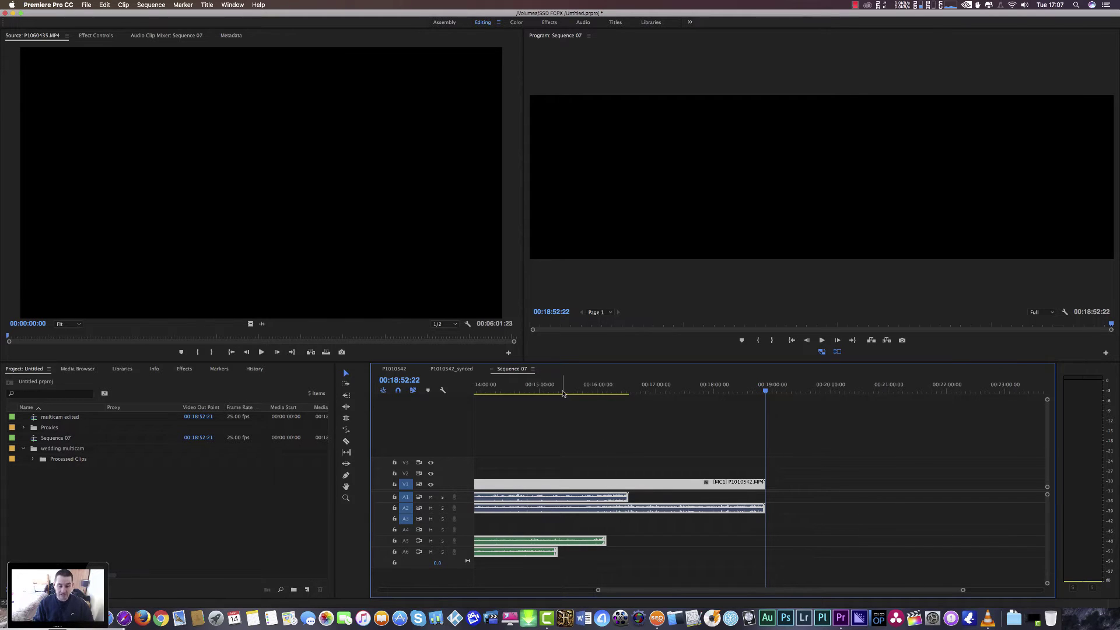
Play Sequence 07 and scrub back to around 00:13:52.
{"action": "left_click", "coordinate": [545, 391]}
{"action": "key", "text": "space"}
{"action": "left_click_drag", "start_coordinate": [541, 392], "coordinate": [476, 392]}
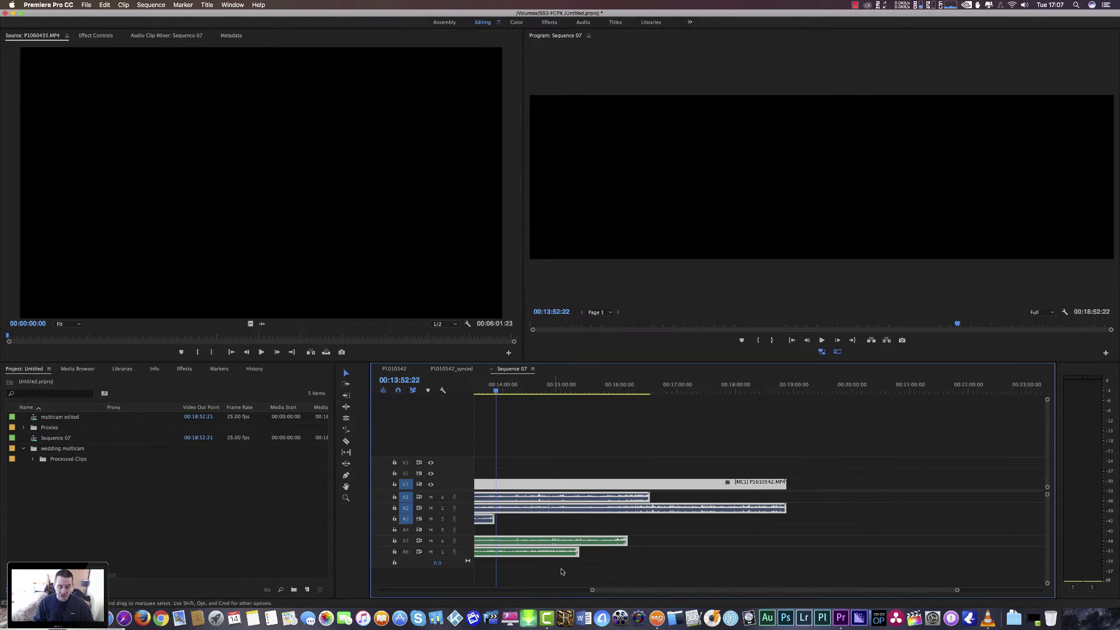
Zoom the timeline out and move the playhead to about 00:06:22.
{"action": "left_click_drag", "start_coordinate": [593, 591], "coordinate": [545, 584]}
{"action": "key", "text": "minus"}
{"action": "left_click", "coordinate": [532, 388]}
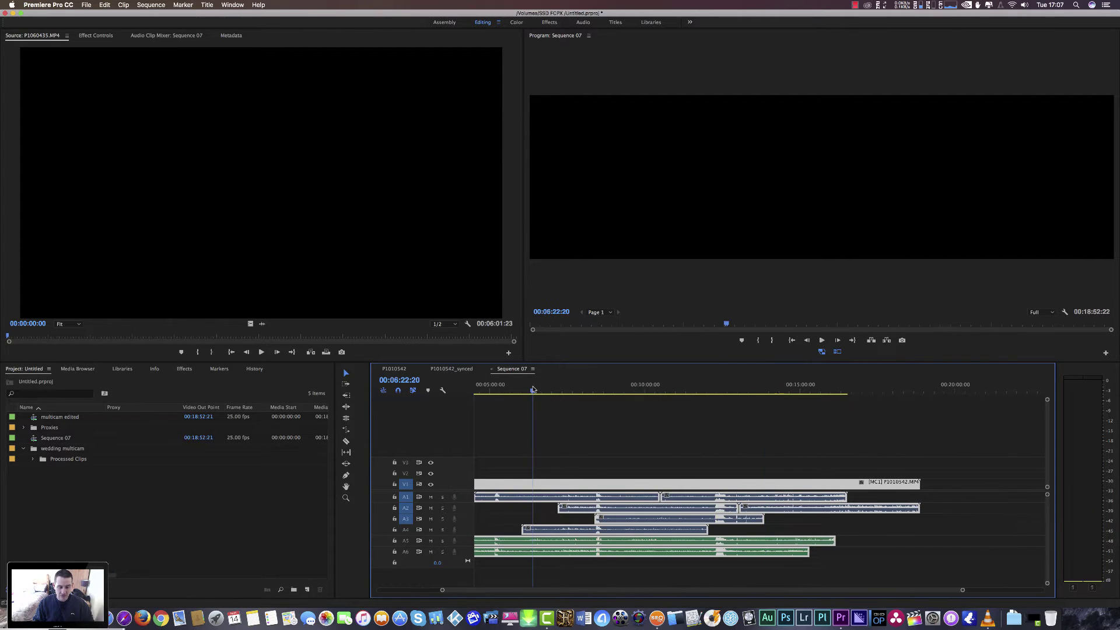
Select the V1 multicam clip and cut to camera 2 at 00:06:06:18.
{"action": "left_click", "coordinate": [596, 444]}
{"action": "left_click", "coordinate": [587, 481]}
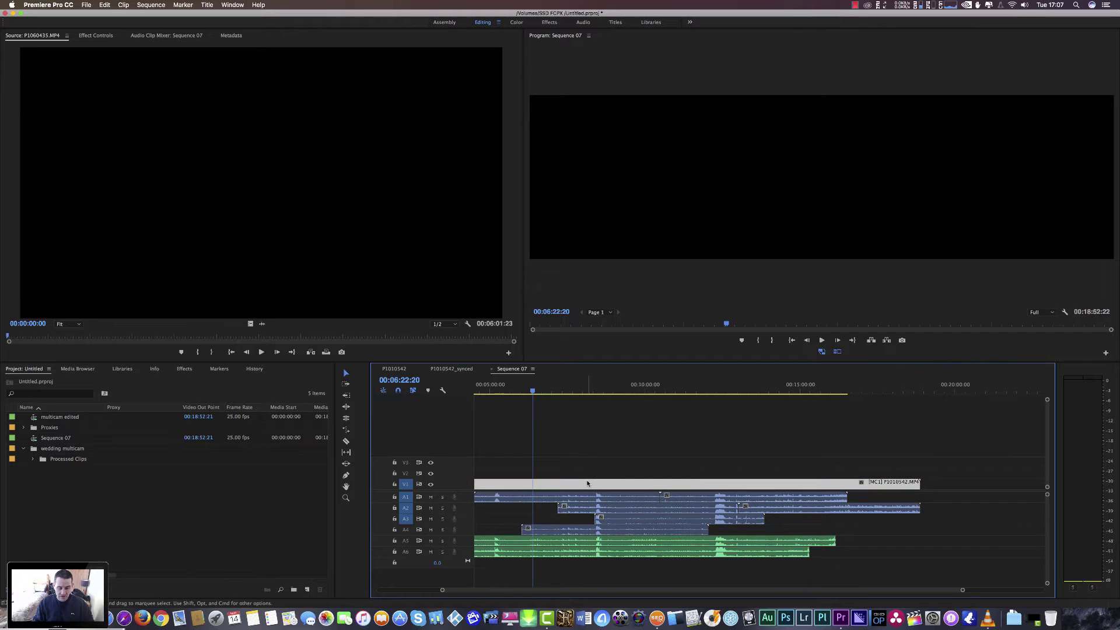
{"action": "right_click", "coordinate": [624, 486]}
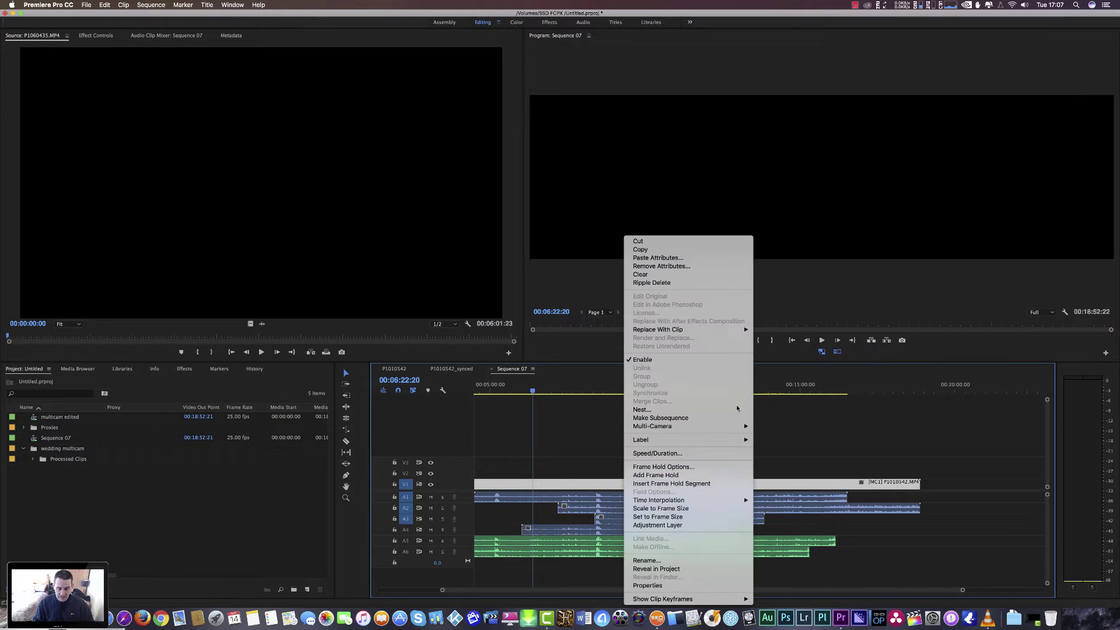
{"action": "mouse_move", "coordinate": [720, 430]}
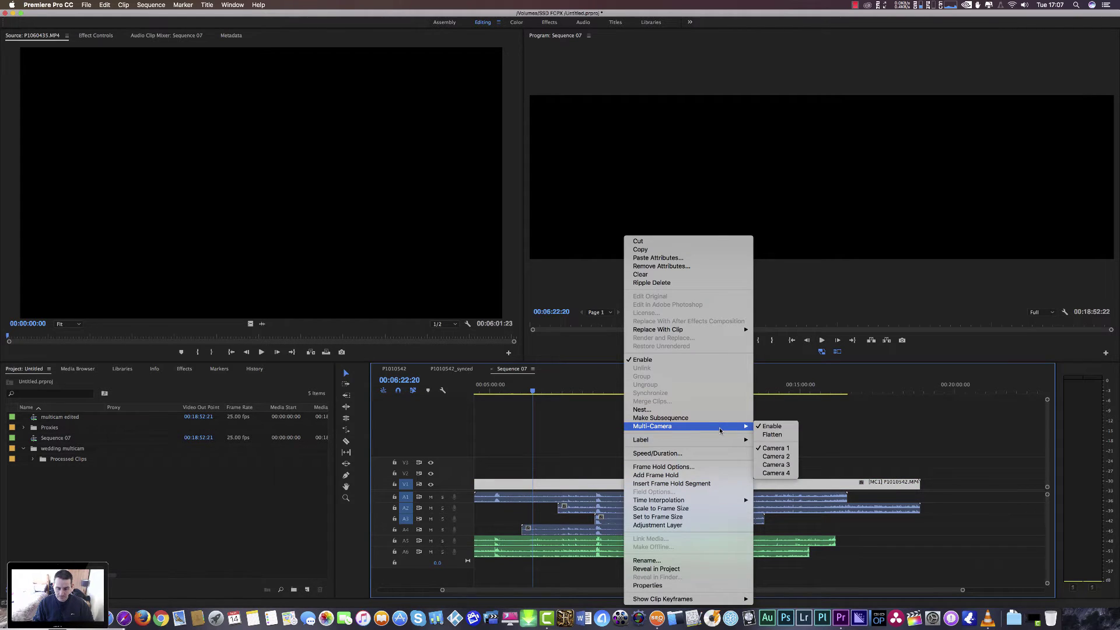
{"action": "left_click", "coordinate": [551, 417]}
{"action": "left_click", "coordinate": [524, 391]}
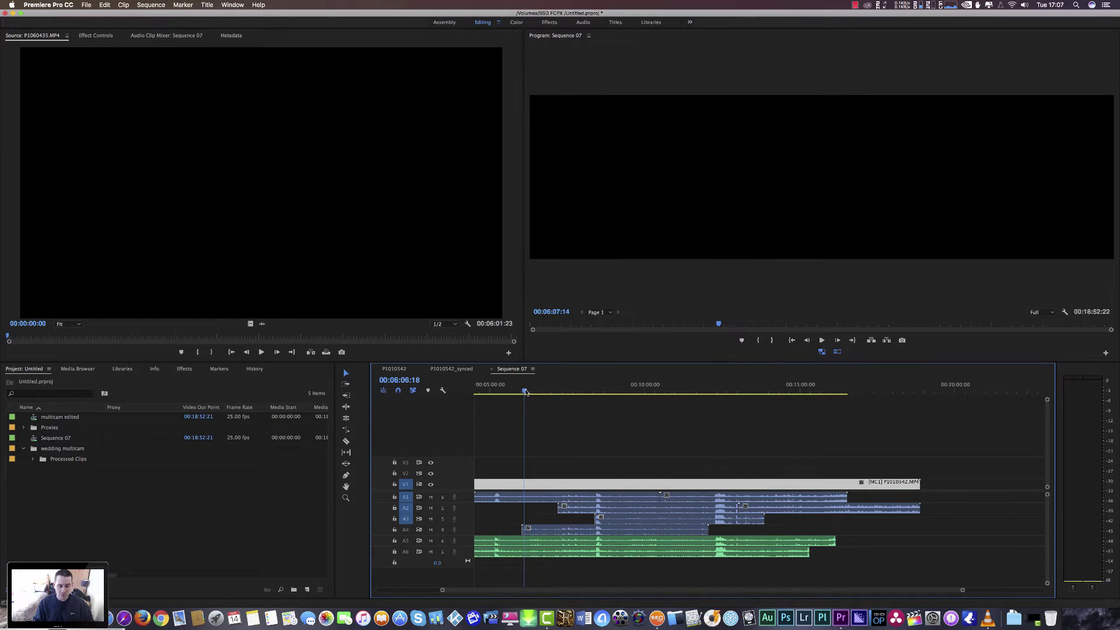
{"action": "key", "text": "2"}
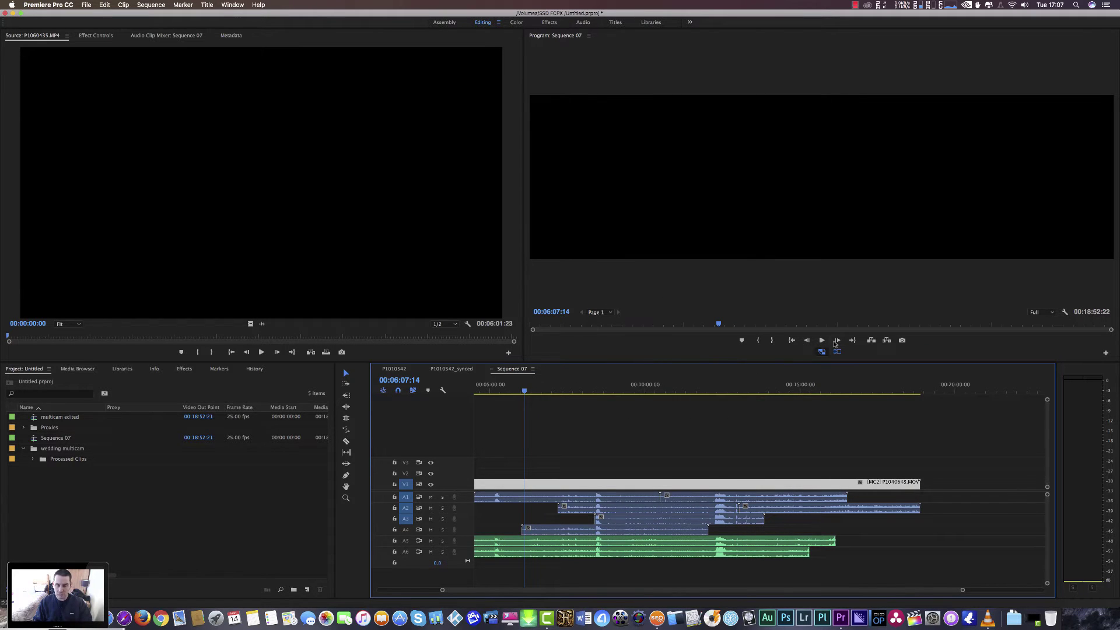
Park the playhead at 00:06:10:24 and open the application menu.
{"action": "left_click", "coordinate": [717, 141]}
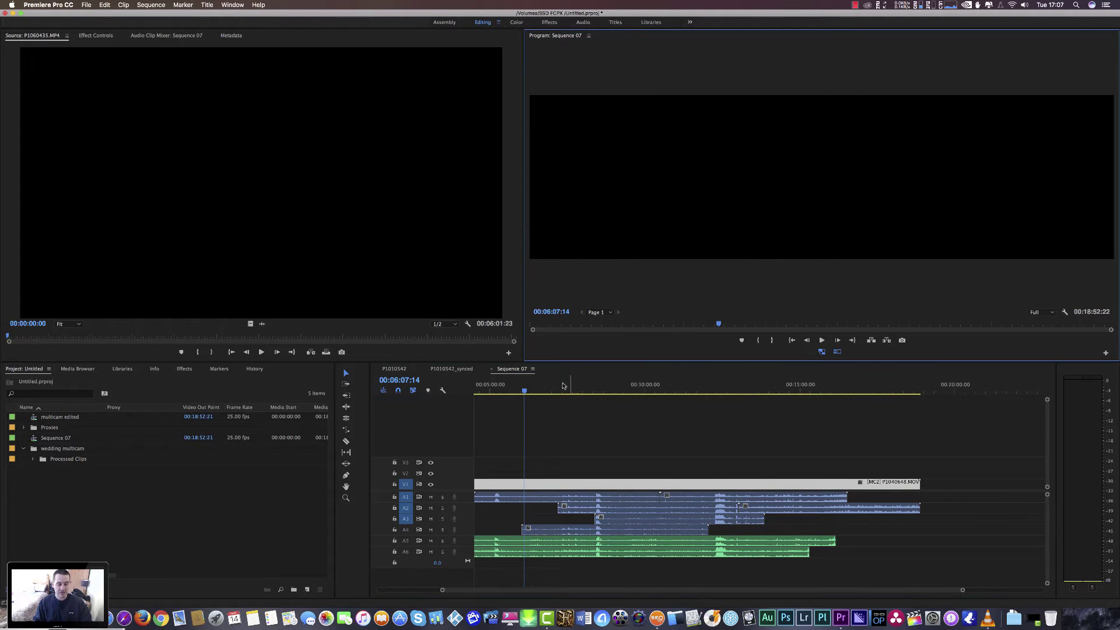
{"action": "left_click_drag", "start_coordinate": [543, 386], "coordinate": [526, 389]}
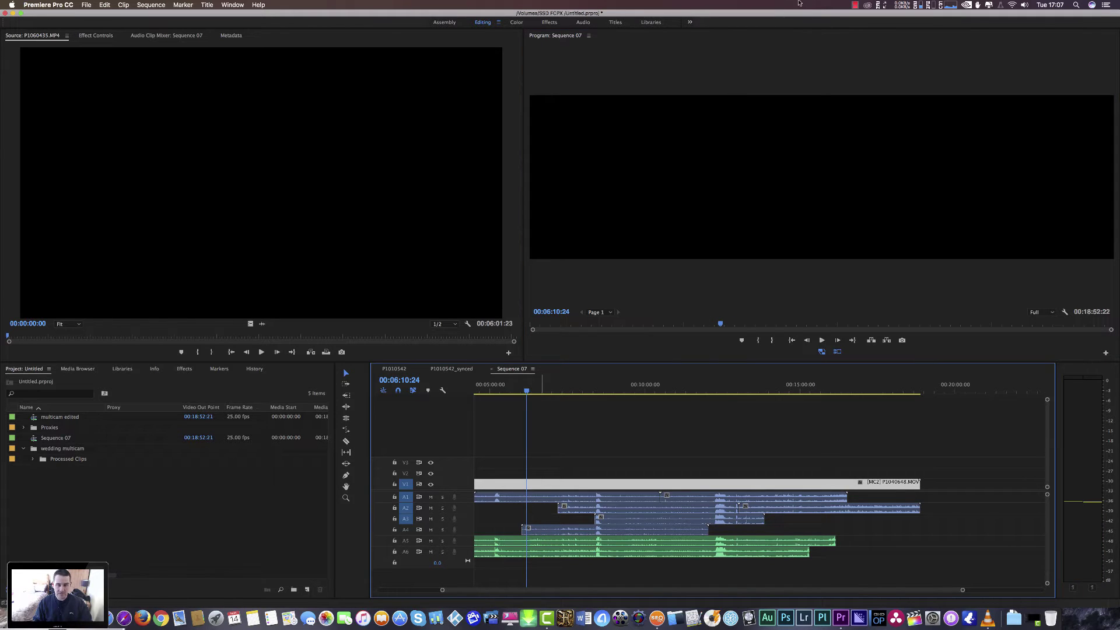
{"action": "left_click", "coordinate": [75, 5]}
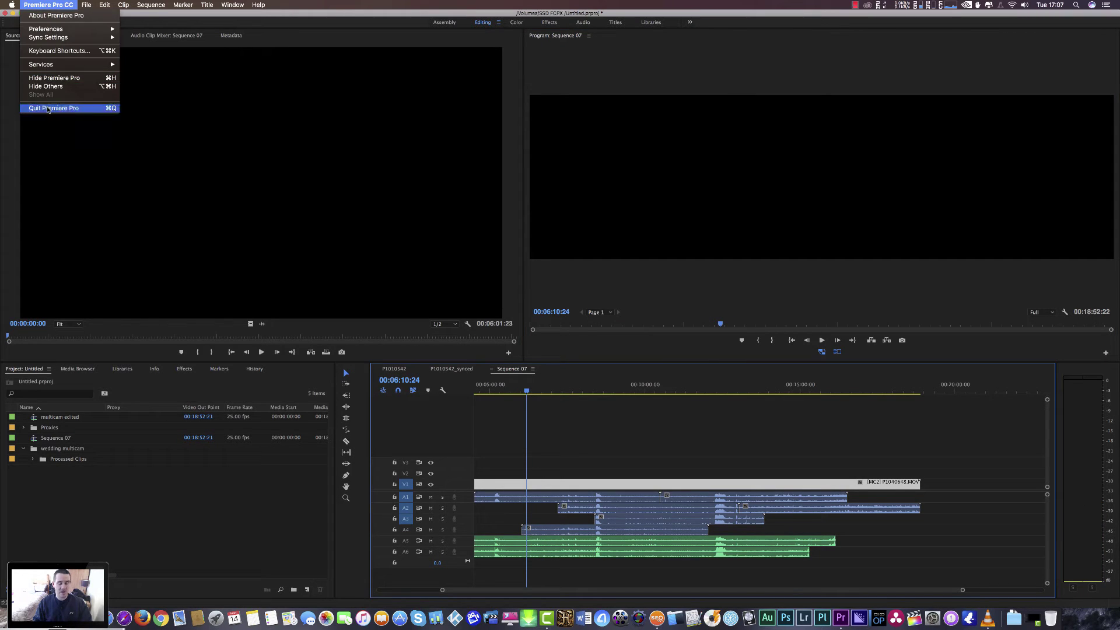
Quit Premiere Pro saving the project, relaunch it and reopen the Untitled project.
{"action": "left_click", "coordinate": [49, 108]}
{"action": "left_click", "coordinate": [599, 321]}
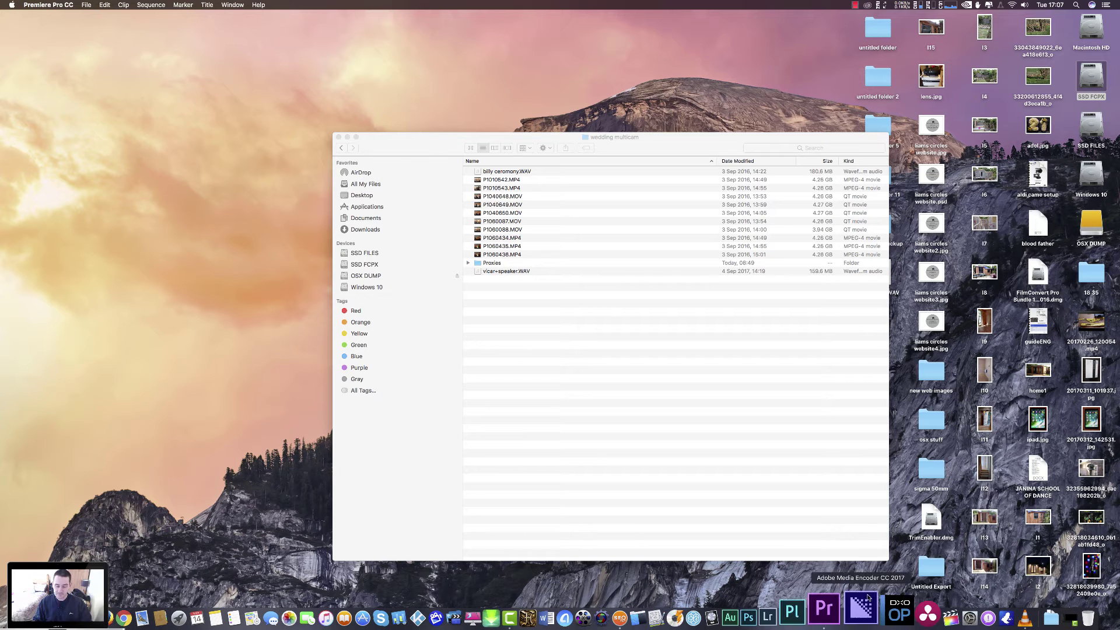
{"action": "left_click", "coordinate": [841, 610]}
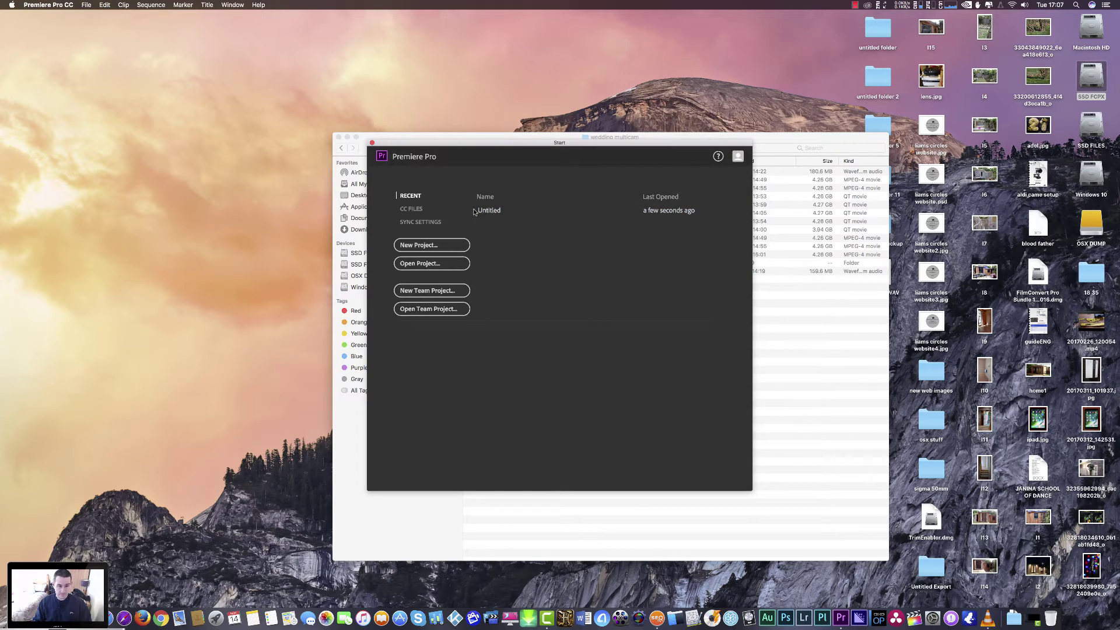
{"action": "left_click", "coordinate": [475, 211]}
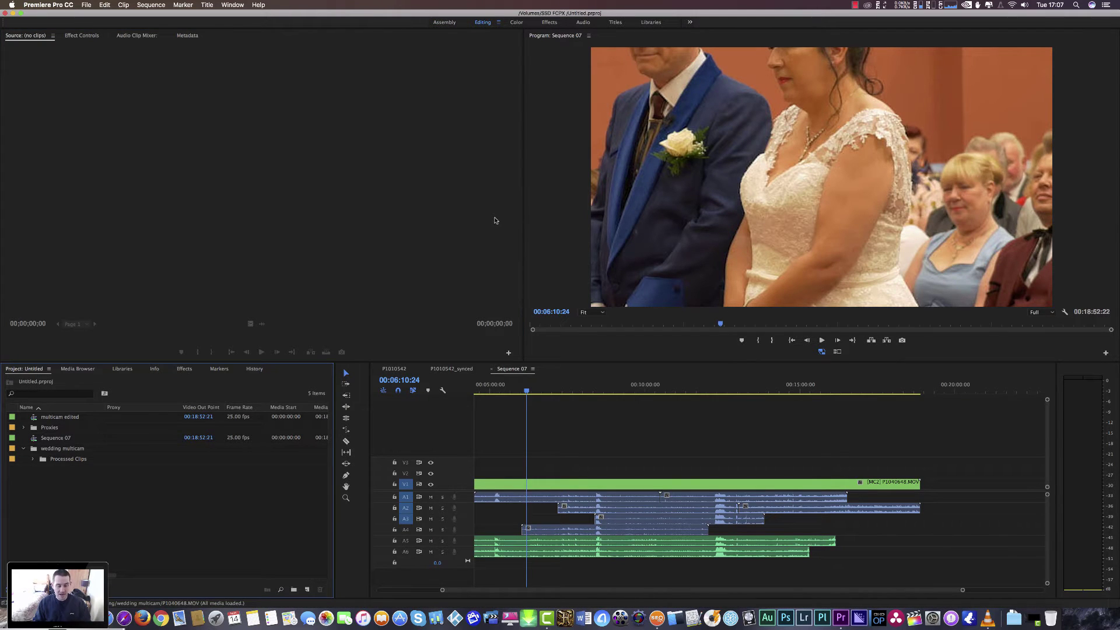
Turn on the Multi-Camera view in the Program monitor and play briefly.
{"action": "left_click", "coordinate": [835, 352]}
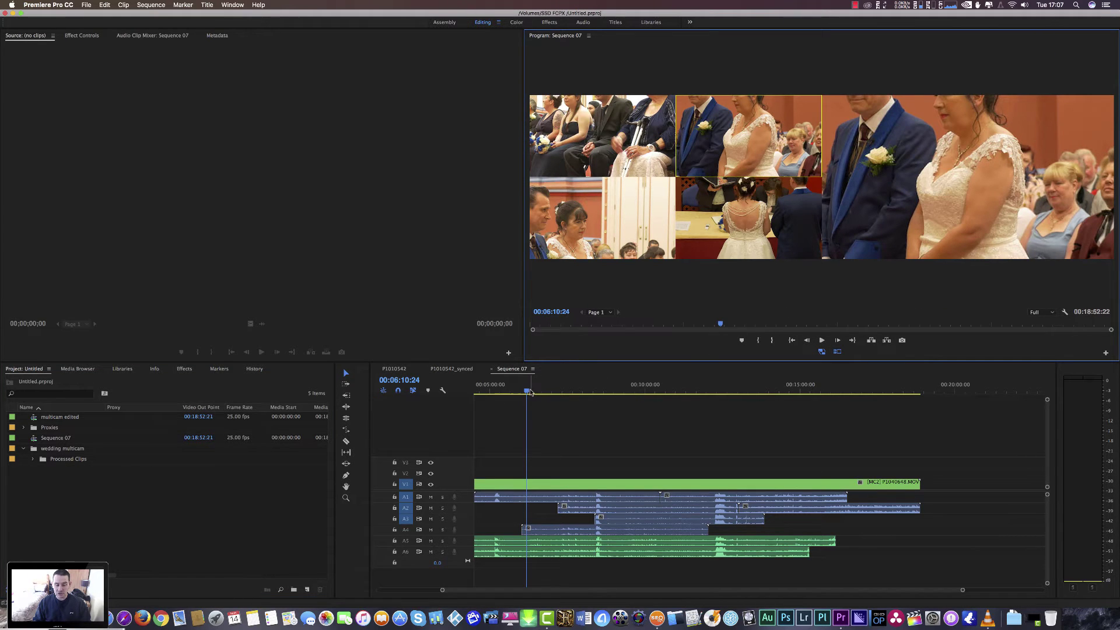
{"action": "key", "text": "space"}
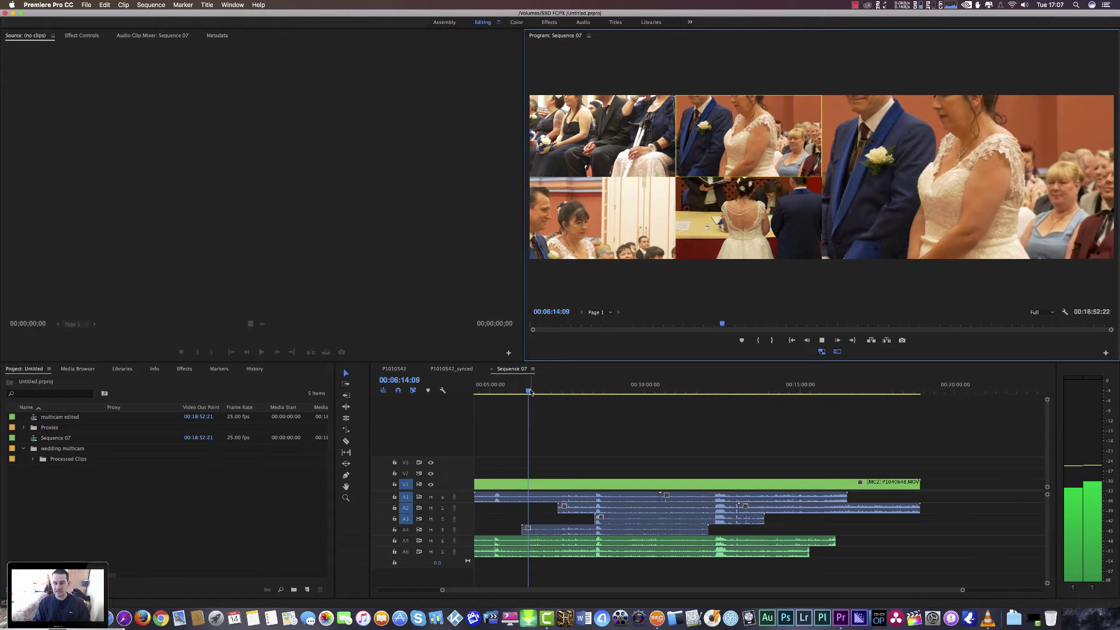
{"action": "key", "text": "space"}
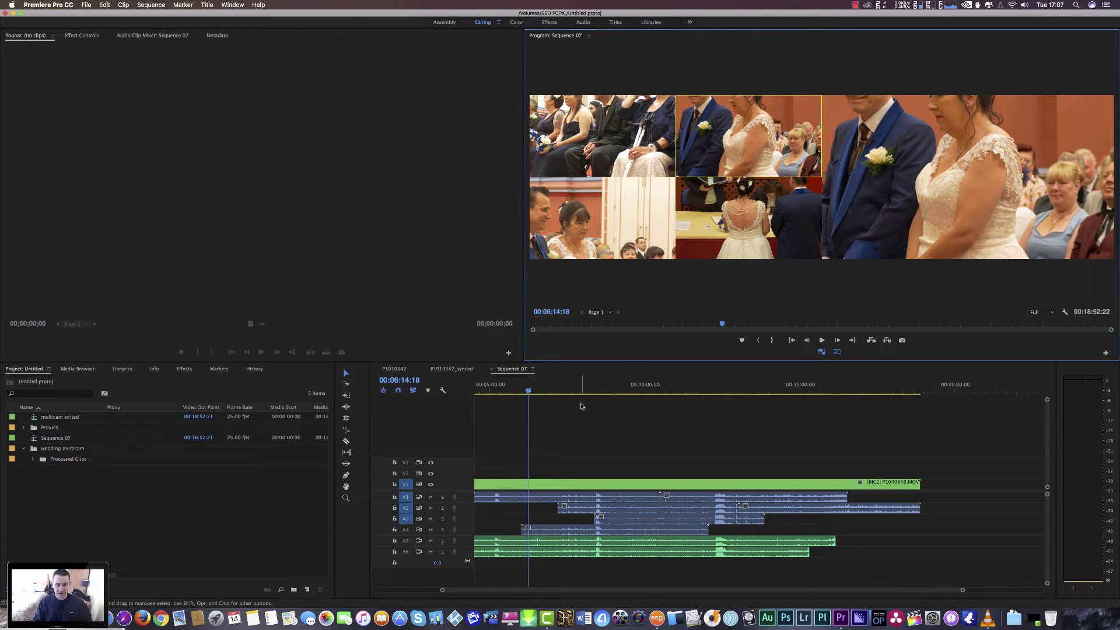
Scrub back to the earlier ceremony and review playback, stopping at 00:04:54:08.
{"action": "left_click_drag", "start_coordinate": [528, 389], "coordinate": [449, 400]}
{"action": "left_click_drag", "start_coordinate": [479, 391], "coordinate": [617, 408]}
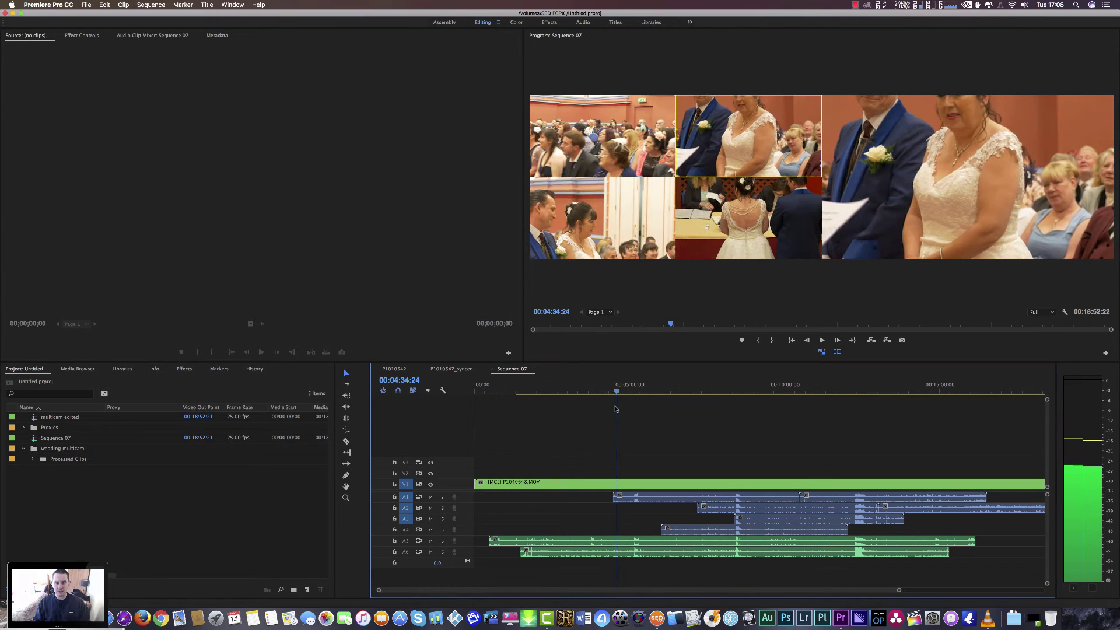
{"action": "key", "text": "space"}
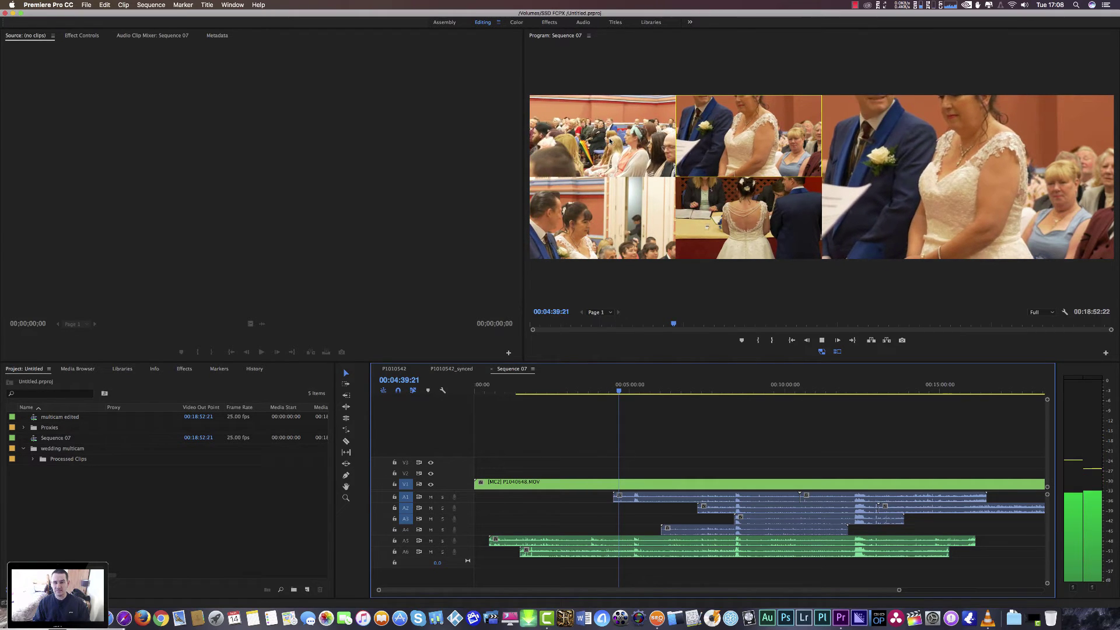
{"action": "left_click", "coordinate": [822, 340]}
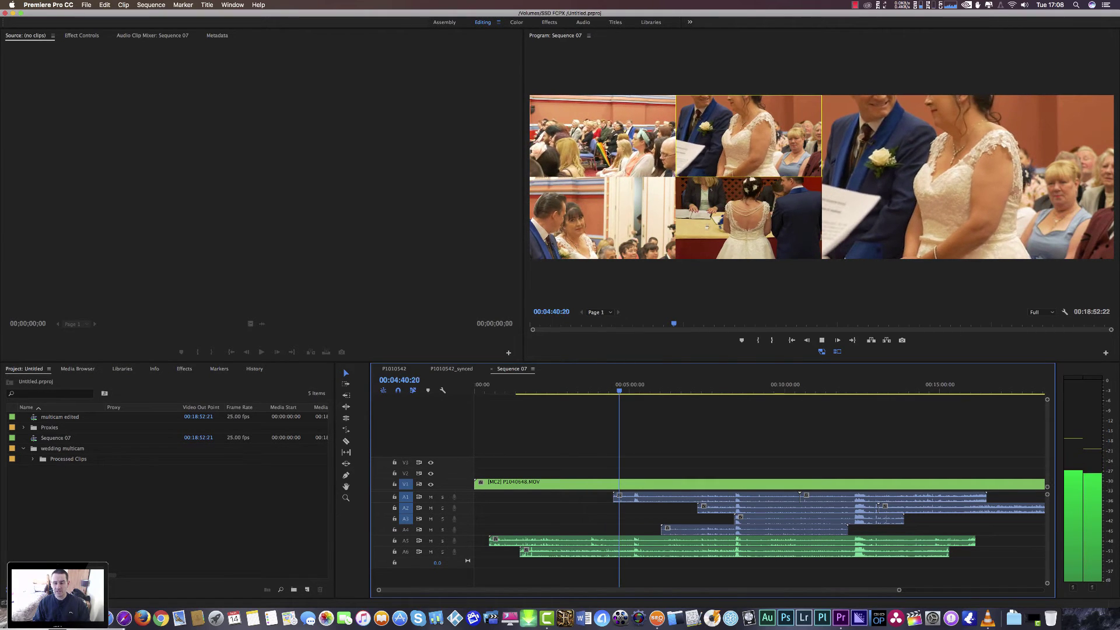
{"action": "left_click", "coordinate": [824, 351]}
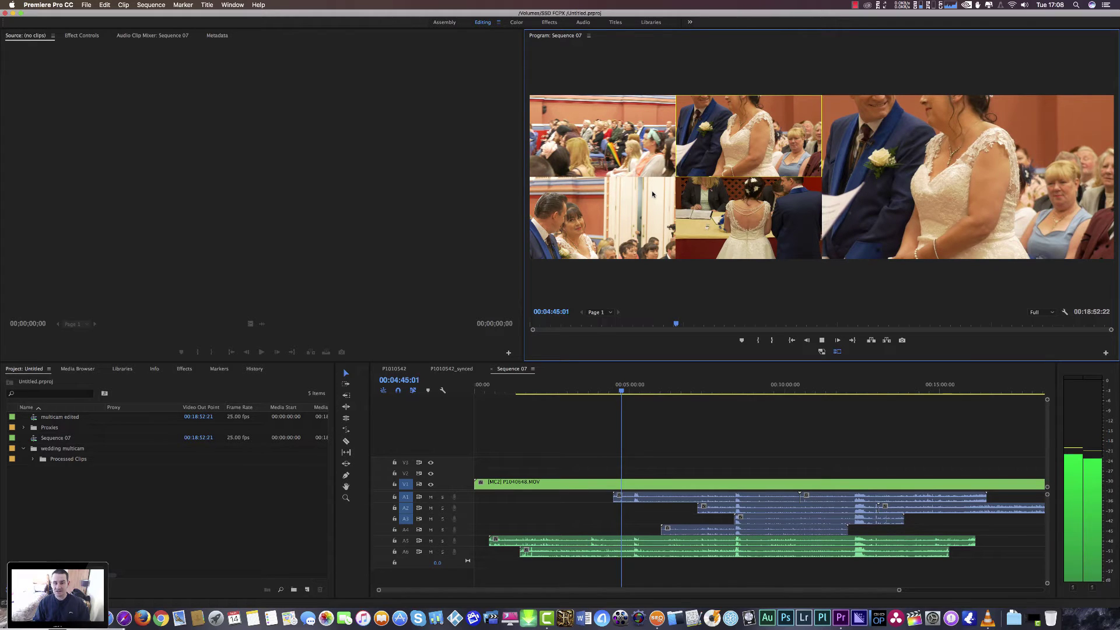
{"action": "key", "text": "space"}
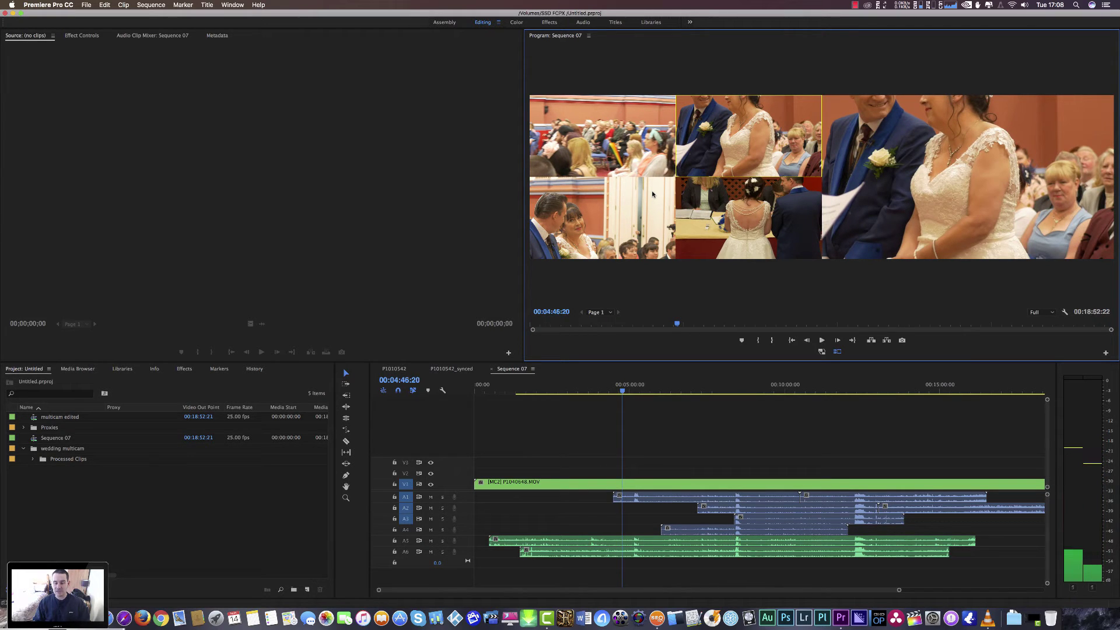
{"action": "left_click", "coordinate": [818, 339]}
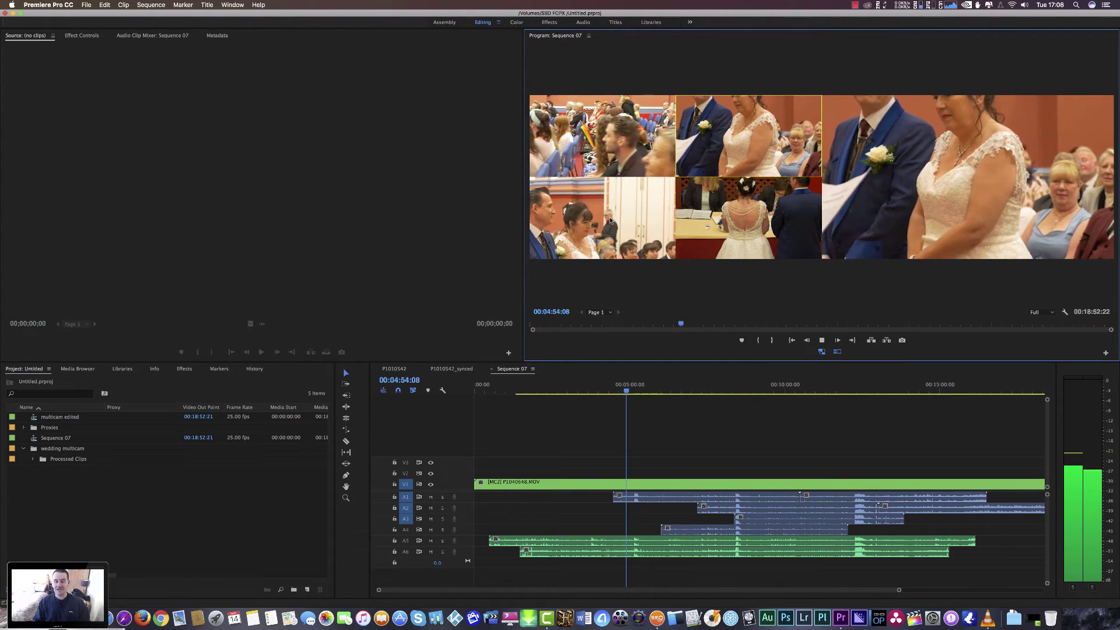
{"action": "key", "text": "space"}
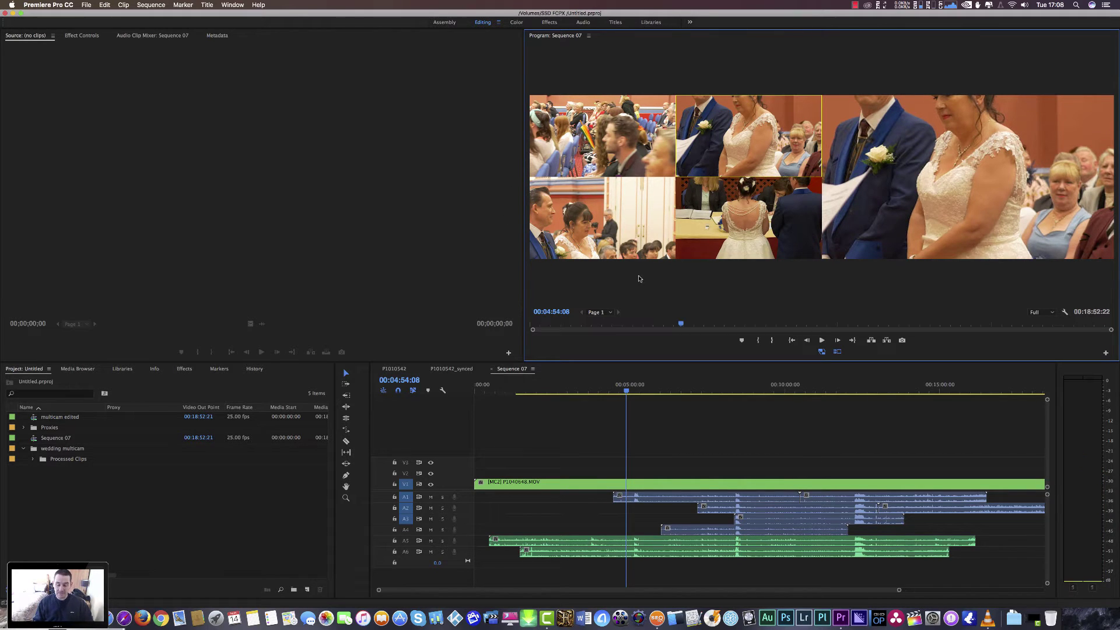
Select the V1 multicam clip and cut to camera 4 (P1060434.MP4) at 00:01:32:05.
{"action": "left_click", "coordinate": [569, 482]}
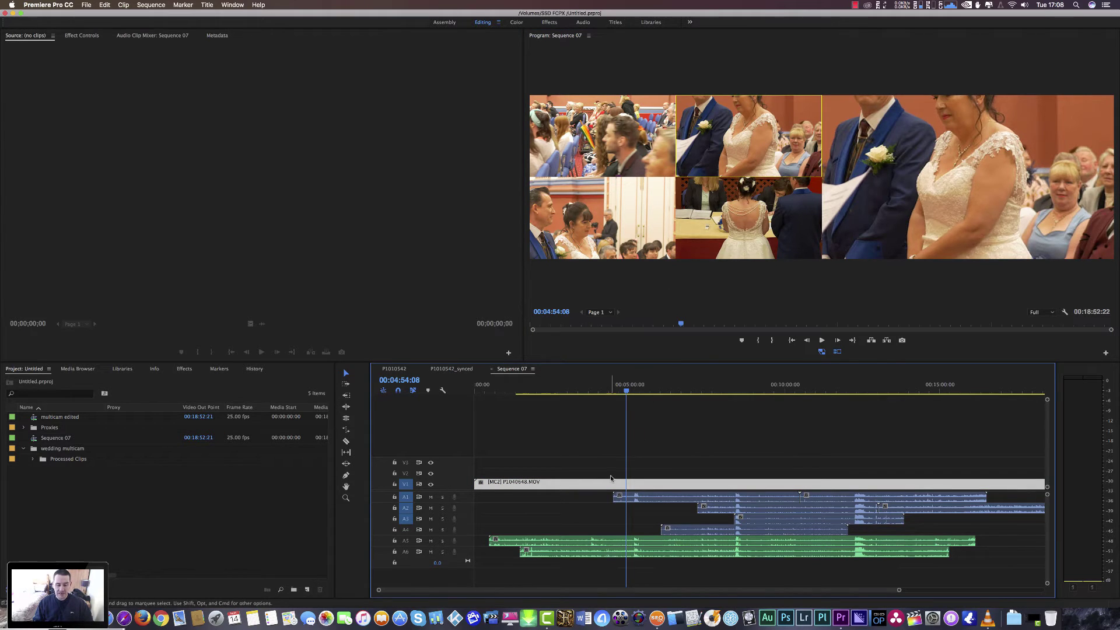
{"action": "left_click_drag", "start_coordinate": [611, 389], "coordinate": [518, 396]}
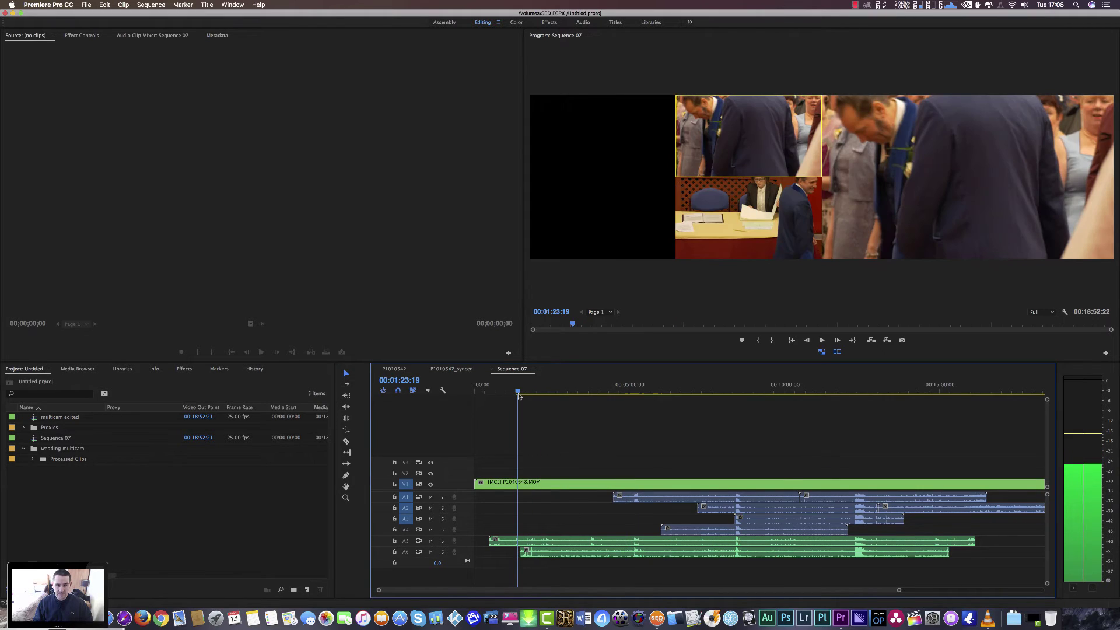
{"action": "left_click", "coordinate": [541, 481]}
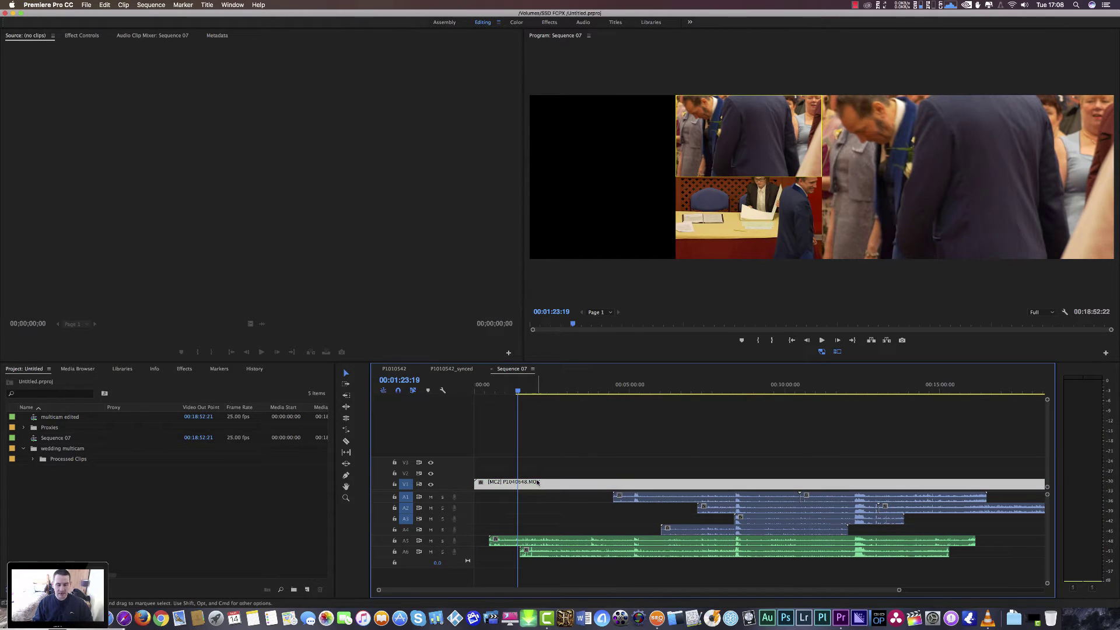
{"action": "left_click", "coordinate": [521, 391]}
{"action": "key", "text": "space"}
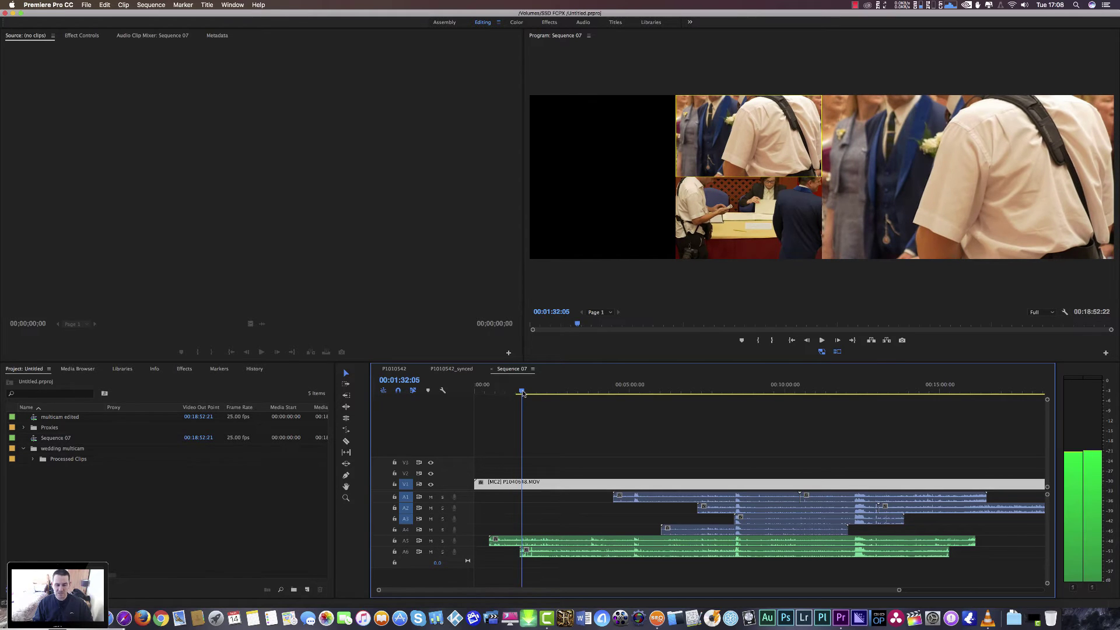
{"action": "left_click", "coordinate": [729, 222]}
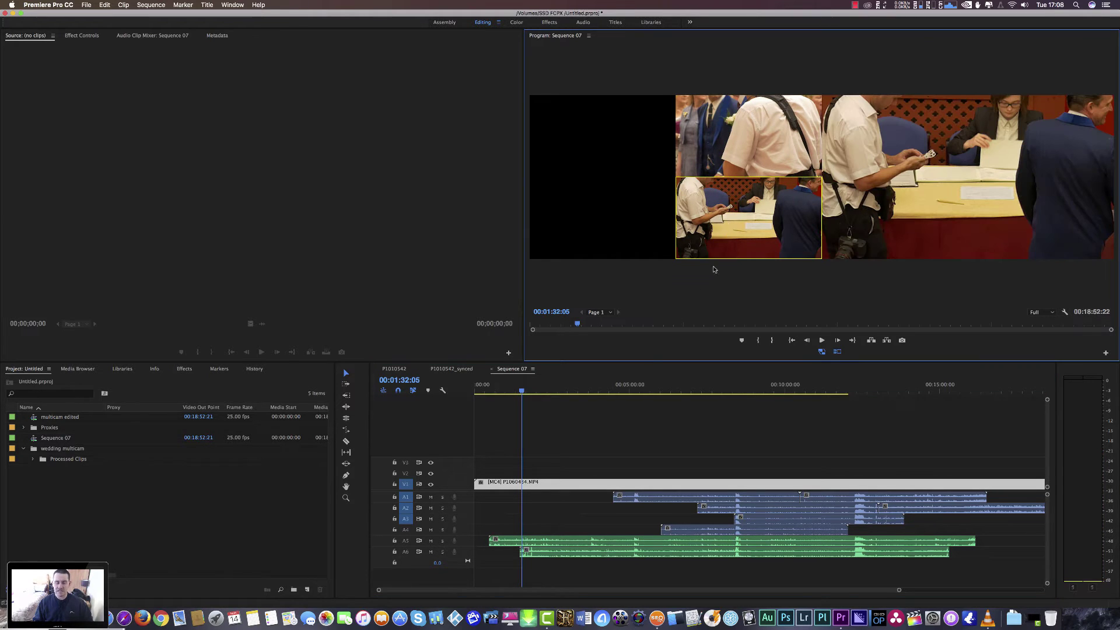
Set the multicam clip's Scale to 50 in Effect Controls and widen the Program monitor.
{"action": "left_click", "coordinate": [81, 35]}
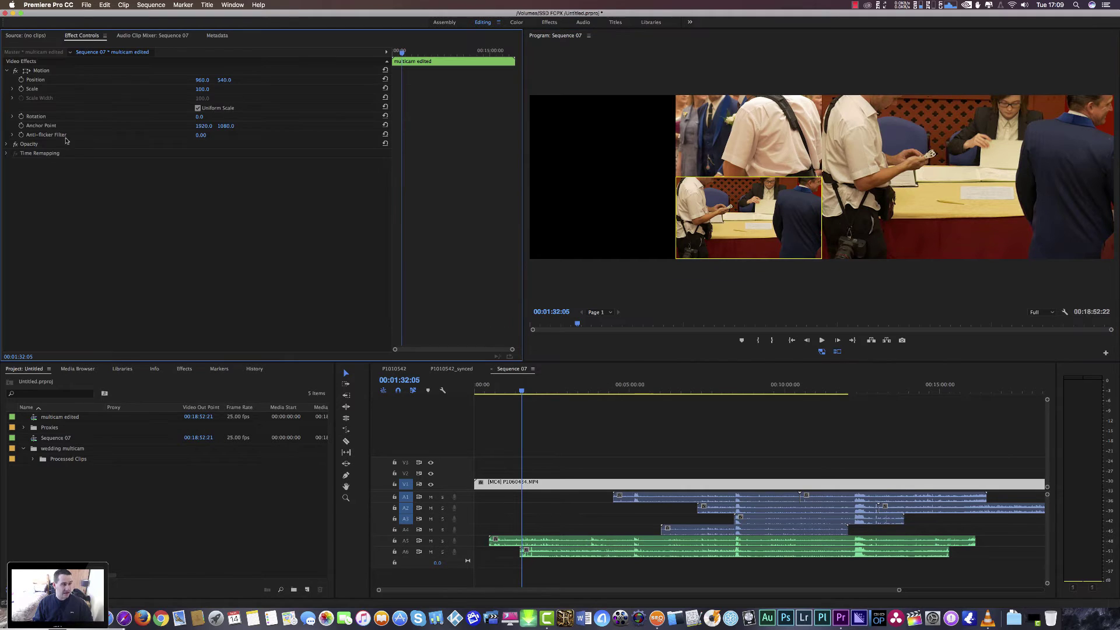
{"action": "left_click", "coordinate": [202, 89]}
{"action": "type", "text": "50"}
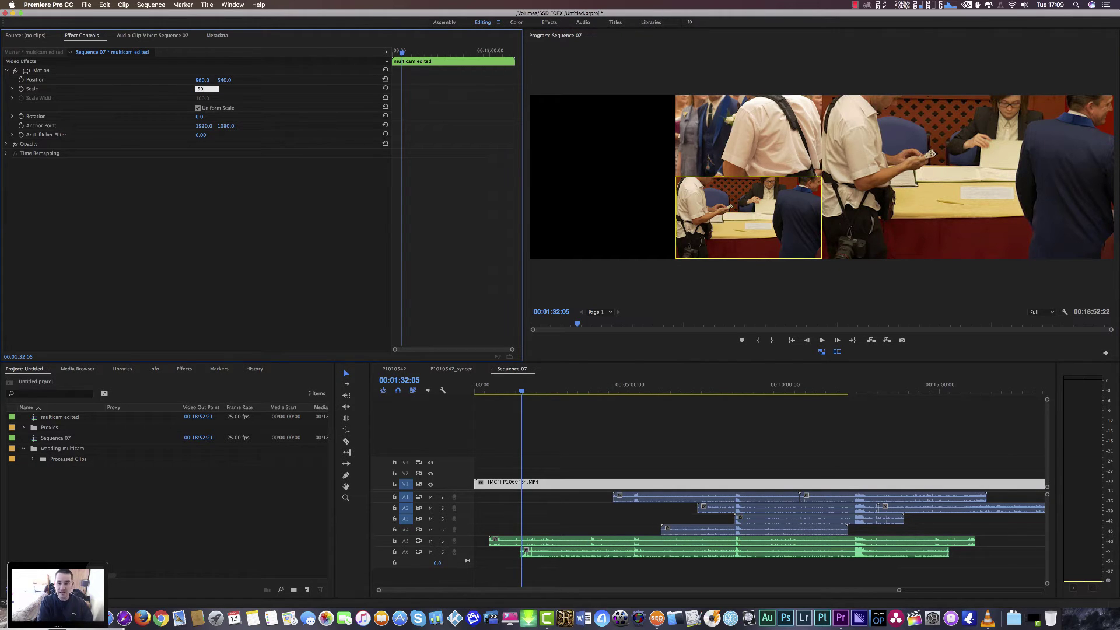
{"action": "key", "text": "Return"}
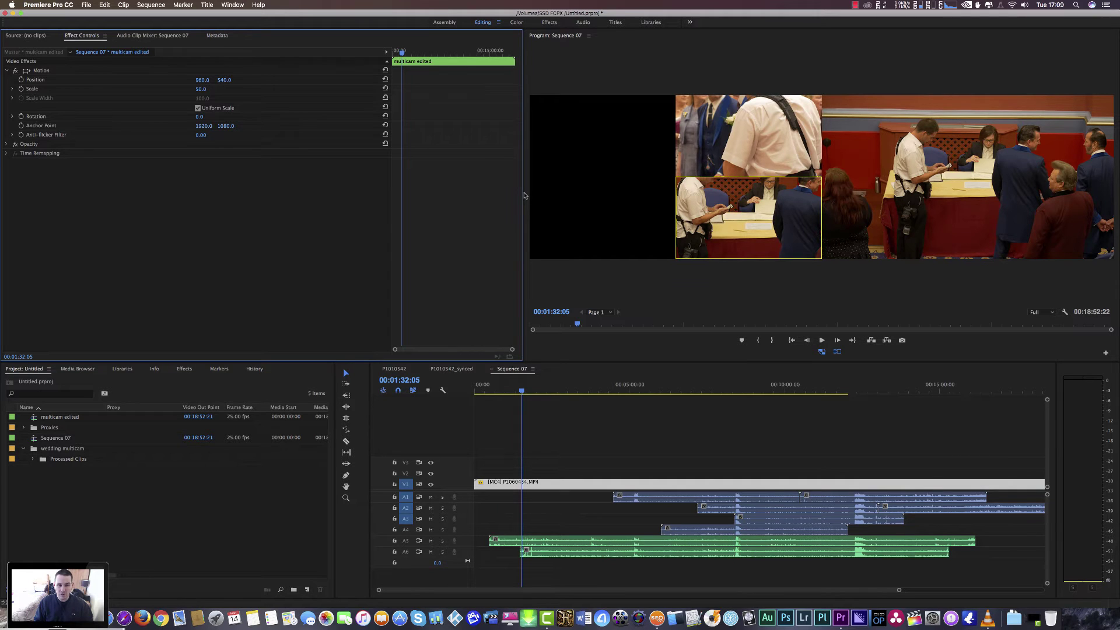
{"action": "left_click_drag", "start_coordinate": [523, 196], "coordinate": [235, 203]}
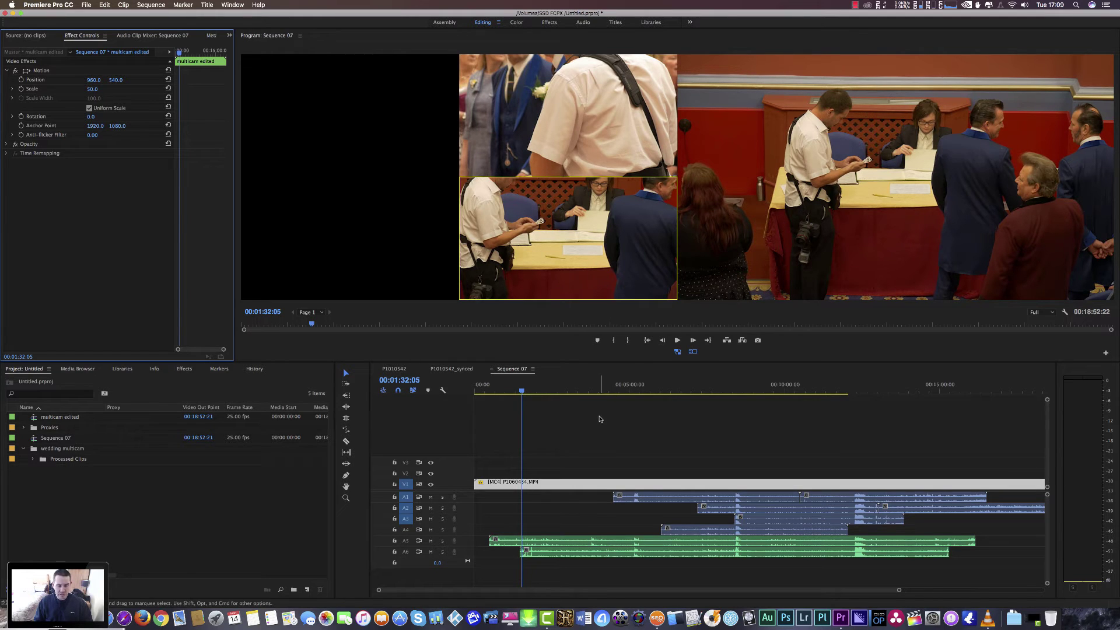
Cut to camera 2 at 00:01:32:05, reset Scale, then set it back to 50.
{"action": "left_click", "coordinate": [543, 144]}
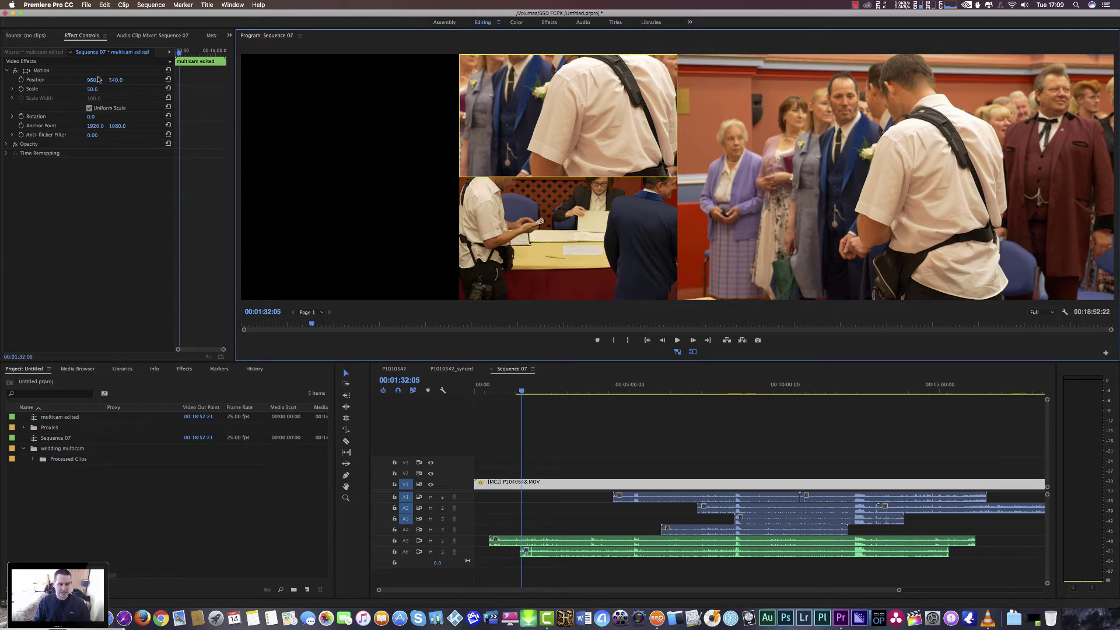
{"action": "left_click", "coordinate": [168, 89]}
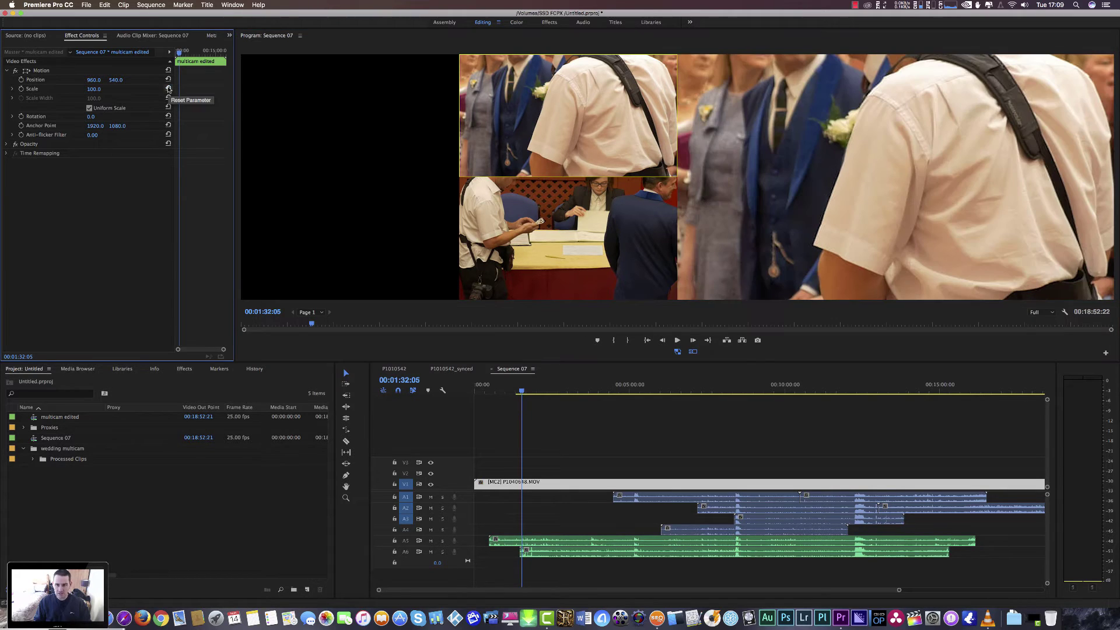
{"action": "left_click", "coordinate": [96, 88]}
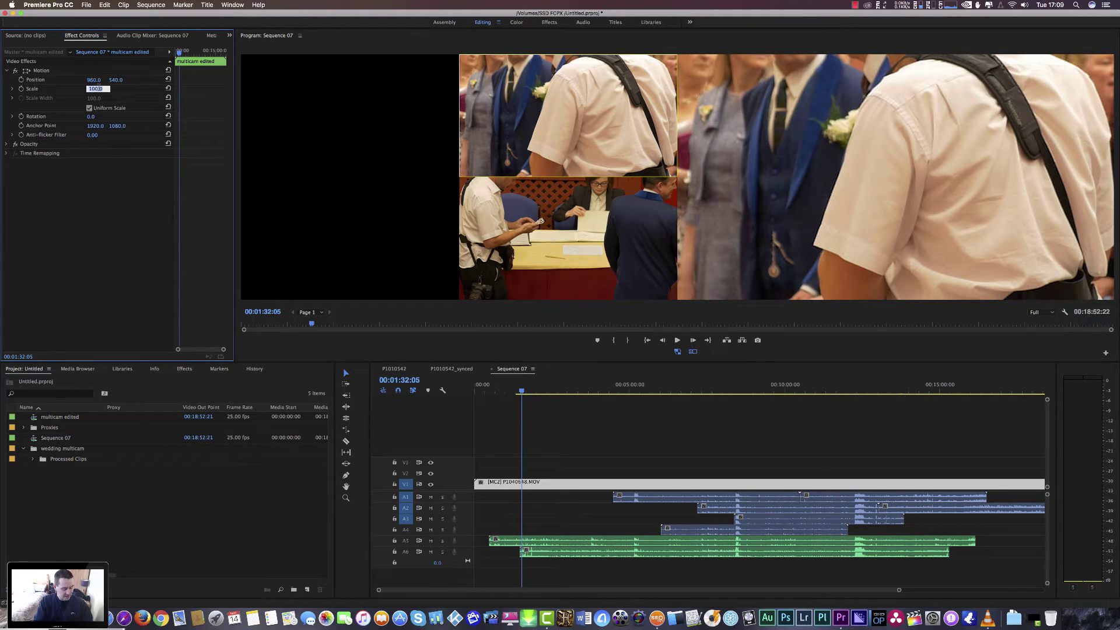
{"action": "type", "text": "50"}
{"action": "key", "text": "Return"}
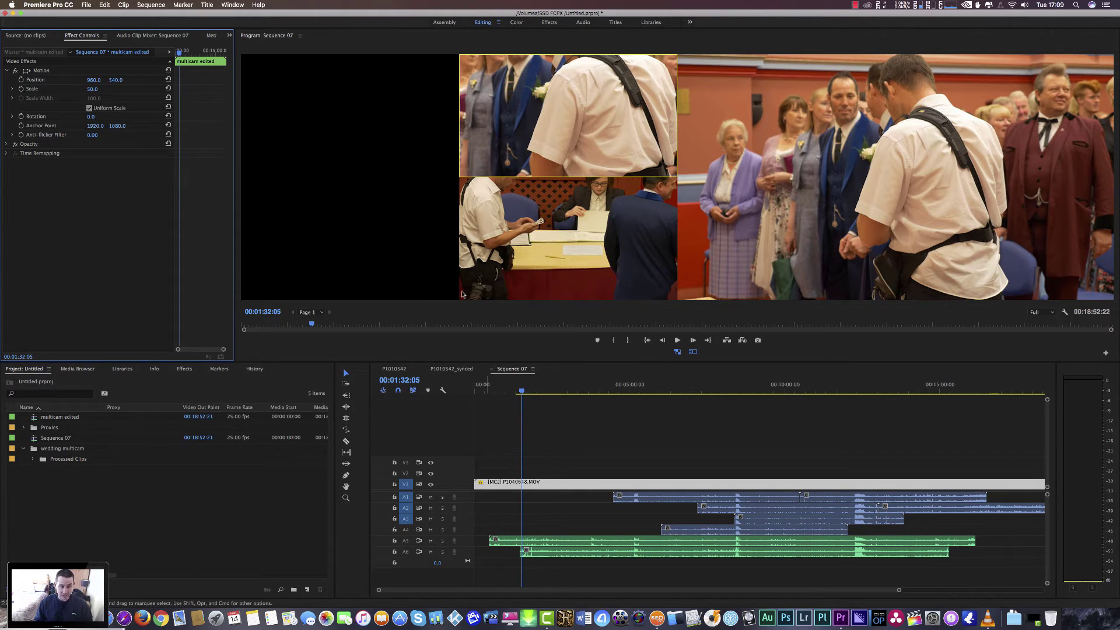
Cut to the wide camera 4 angle further in and review playback up to 02:17:10.
{"action": "left_click_drag", "start_coordinate": [522, 392], "coordinate": [538, 408]}
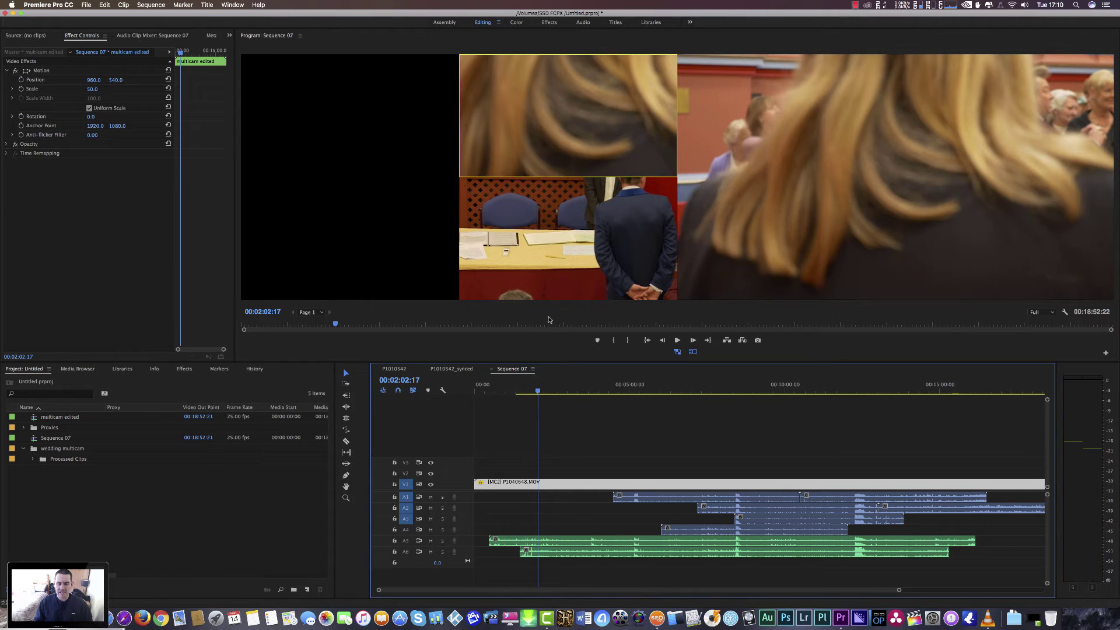
{"action": "left_click", "coordinate": [531, 278]}
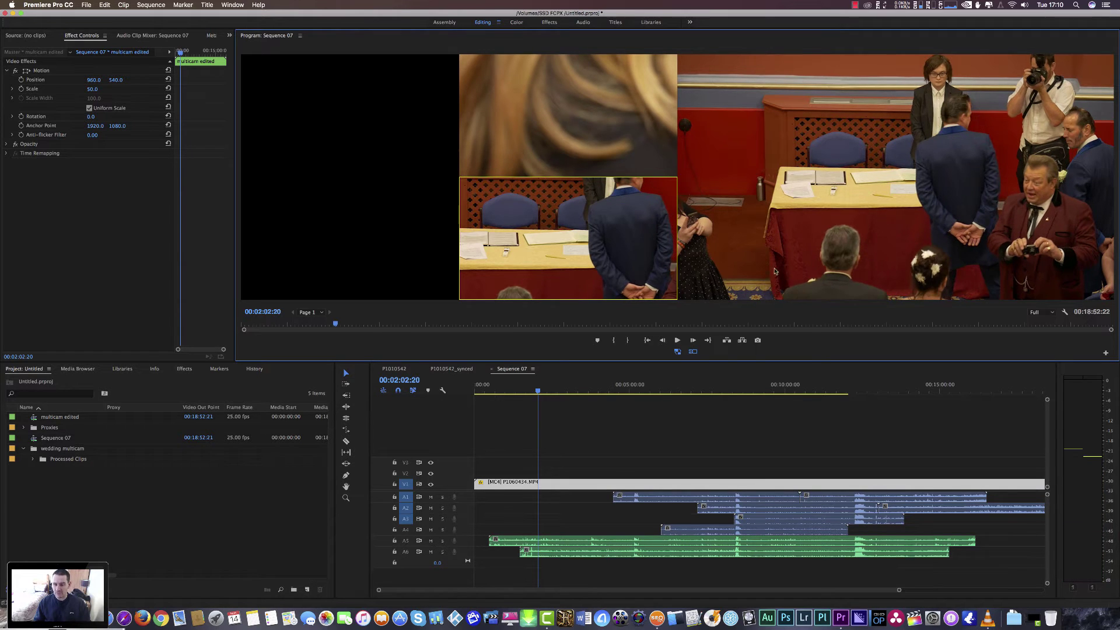
{"action": "key", "text": "space"}
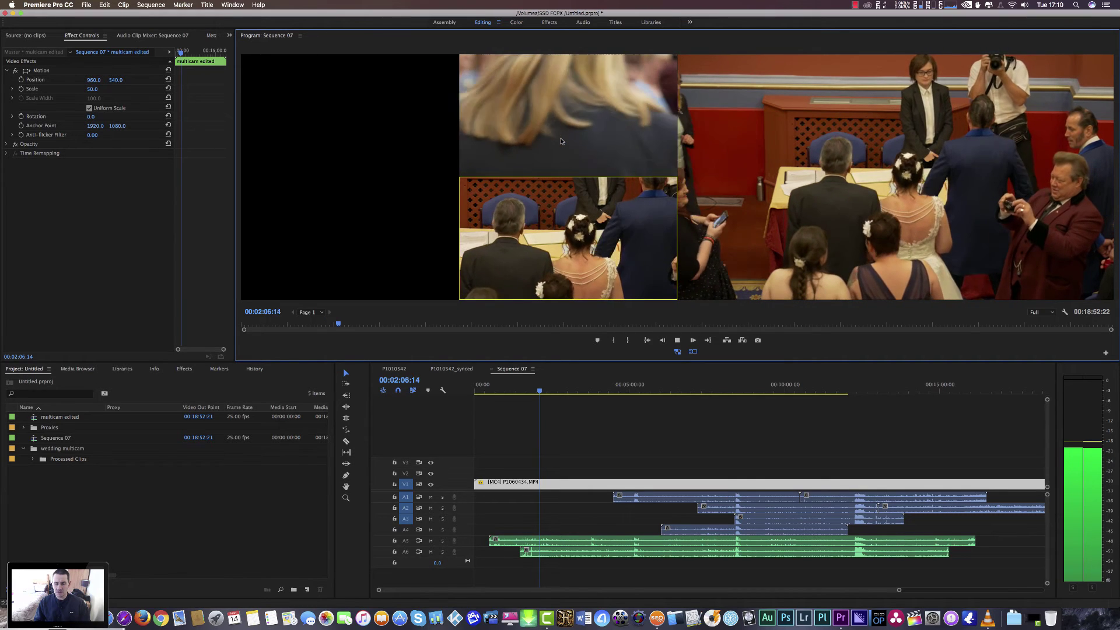
{"action": "key", "text": "space"}
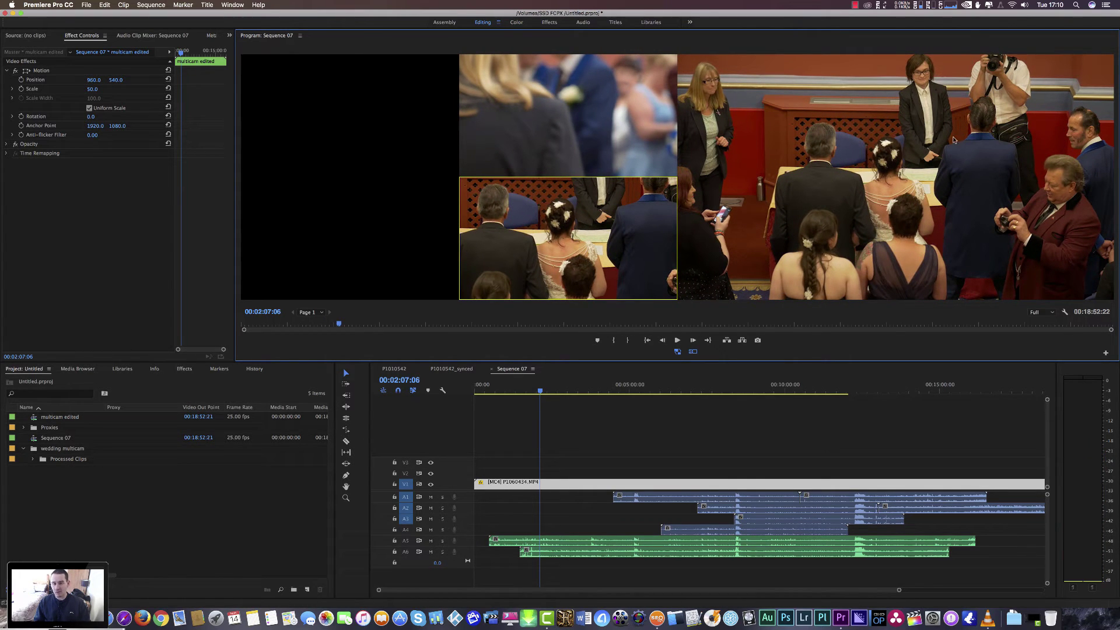
{"action": "key", "text": "space"}
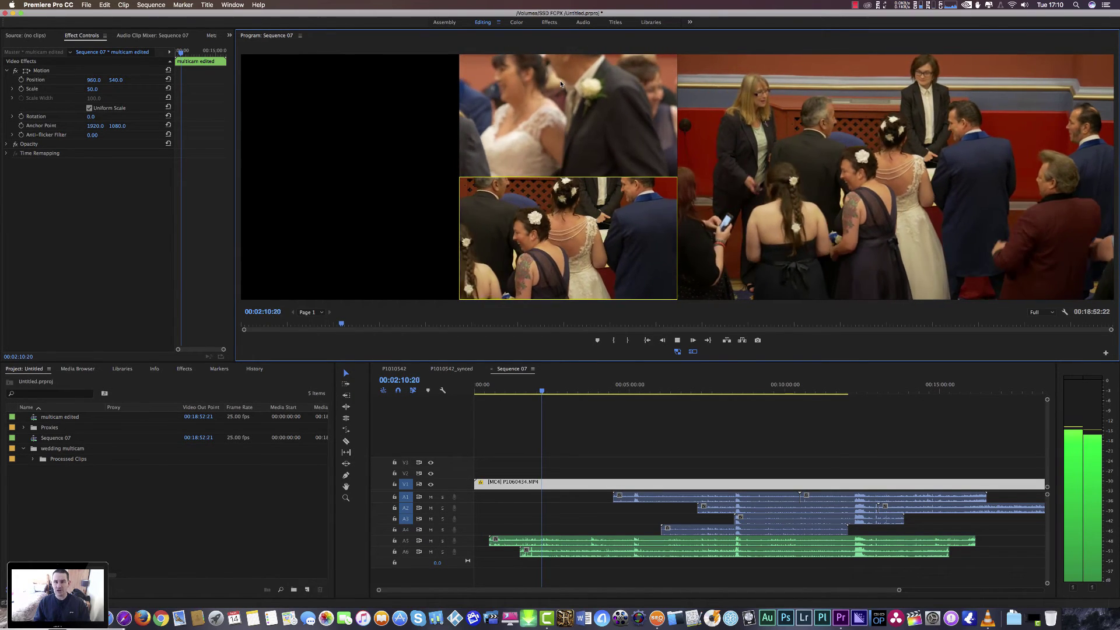
{"action": "key", "text": "XF86AudioLowerVolume"}
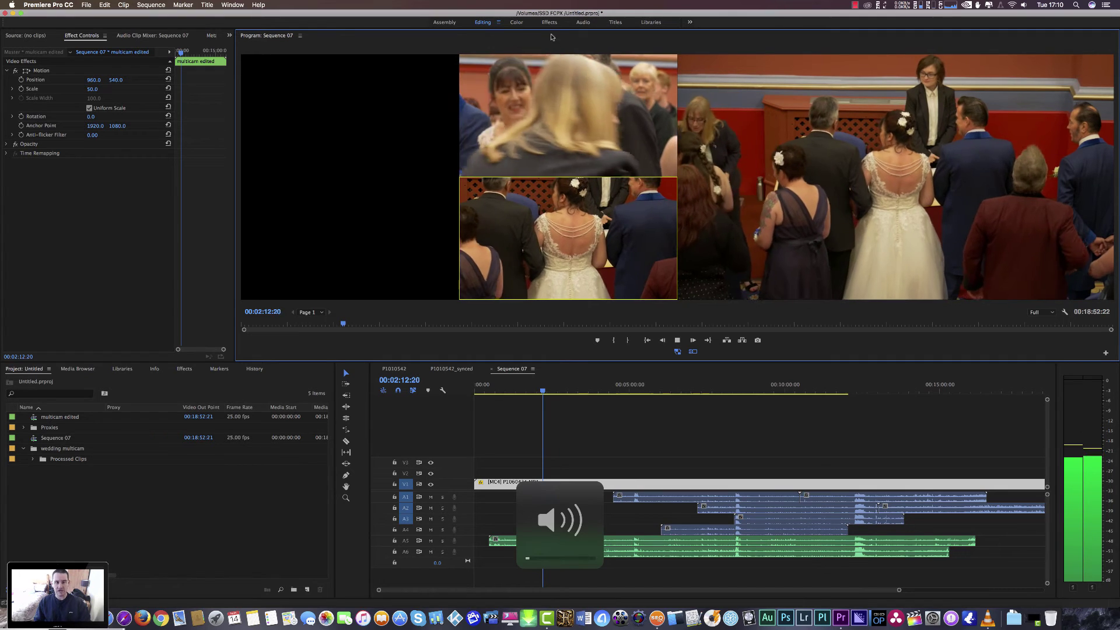
{"action": "key", "text": "space"}
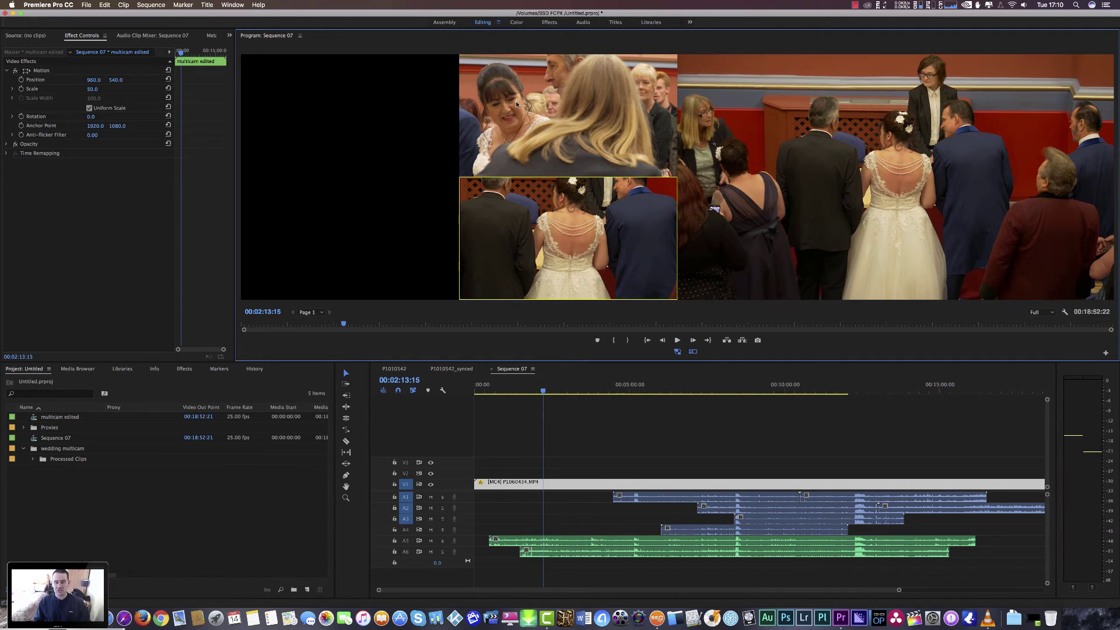
{"action": "key", "text": "space"}
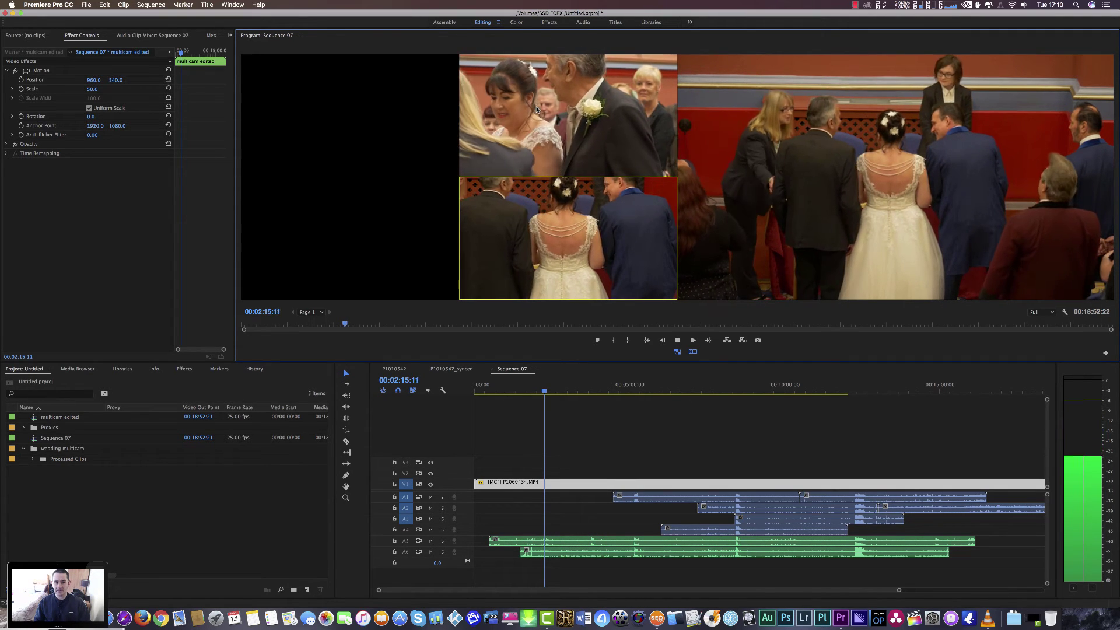
{"action": "key", "text": "space"}
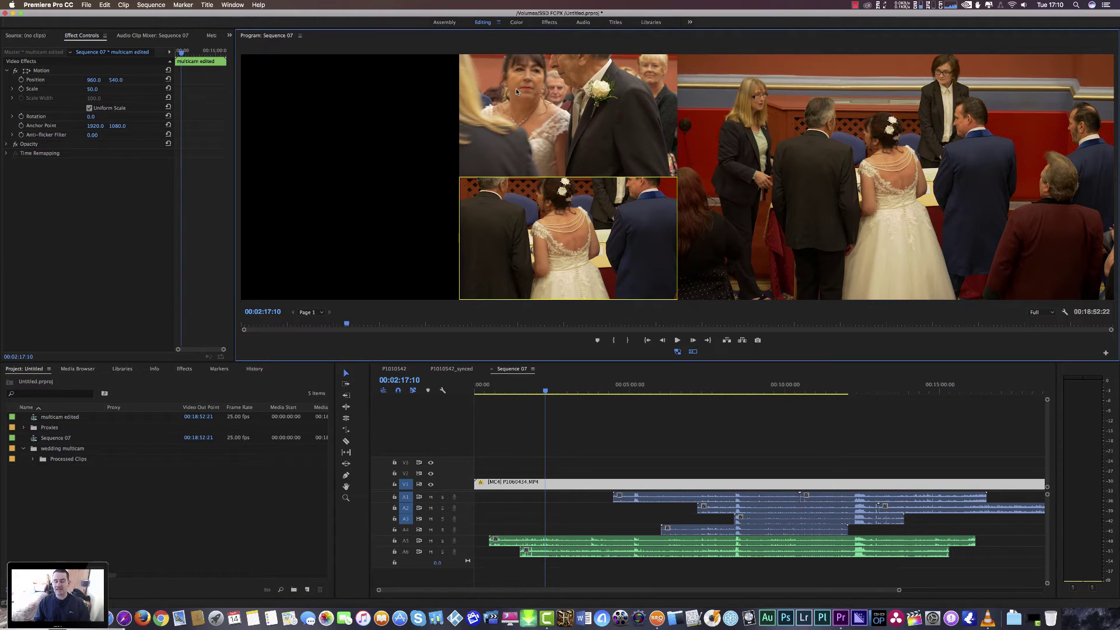
Cut to camera 2 at 02:17:10, then back to camera 4, stopping at 02:25:13.
{"action": "left_click", "coordinate": [516, 89]}
{"action": "key", "text": "space"}
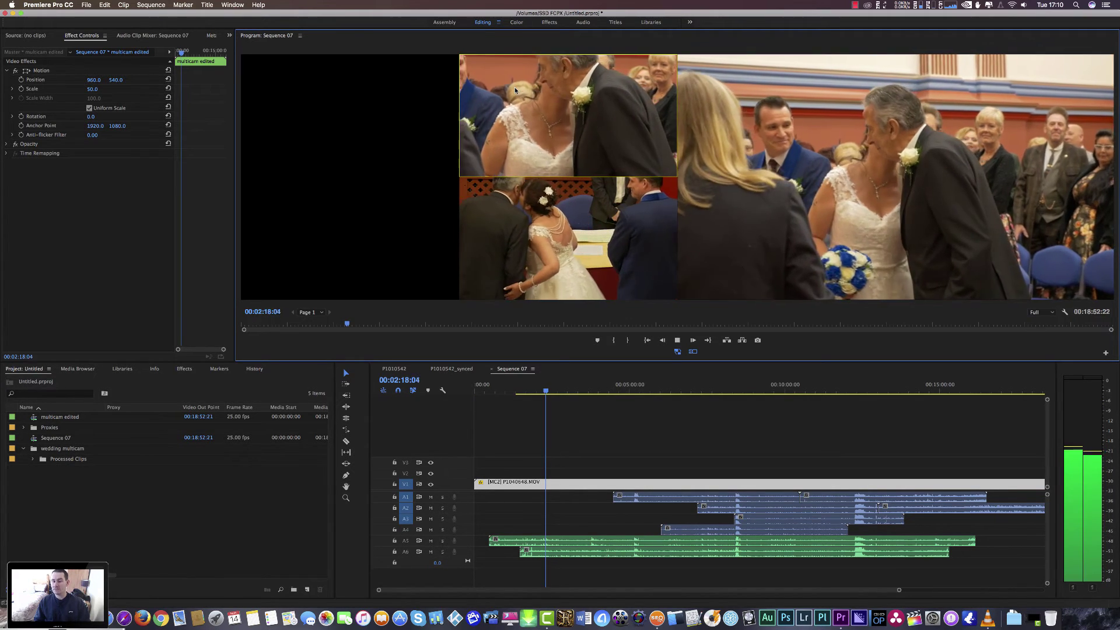
{"action": "left_click", "coordinate": [565, 225]}
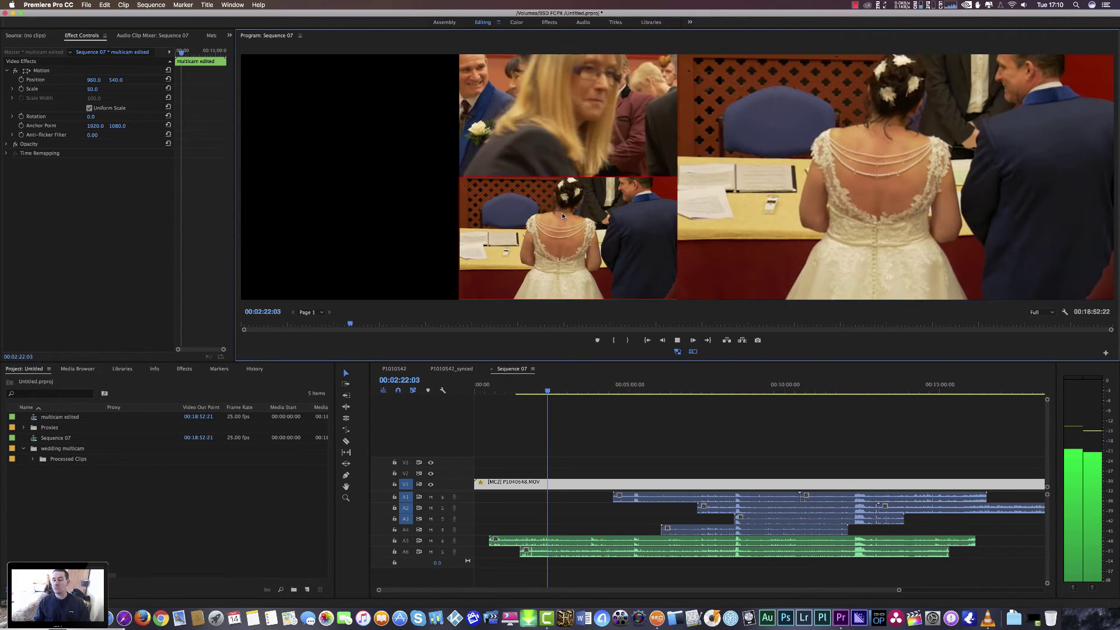
{"action": "key", "text": "space"}
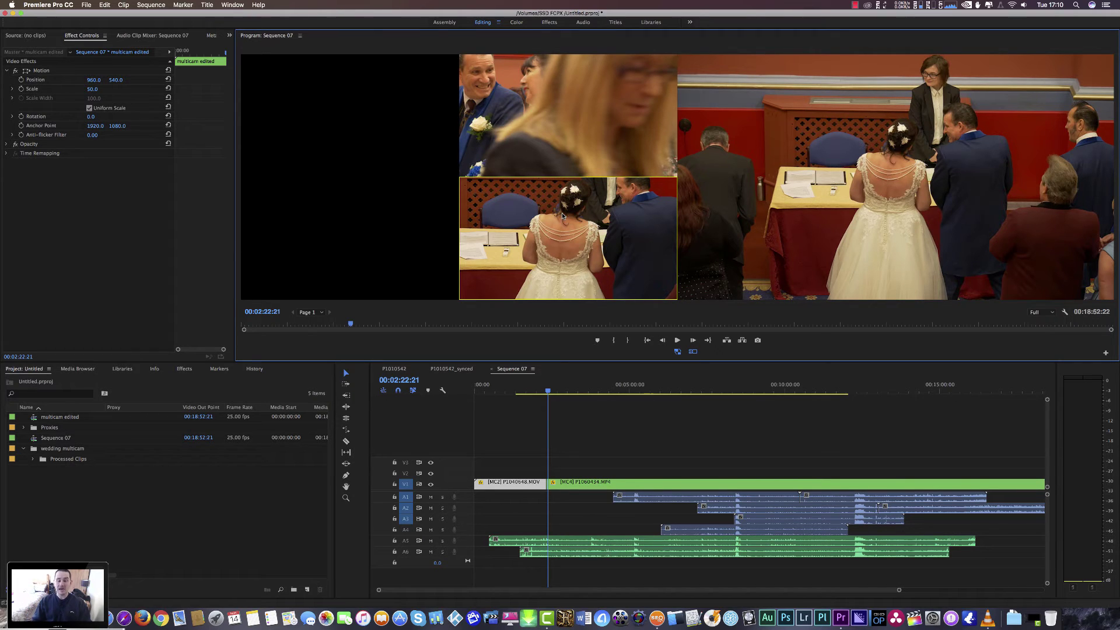
{"action": "key", "text": "space"}
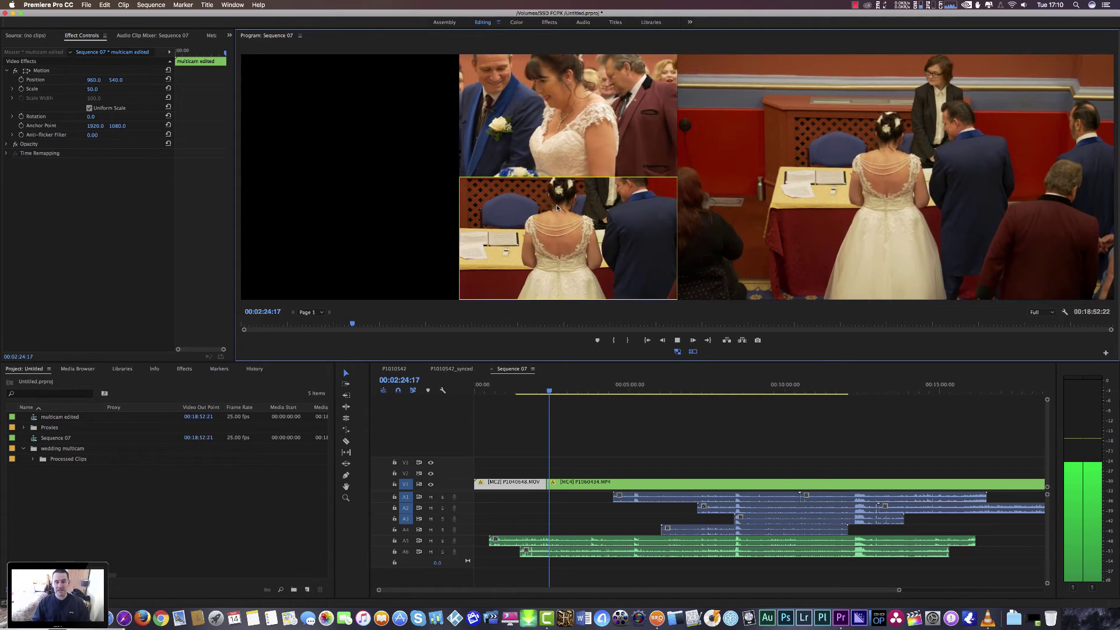
{"action": "key", "text": "space"}
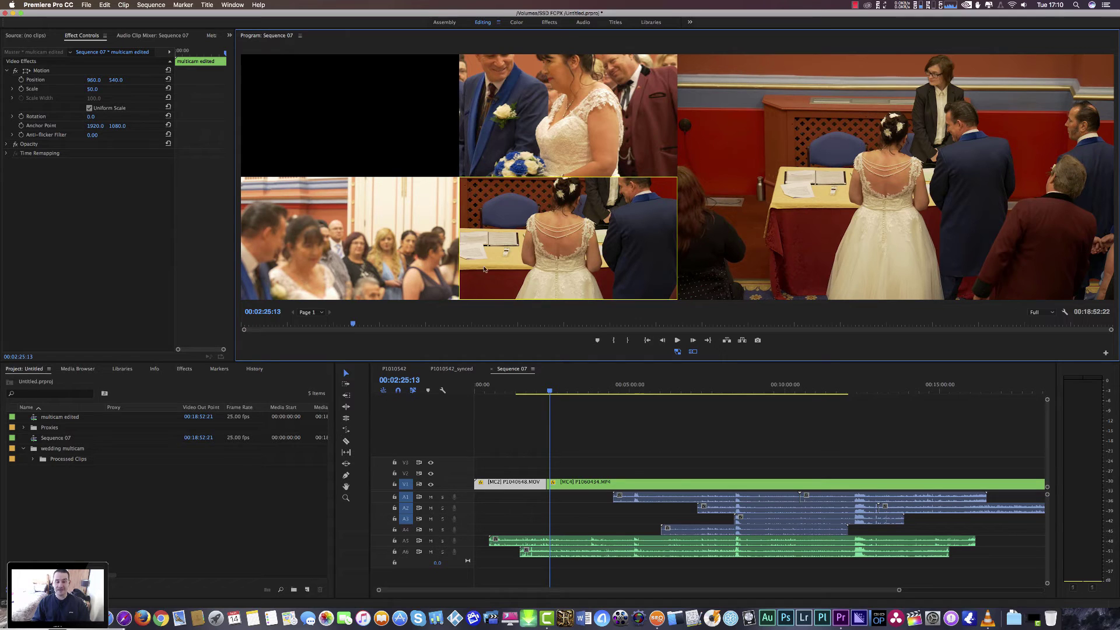
Cut live to camera 2, then camera 3, then camera 2, stopping at 02:36:19.
{"action": "key", "text": "space"}
{"action": "key", "text": "space"}
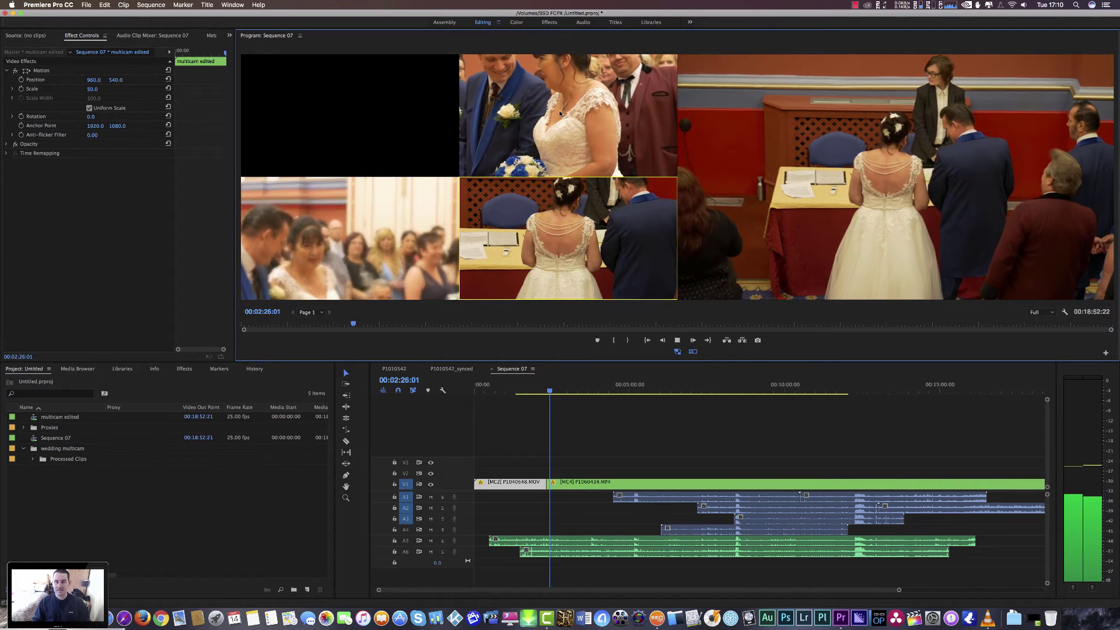
{"action": "left_click", "coordinate": [558, 112]}
{"action": "key", "text": "space"}
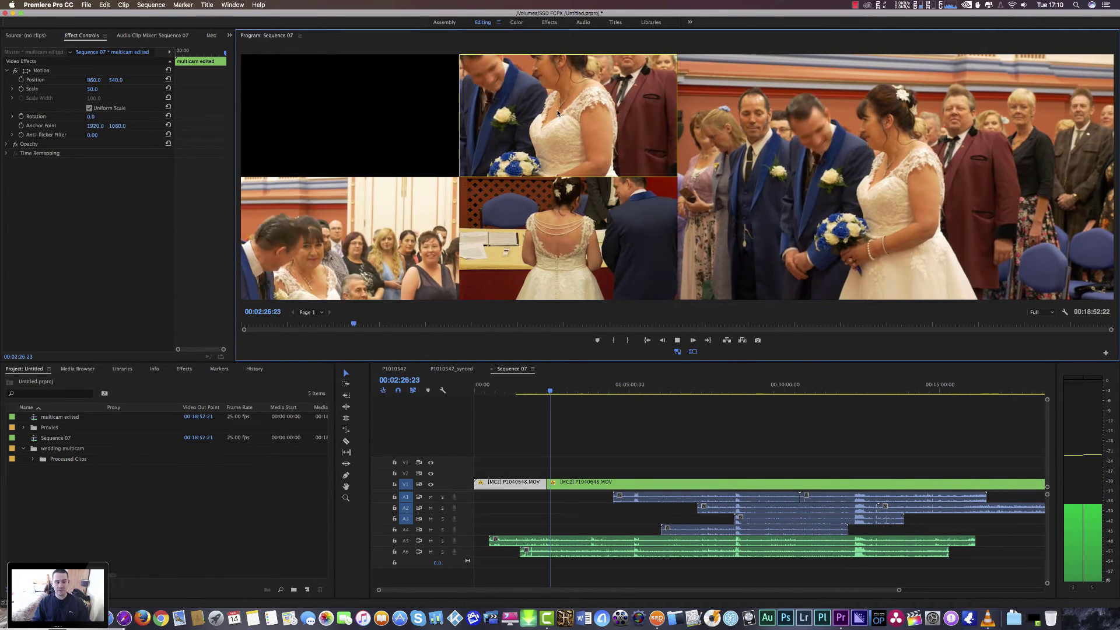
{"action": "left_click", "coordinate": [365, 228]}
{"action": "key", "text": "space"}
{"action": "key", "text": "space"}
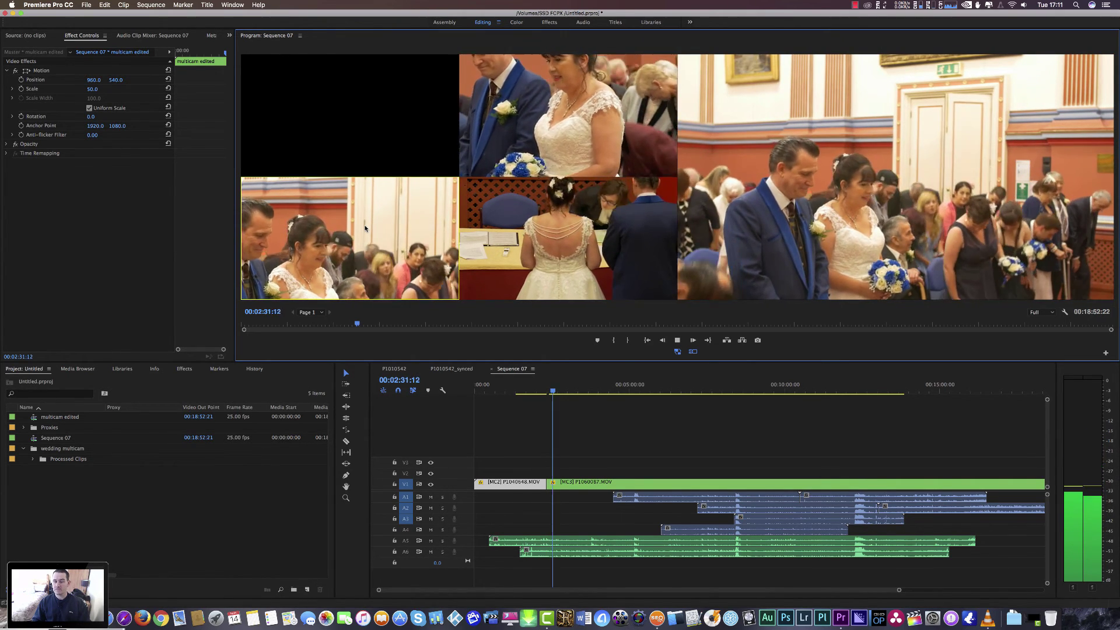
{"action": "left_click", "coordinate": [559, 104]}
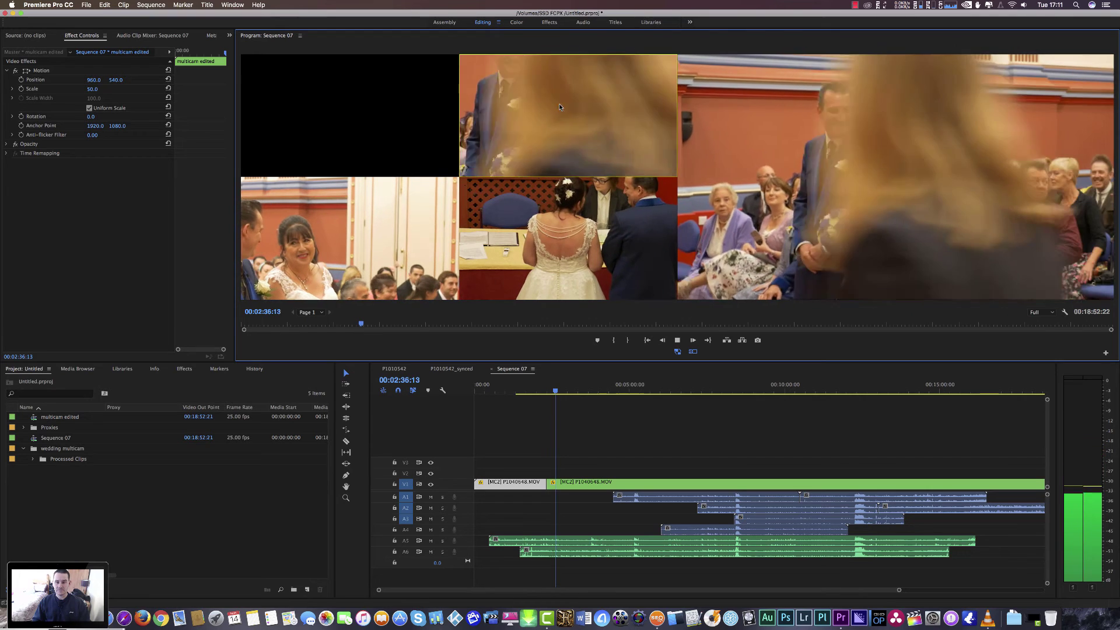
{"action": "key", "text": "space"}
Cut to camera 4, then camera 2 at 02:40:15, stopping at 02:43:06.
{"action": "key", "text": "j"}
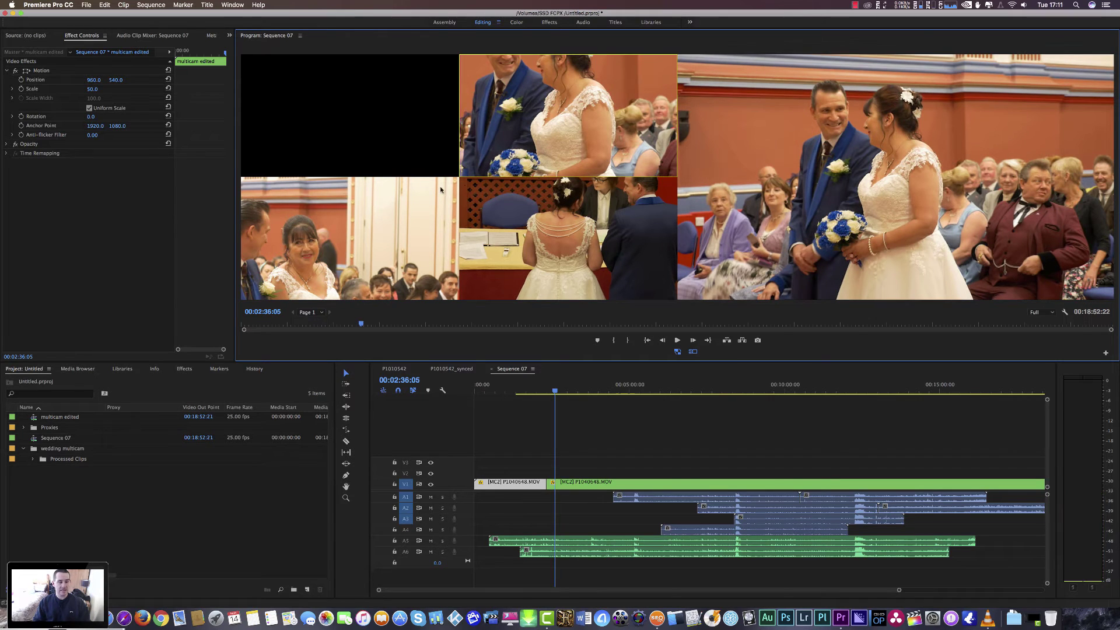
{"action": "left_click", "coordinate": [590, 246]}
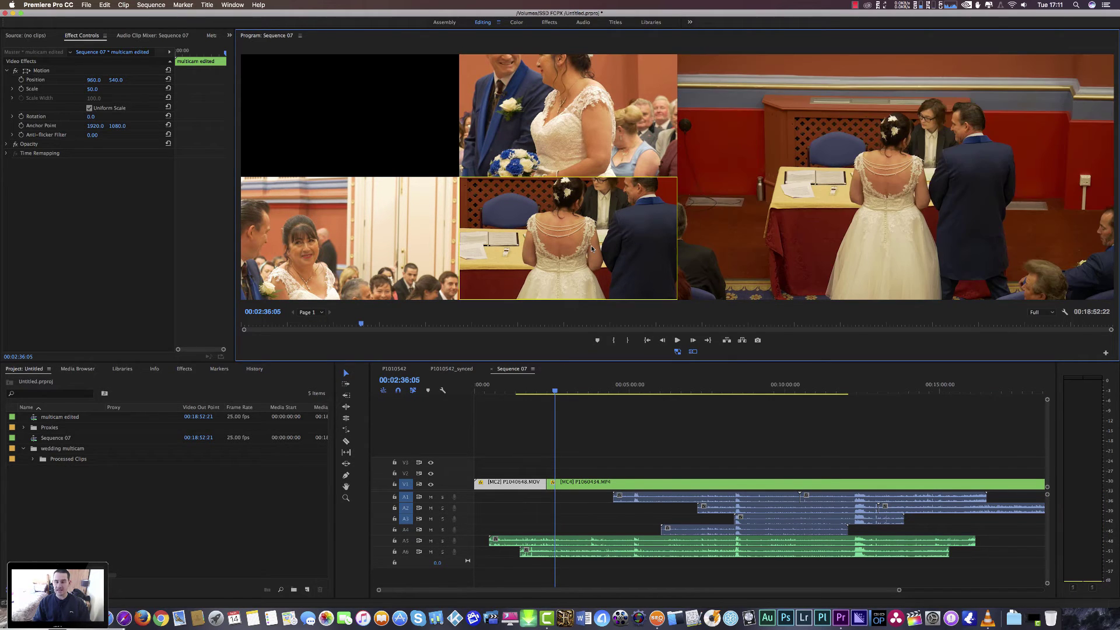
{"action": "key", "text": "space"}
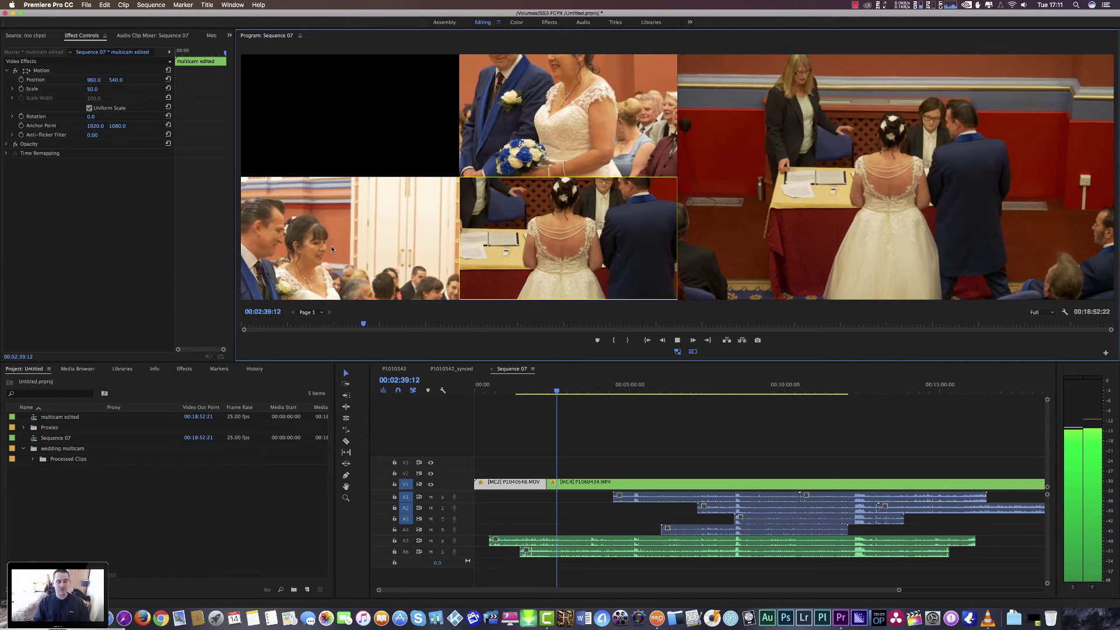
{"action": "key", "text": "space"}
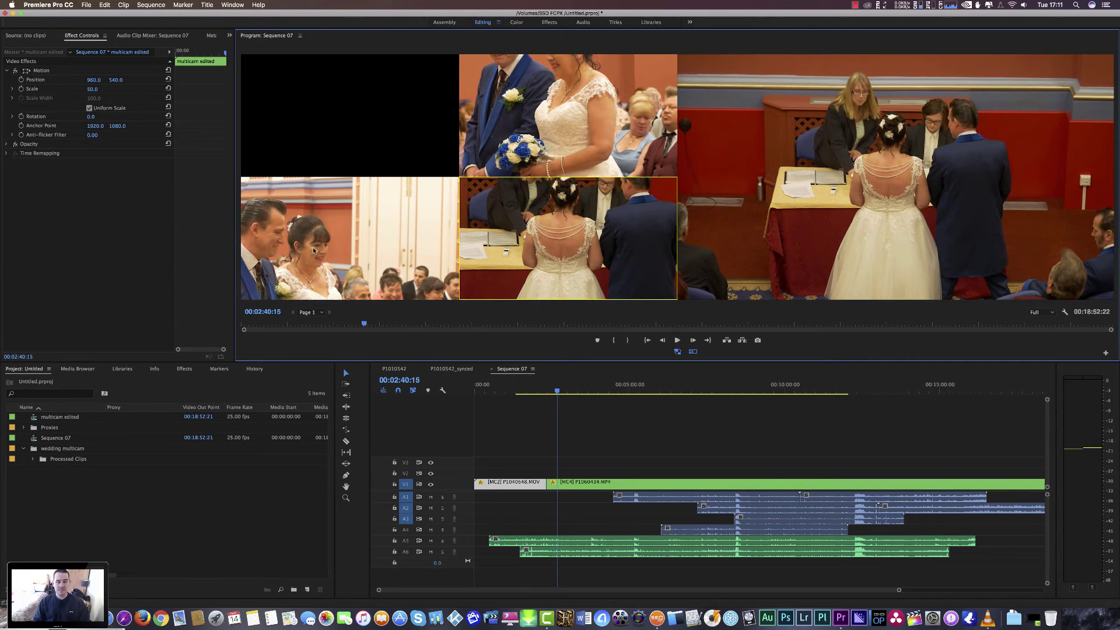
{"action": "left_click", "coordinate": [484, 107]}
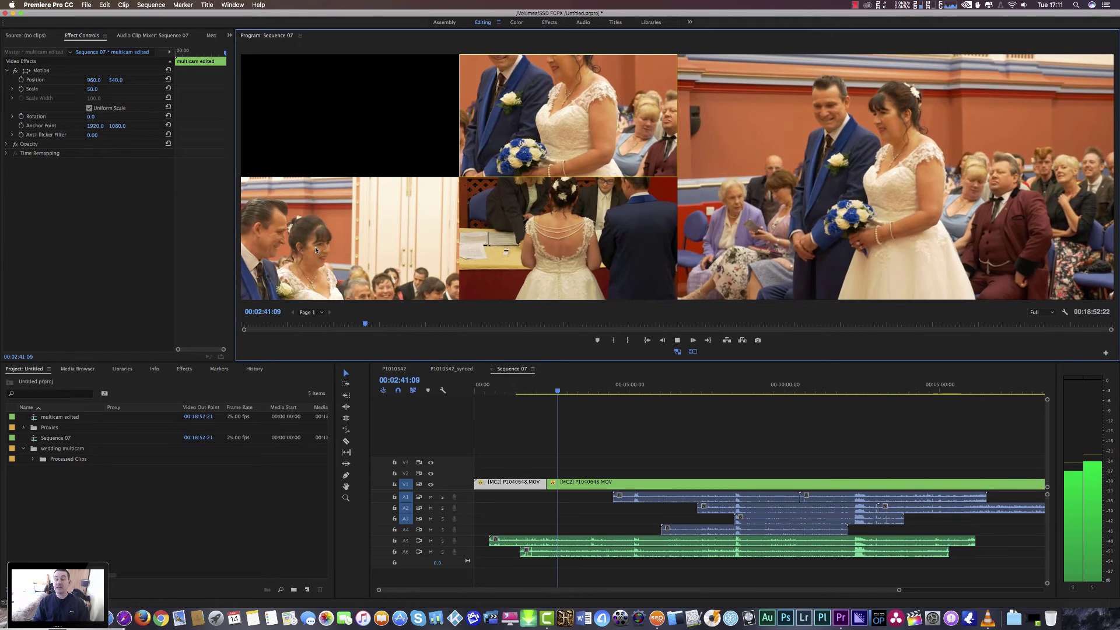
{"action": "key", "text": "space"}
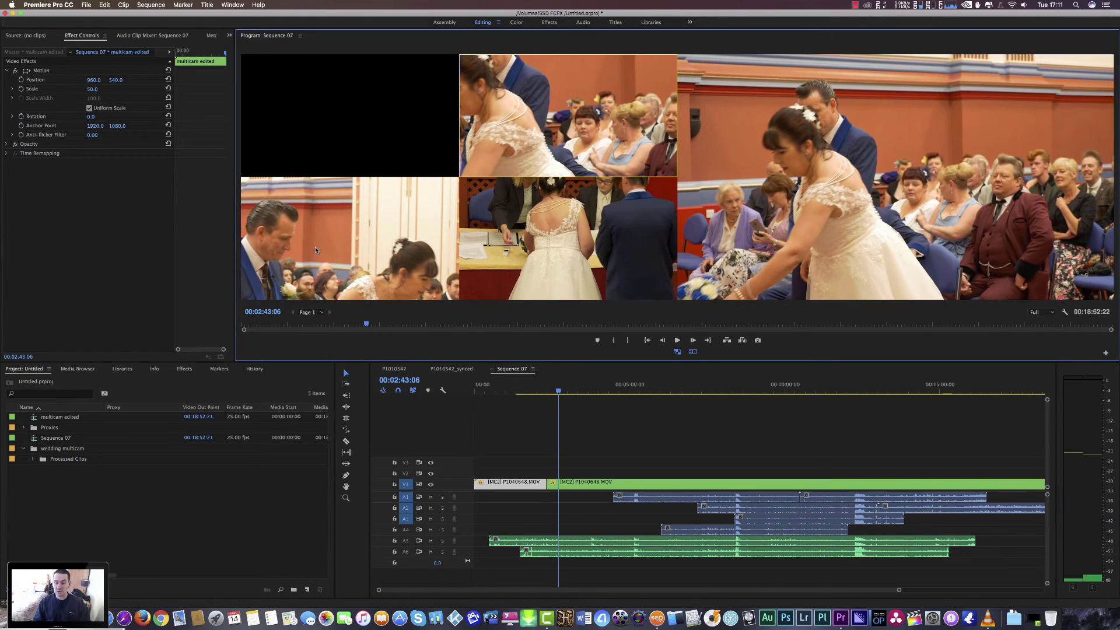
Cut to camera 4, keep playing, and finish on camera 2 near 02:49.
{"action": "left_click", "coordinate": [547, 262]}
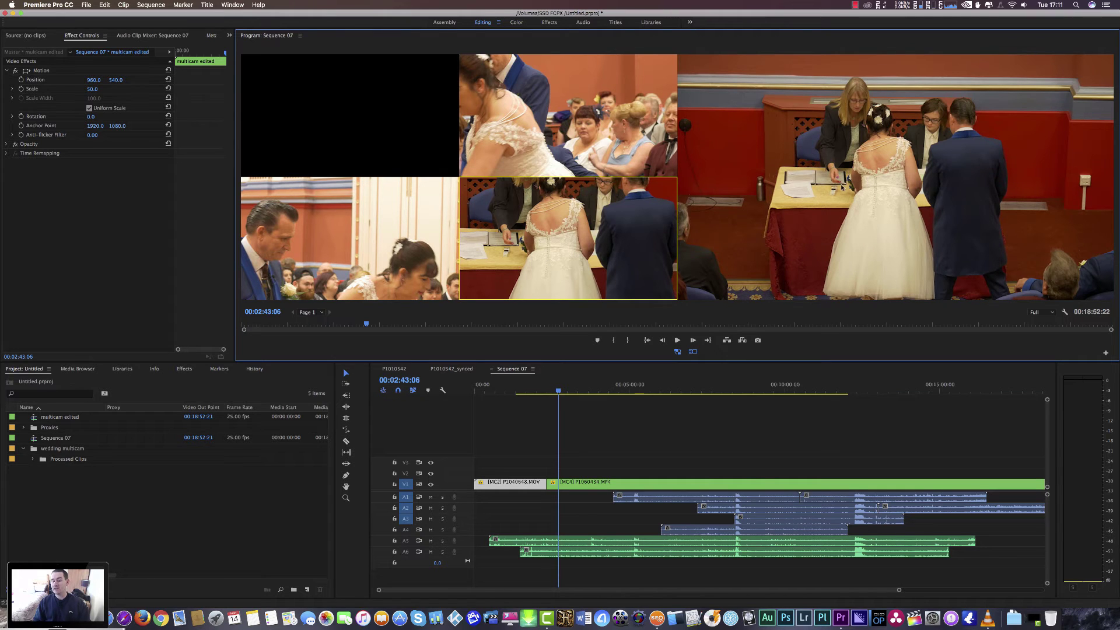
{"action": "key", "text": "space"}
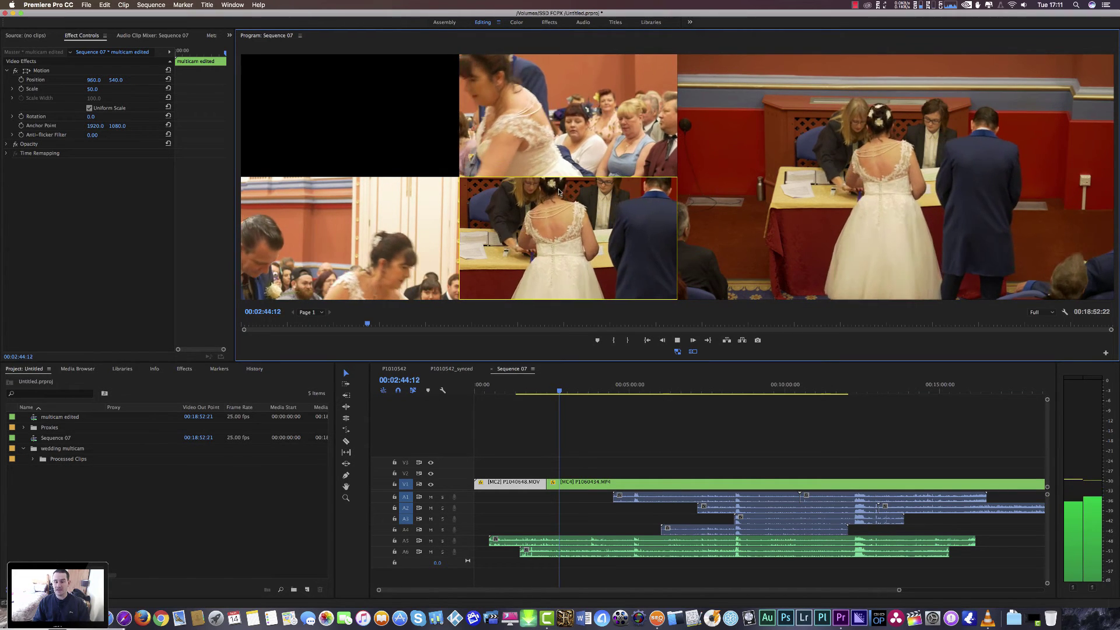
{"action": "key", "text": "space"}
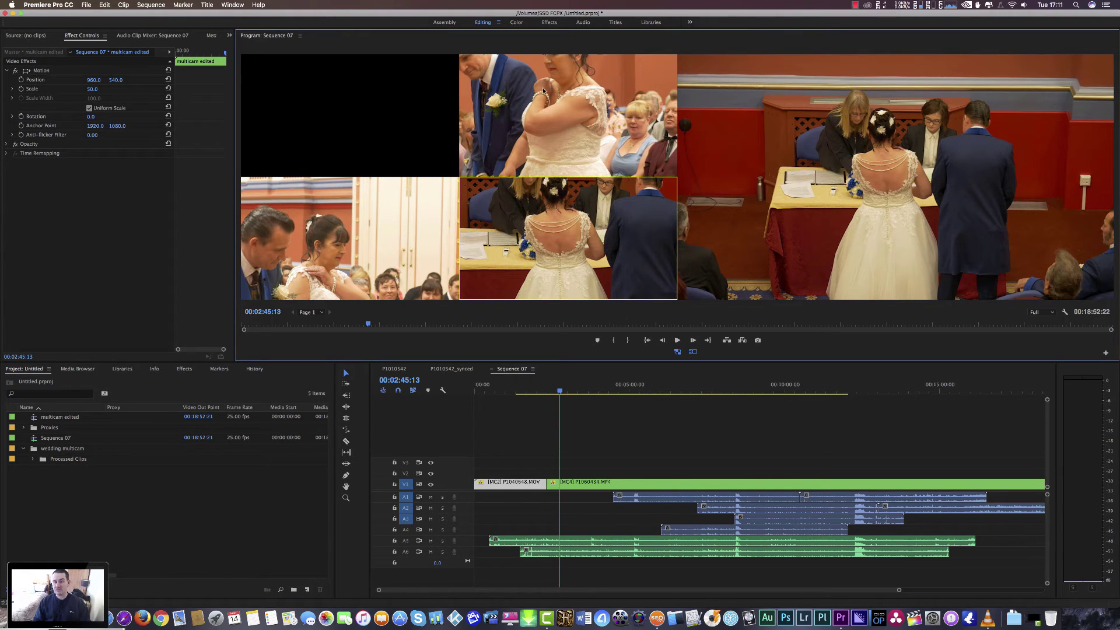
{"action": "key", "text": "space"}
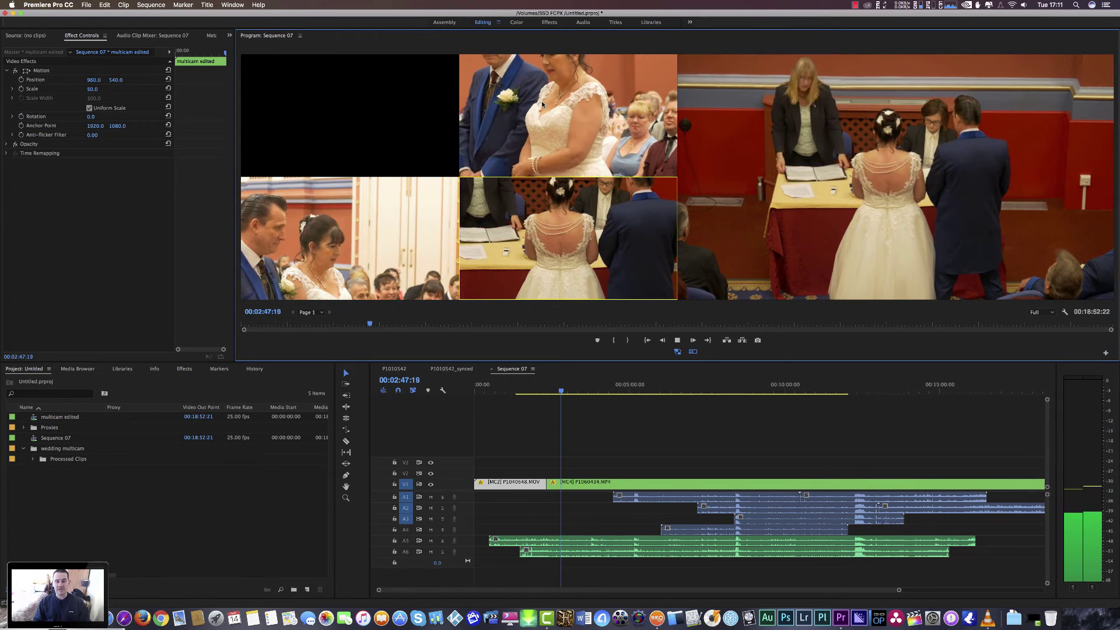
{"action": "key", "text": "space"}
{"action": "key", "text": "space"}
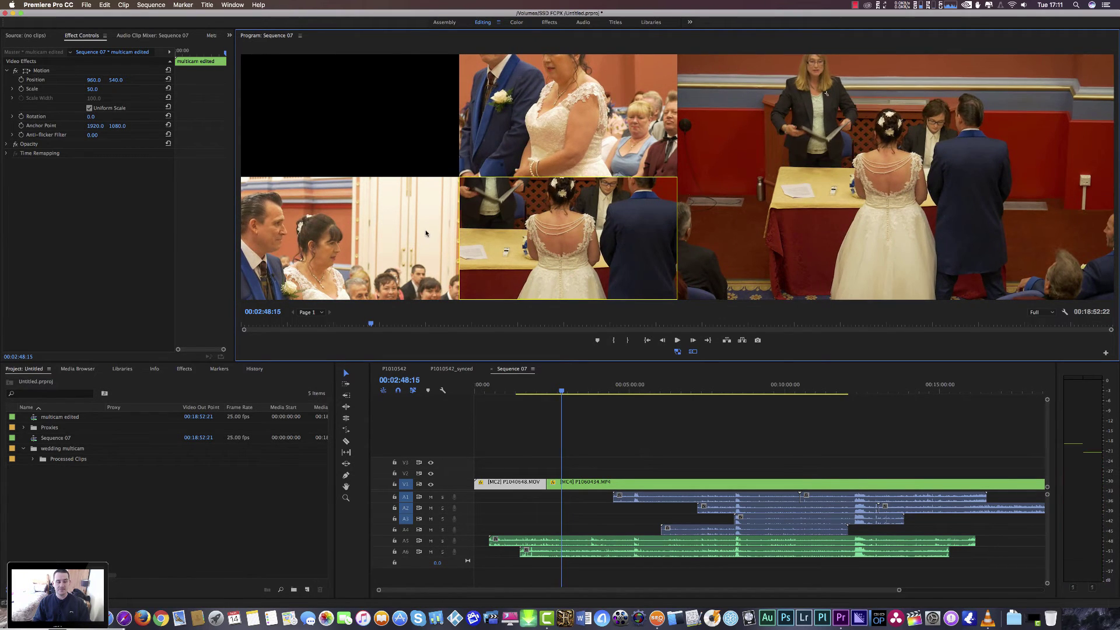
{"action": "left_click", "coordinate": [562, 92]}
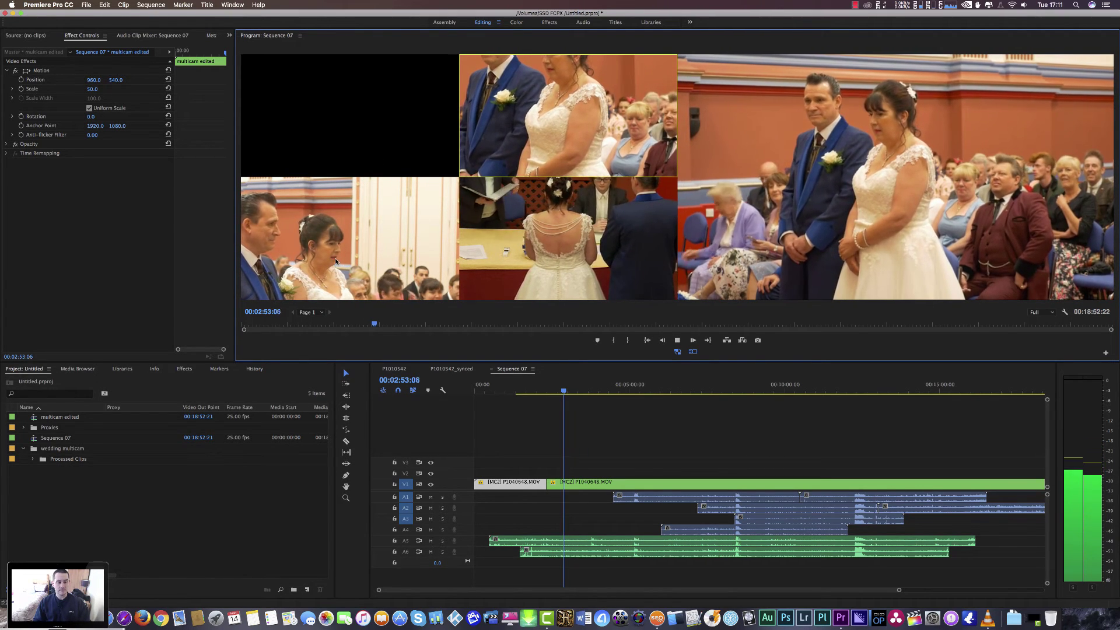
Cut the program to camera 3 at 02:53:19 and resume playback.
{"action": "key", "text": "space"}
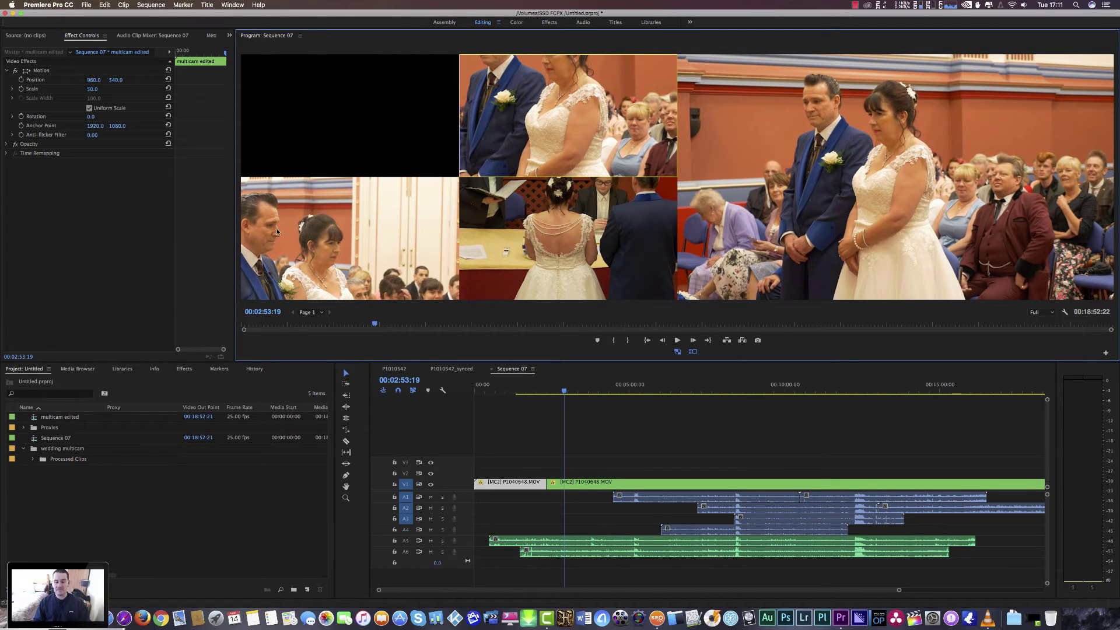
{"action": "left_click", "coordinate": [284, 245]}
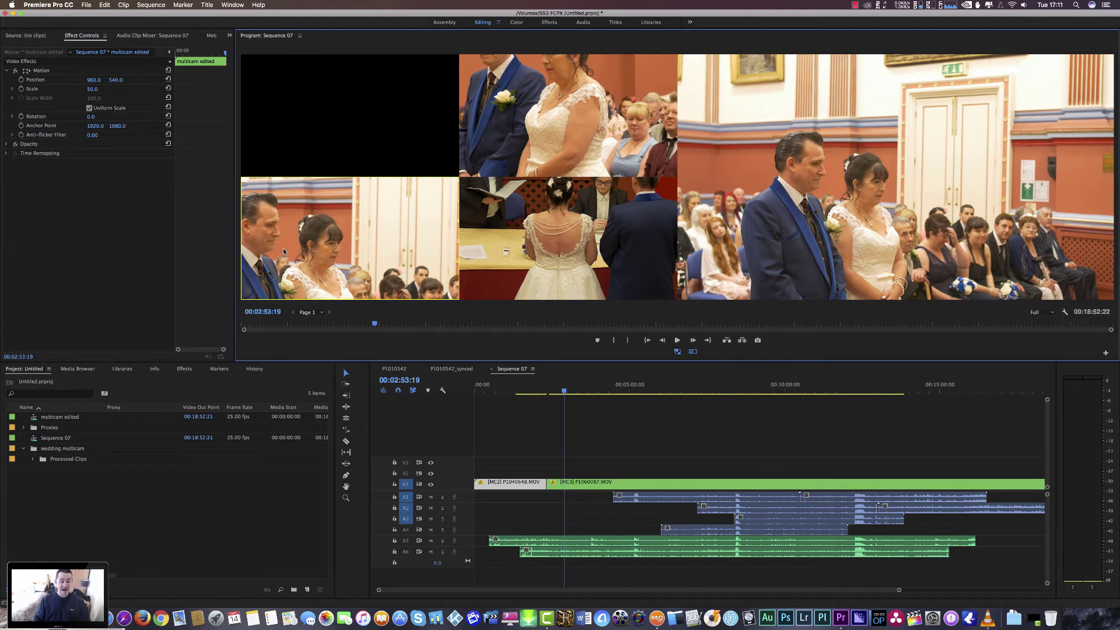
{"action": "key", "text": "space"}
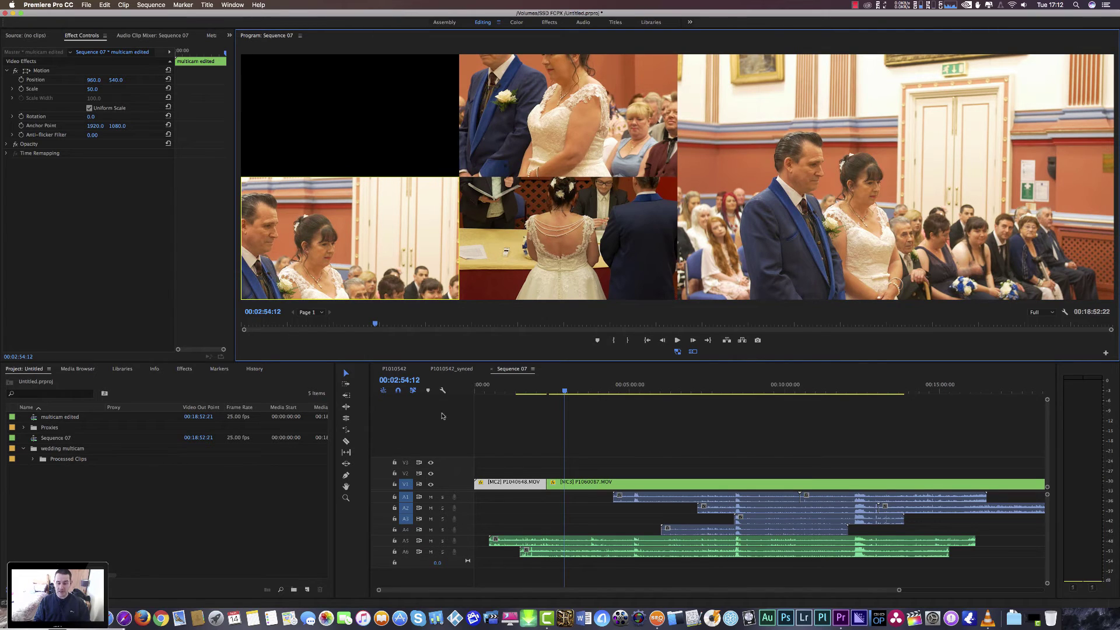
Turn proxies off for full-resolution playback and play from around 04:29.
{"action": "left_click", "coordinate": [677, 352]}
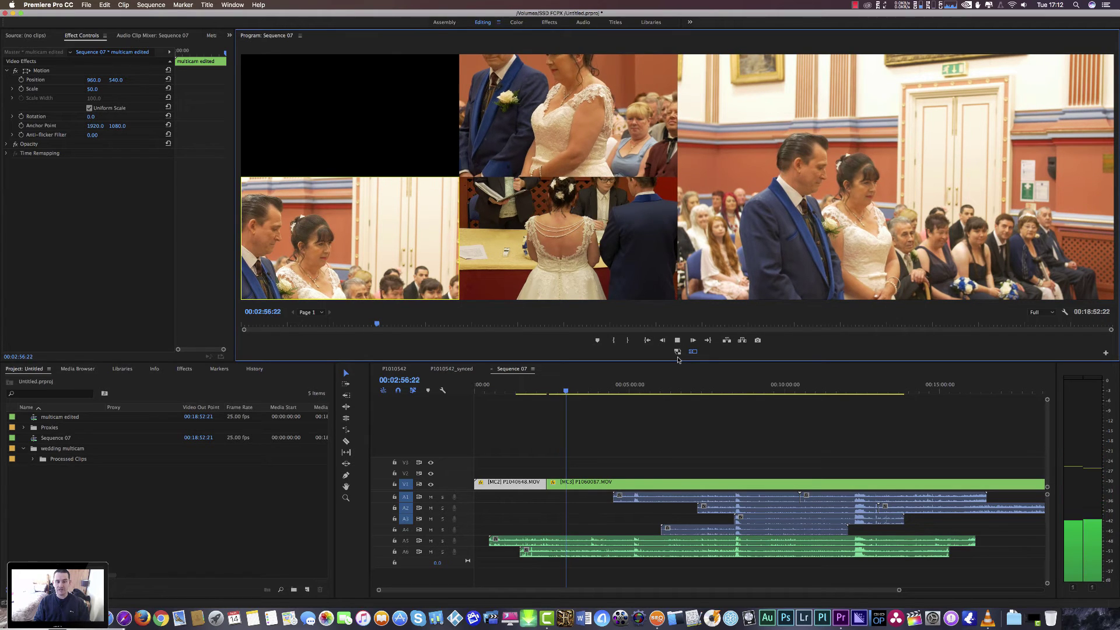
{"action": "key", "text": "space"}
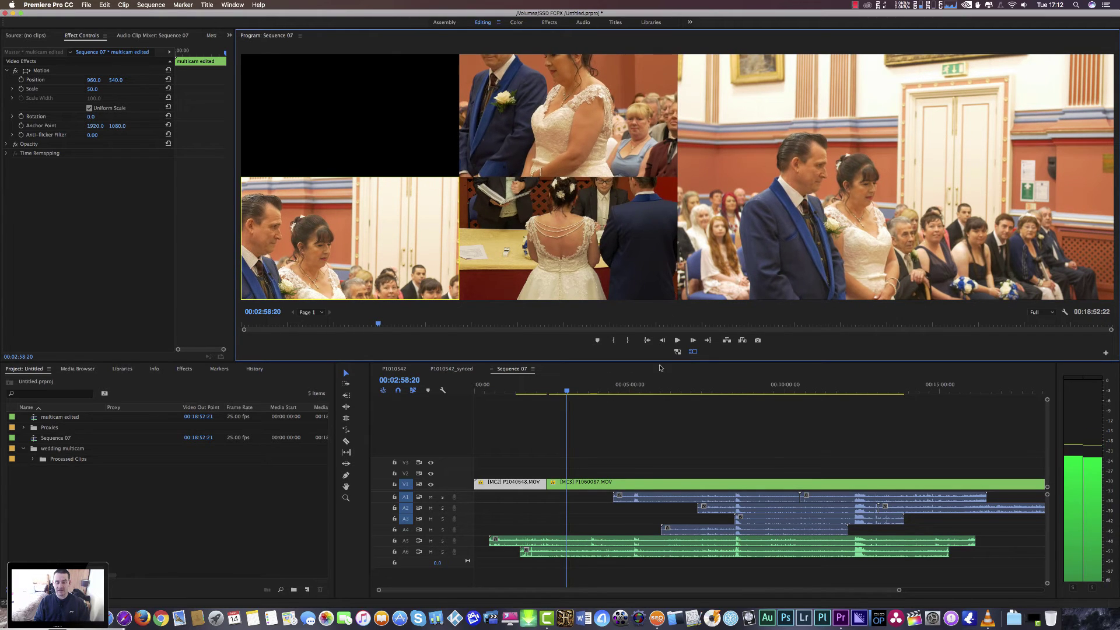
{"action": "left_click", "coordinate": [612, 390]}
{"action": "key", "text": "space"}
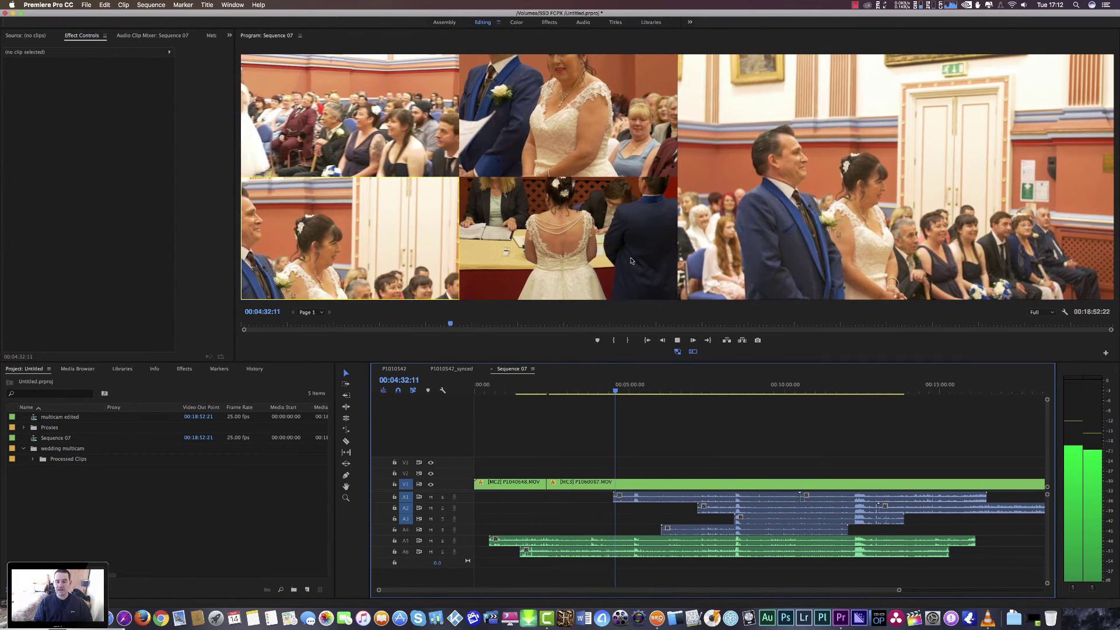
Cut to the audience camera angle around 04:33, previewing to check the cut point.
{"action": "left_click", "coordinate": [362, 115]}
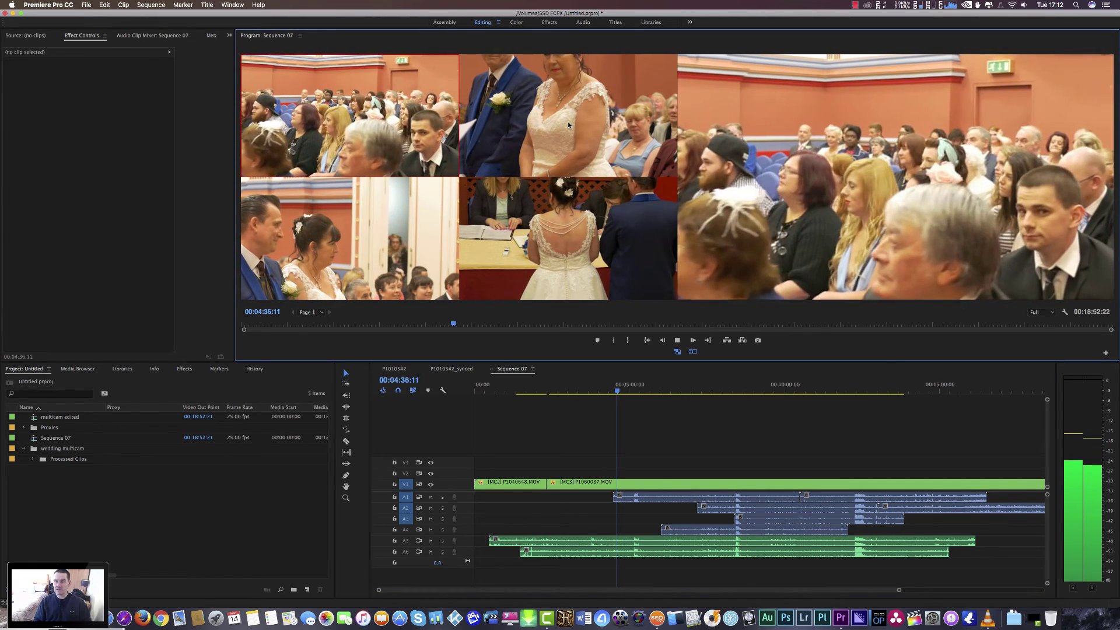
{"action": "key", "text": "space"}
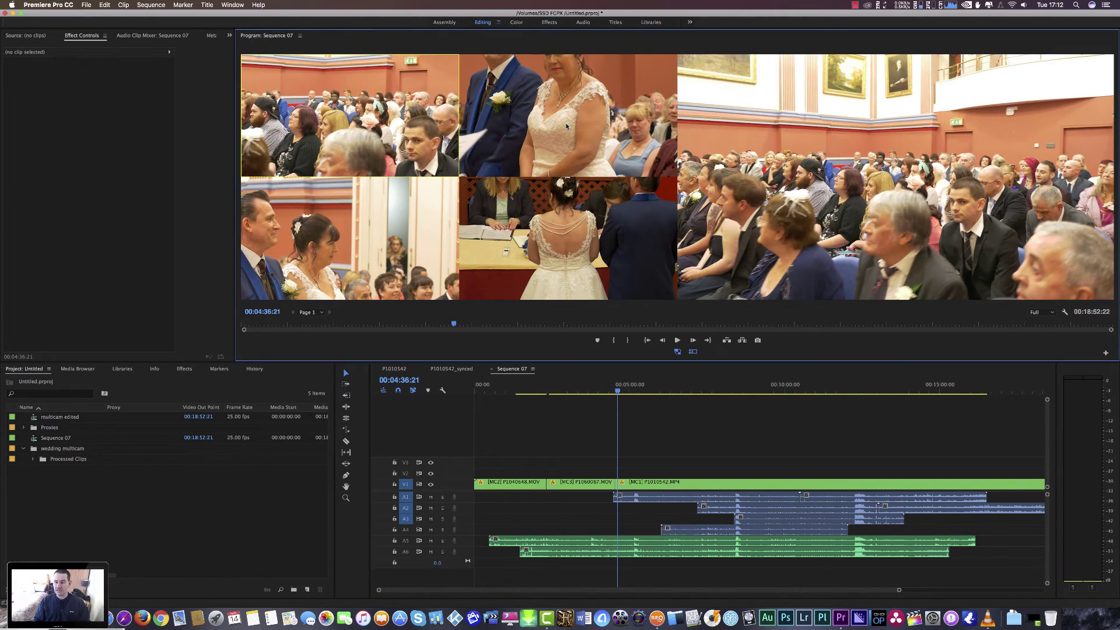
{"action": "key", "text": "space"}
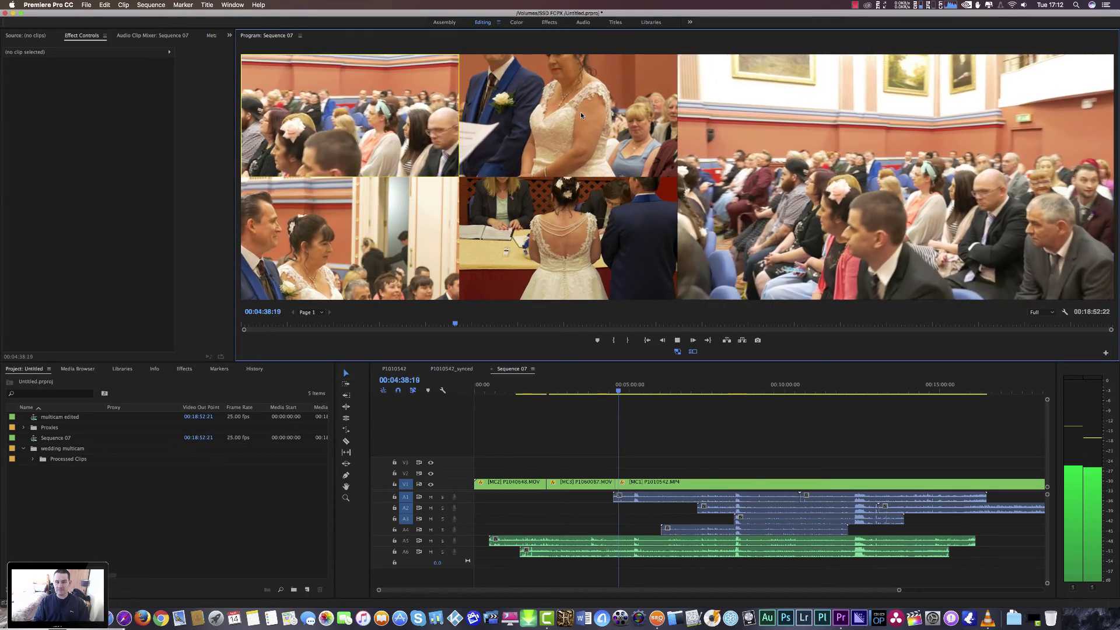
{"action": "key", "text": "space"}
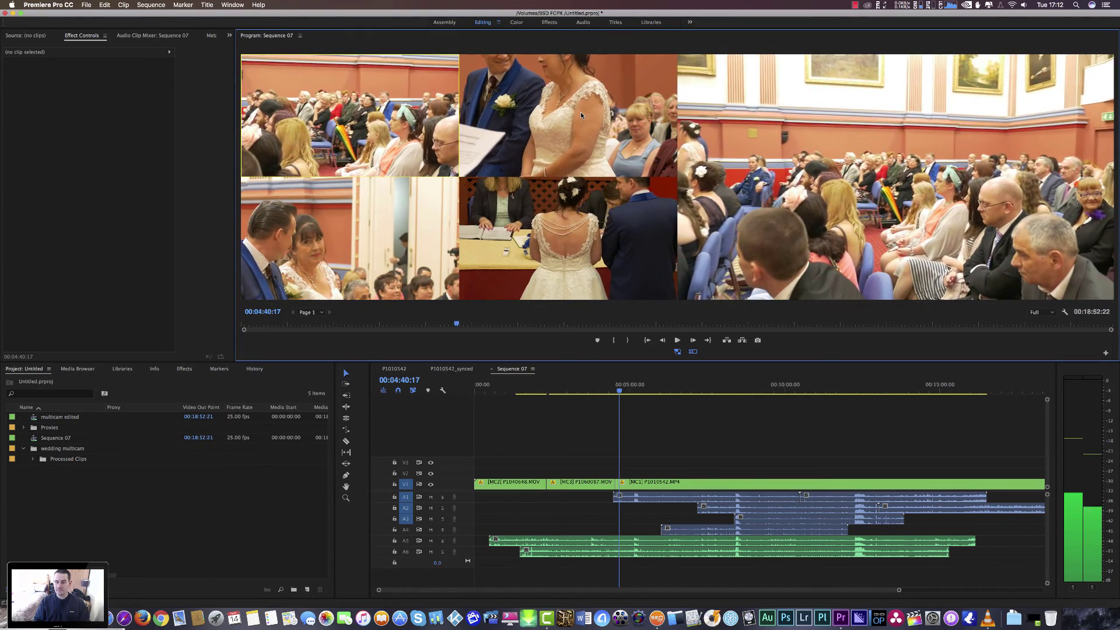
{"action": "key", "text": "space"}
{"action": "key", "text": "space"}
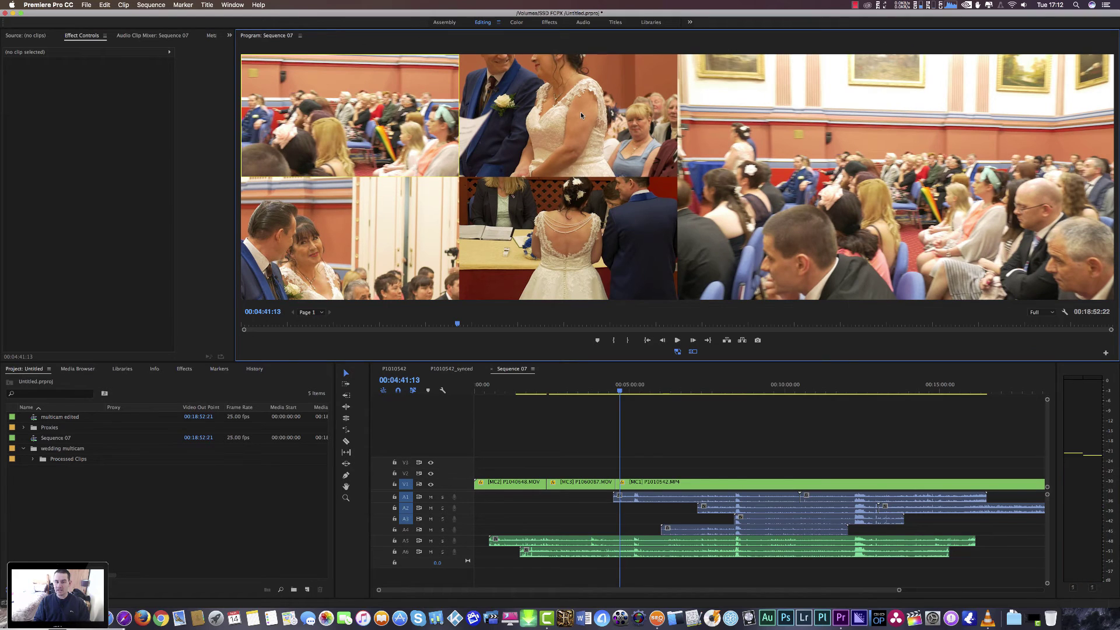
{"action": "key", "text": "Left"}
{"action": "key", "text": "Left"}
{"action": "key", "text": "Left"}
{"action": "key", "text": "Left"}
{"action": "key", "text": "Left"}
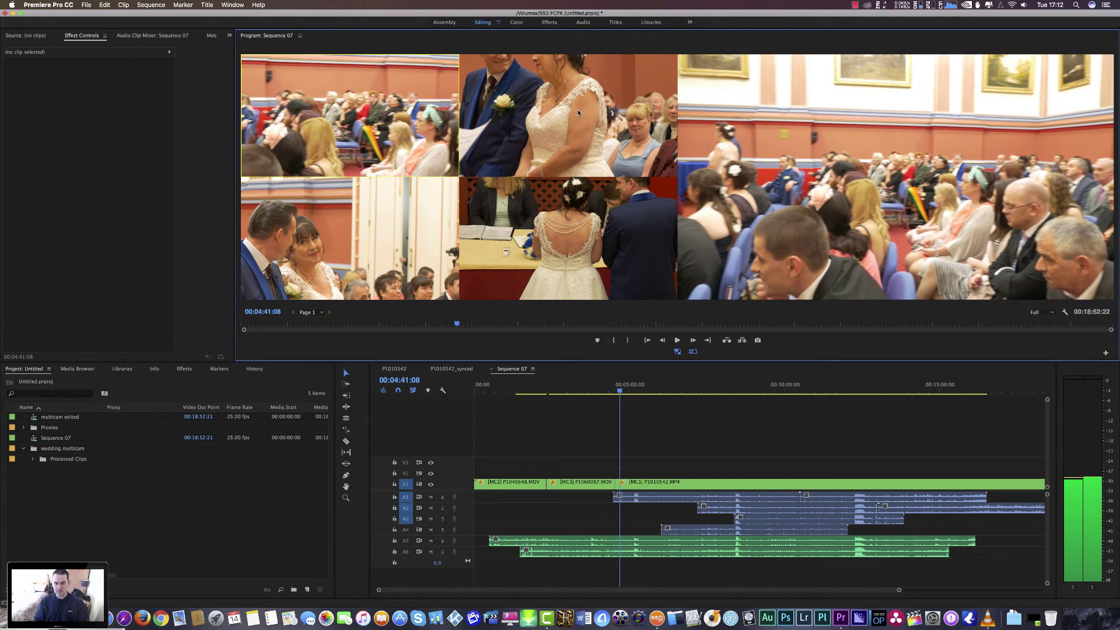
Cut to the couple camera angle, then to the signing-table angle.
{"action": "left_click", "coordinate": [544, 130]}
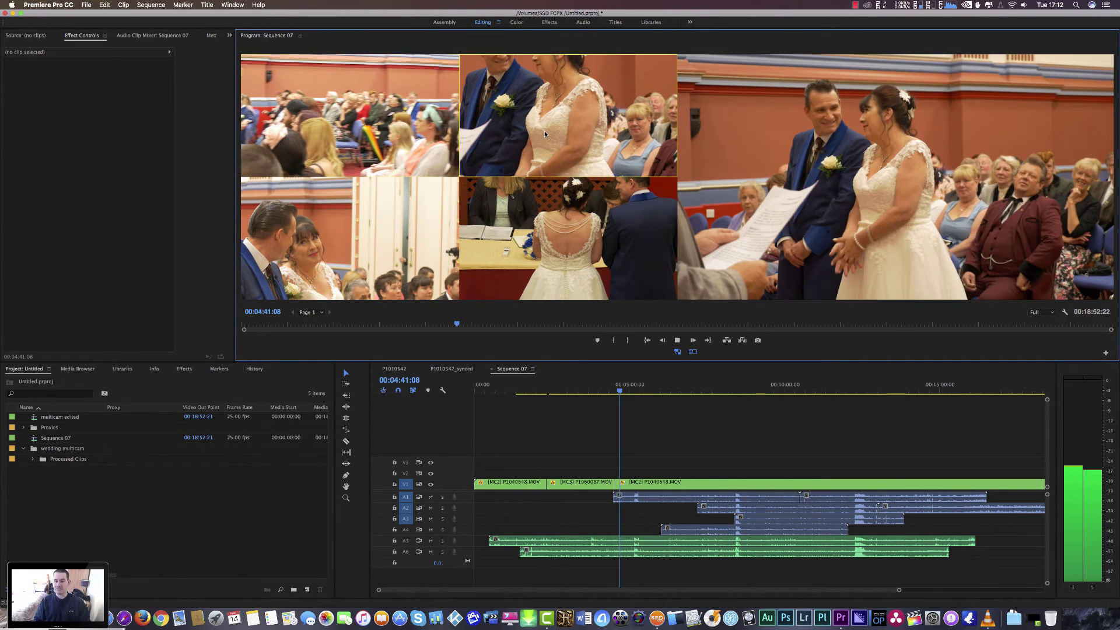
{"action": "key", "text": "space"}
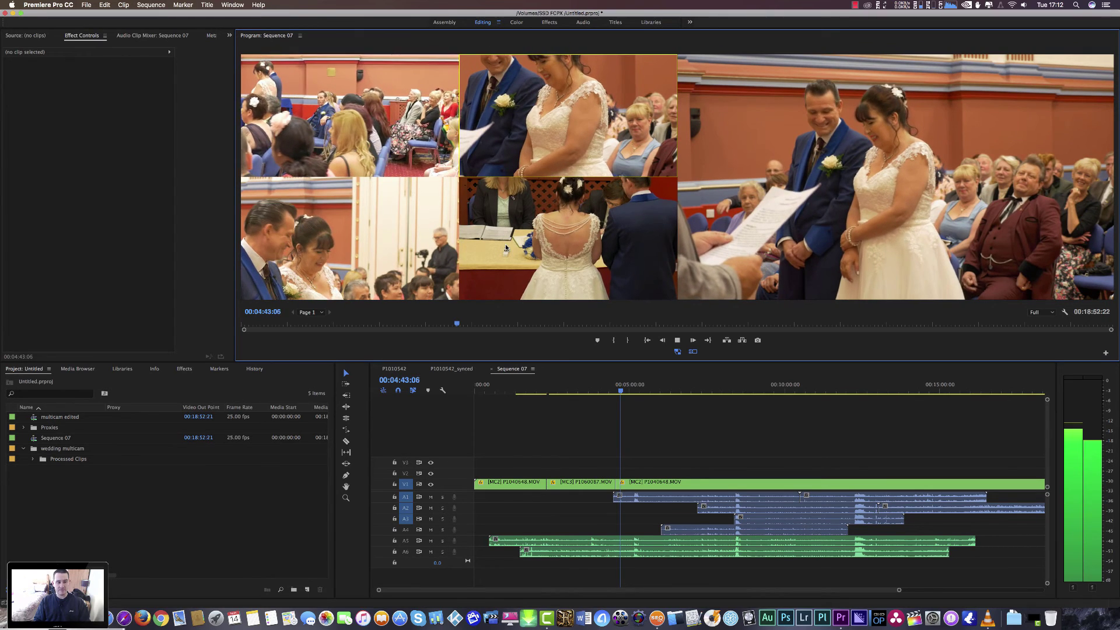
{"action": "key", "text": "space"}
{"action": "key", "text": "space"}
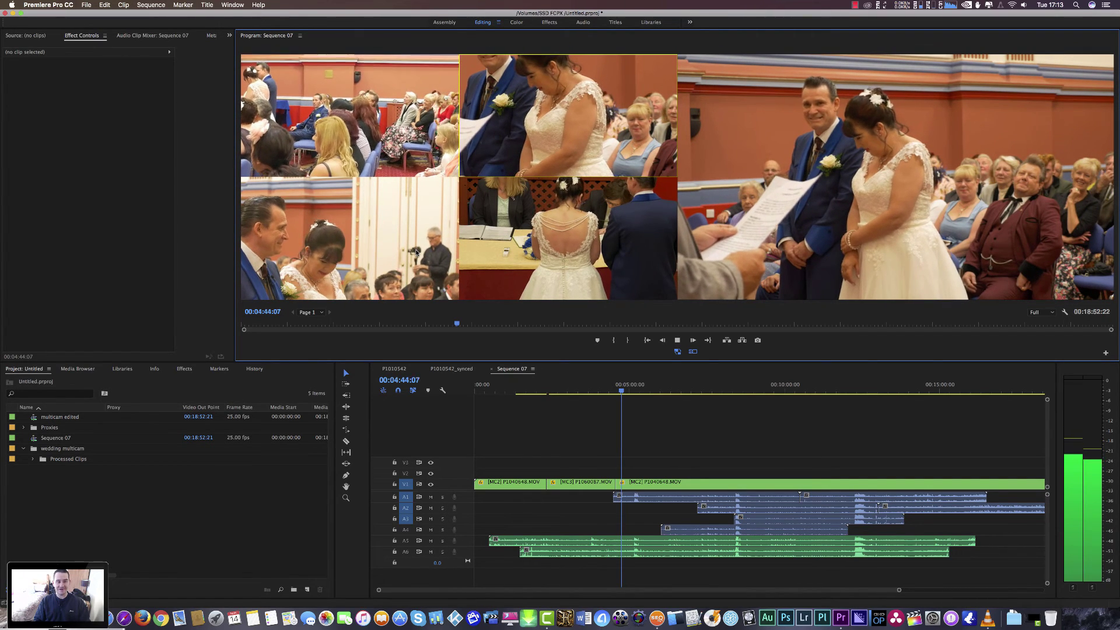
{"action": "left_click", "coordinate": [553, 234]}
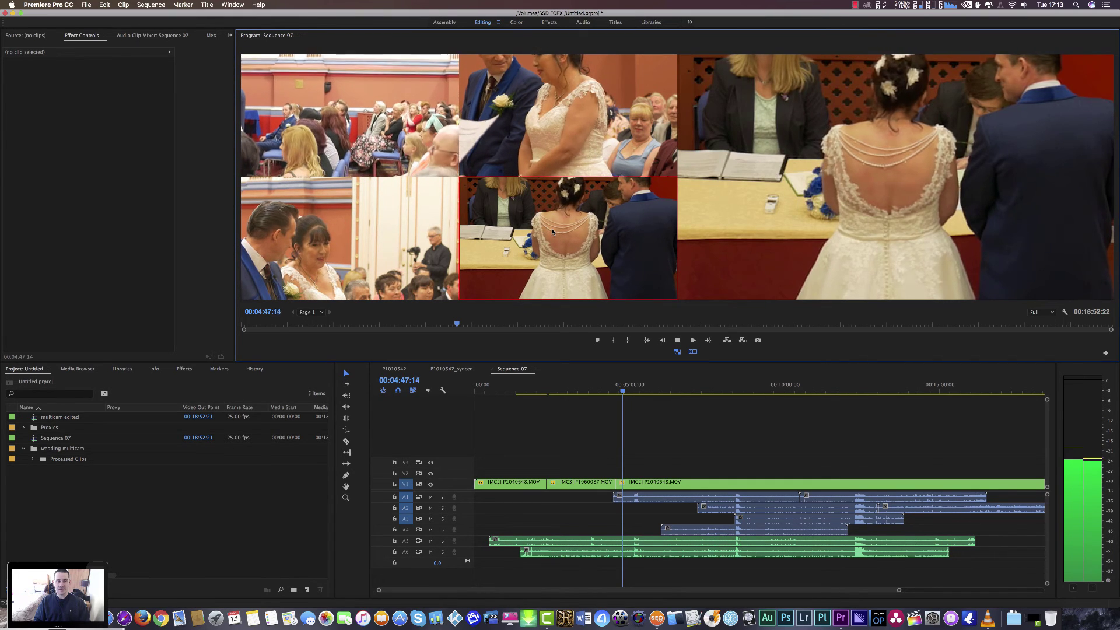
{"action": "key", "text": "space"}
{"action": "key", "text": "space"}
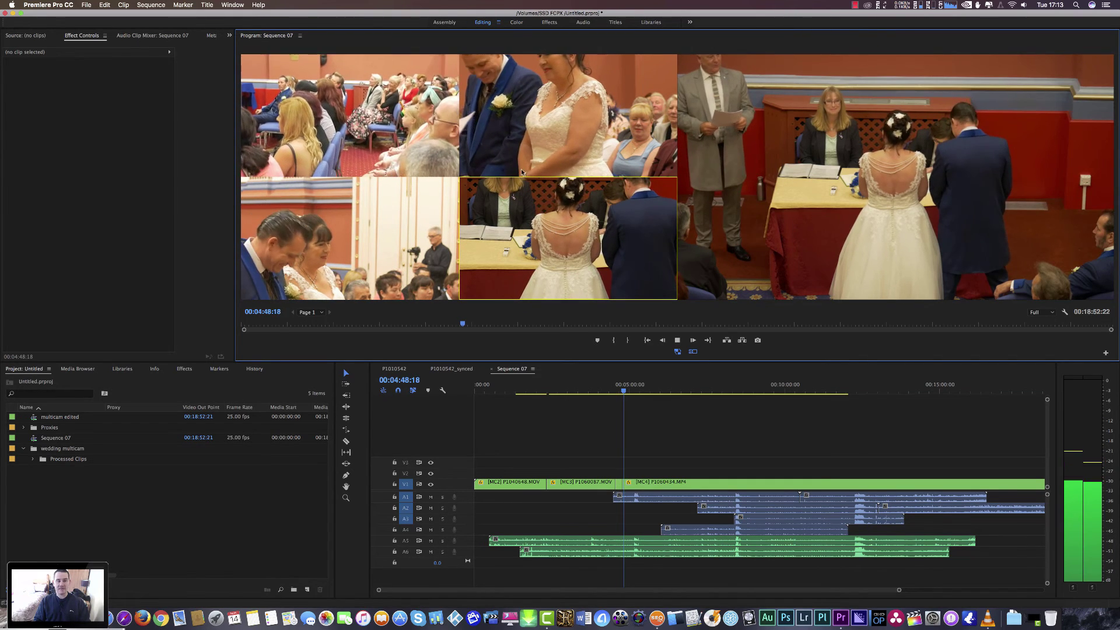
Cut to the audience angle, then back to the couple angle, playing on to 05:00.
{"action": "left_click", "coordinate": [389, 113]}
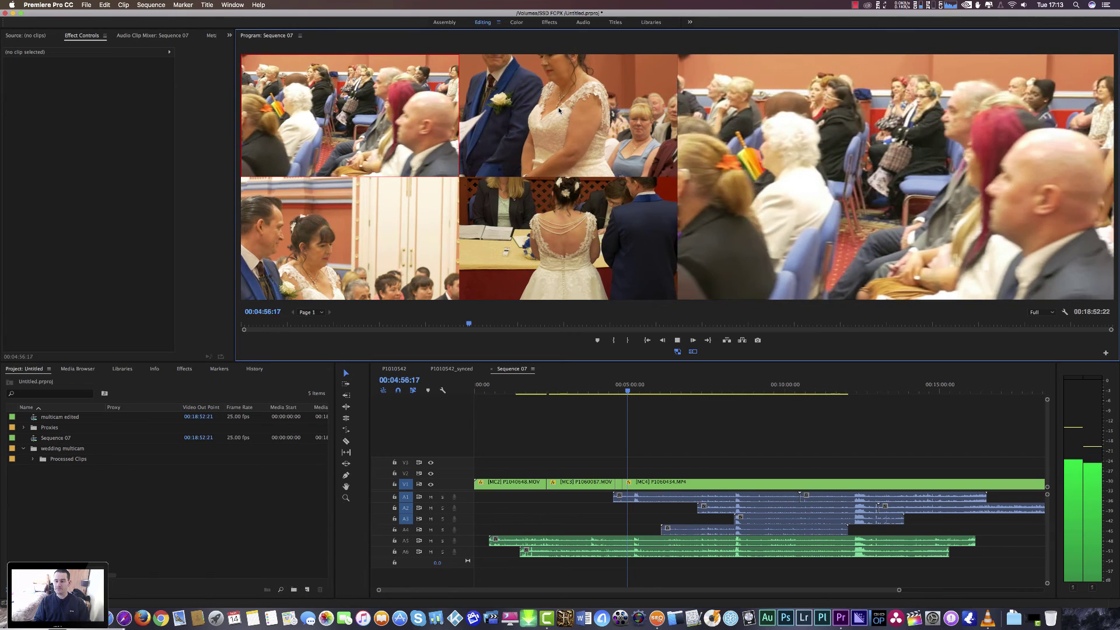
{"action": "left_click", "coordinate": [558, 110]}
{"action": "key", "text": "space"}
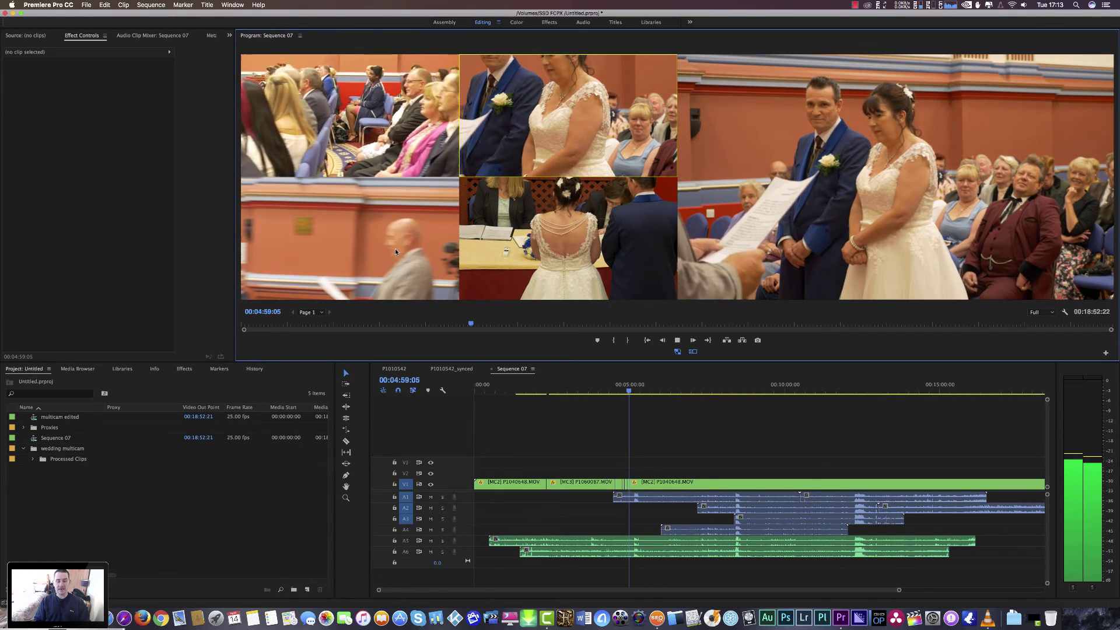
{"action": "key", "text": "space"}
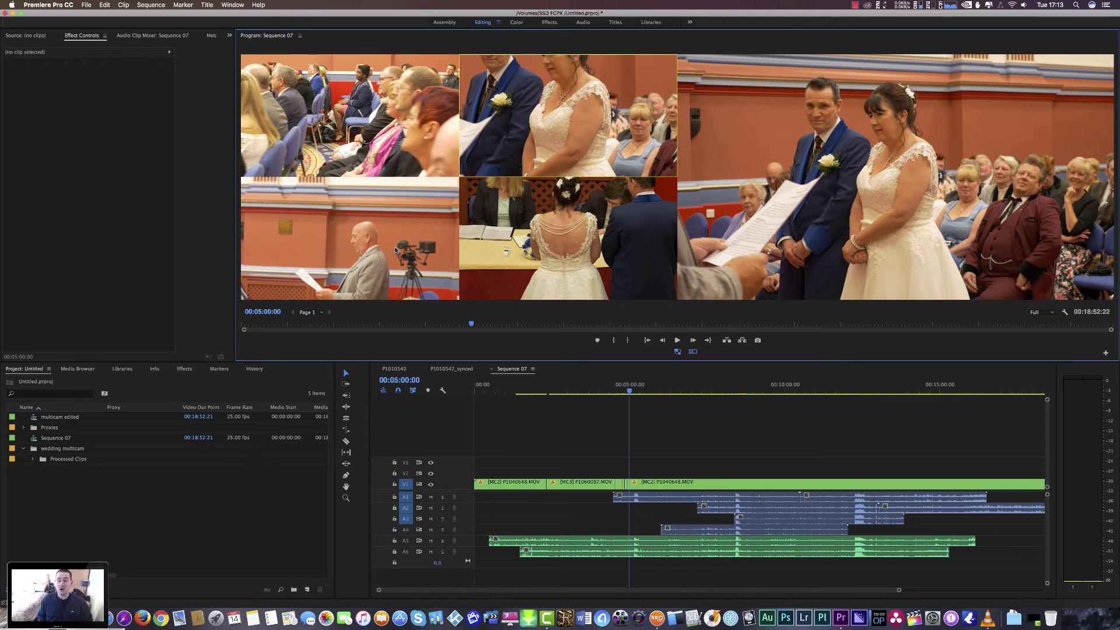
Expand wedding multicam > Processed Clips to show the camera clips, then select P1010542.MP4.
{"action": "left_click", "coordinate": [24, 449]}
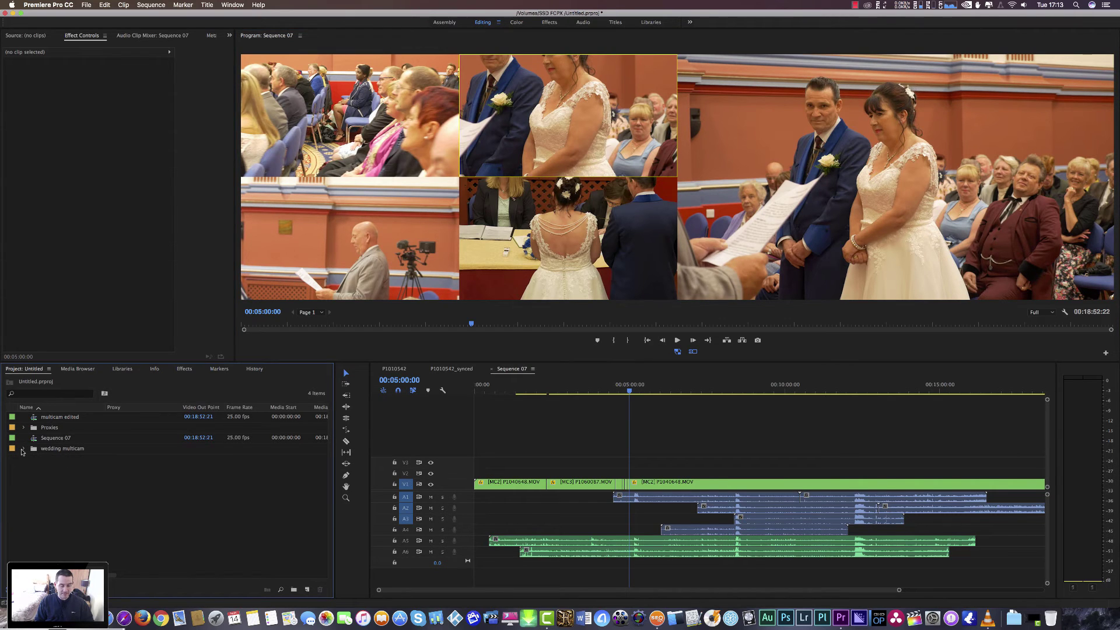
{"action": "left_click", "coordinate": [23, 449]}
{"action": "left_click", "coordinate": [31, 459]}
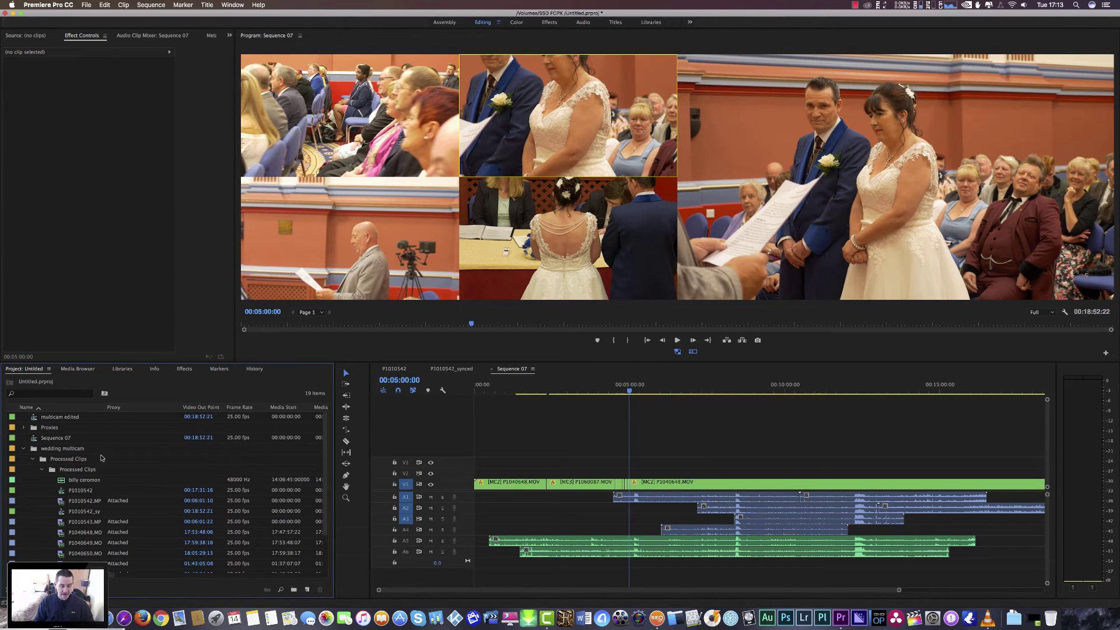
{"action": "scroll", "coordinate": [102, 491], "scroll_direction": "down", "scroll_amount": 3}
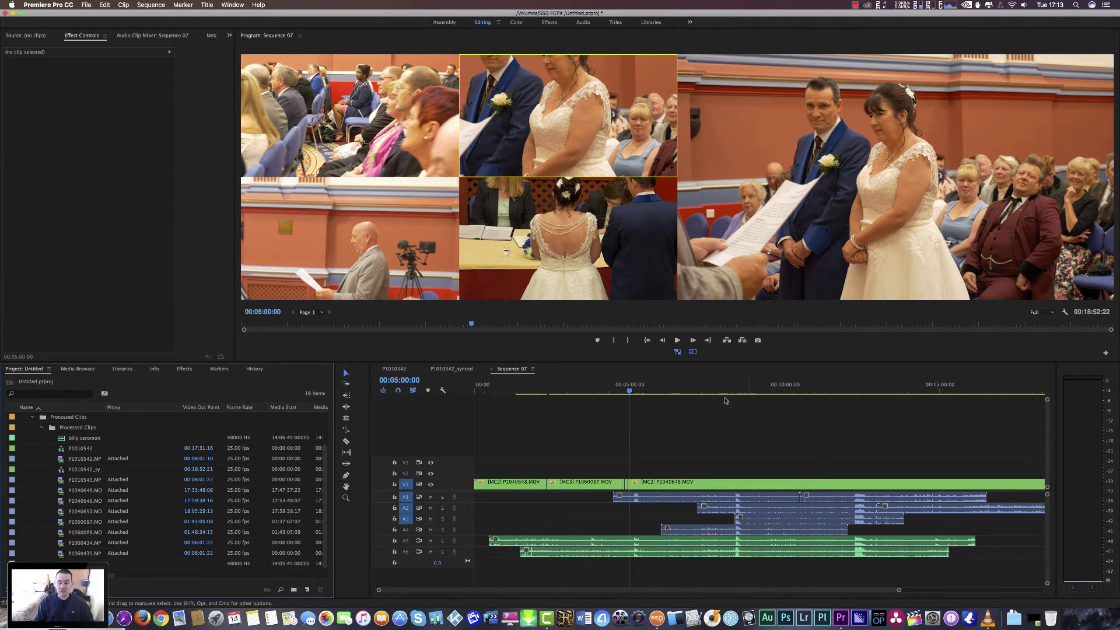
{"action": "left_click", "coordinate": [677, 352]}
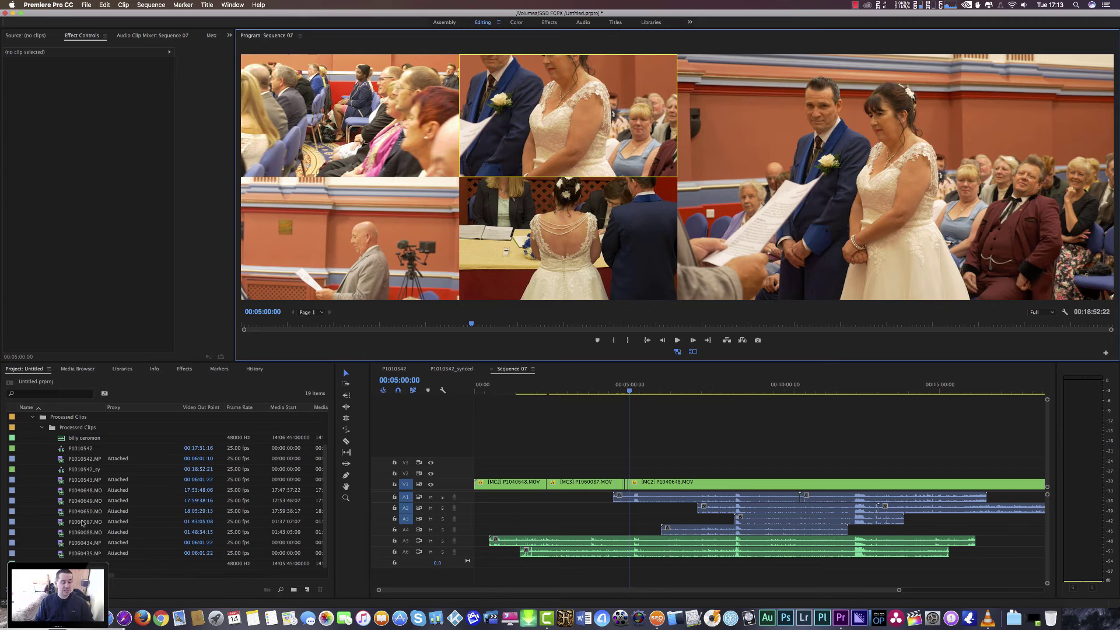
{"action": "left_click", "coordinate": [87, 461]}
{"action": "right_click", "coordinate": [86, 462]}
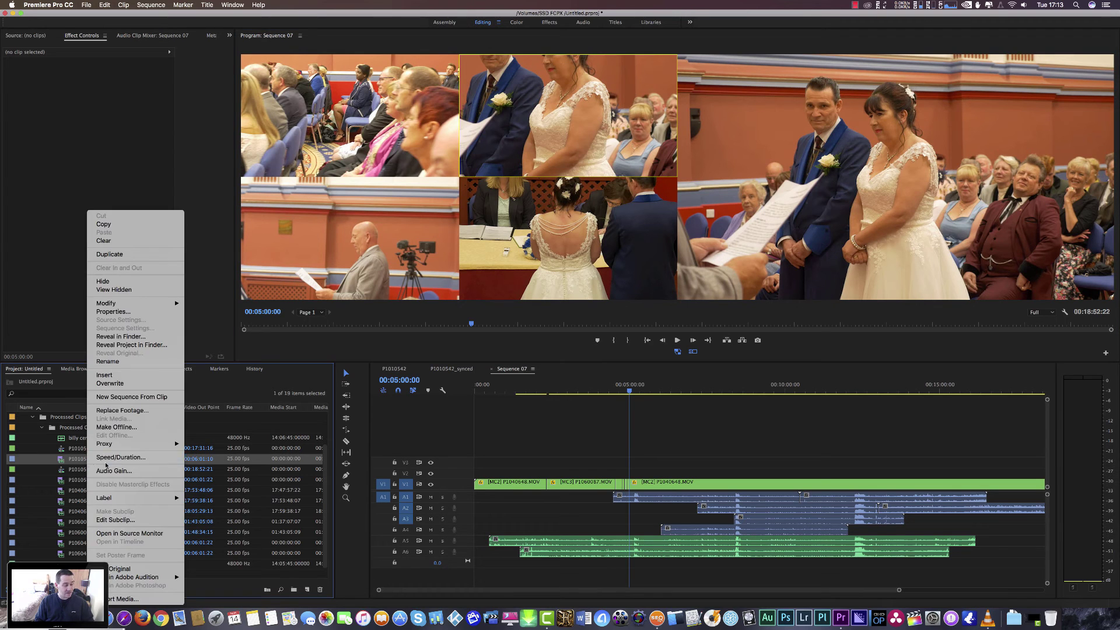
{"action": "mouse_move", "coordinate": [152, 444]}
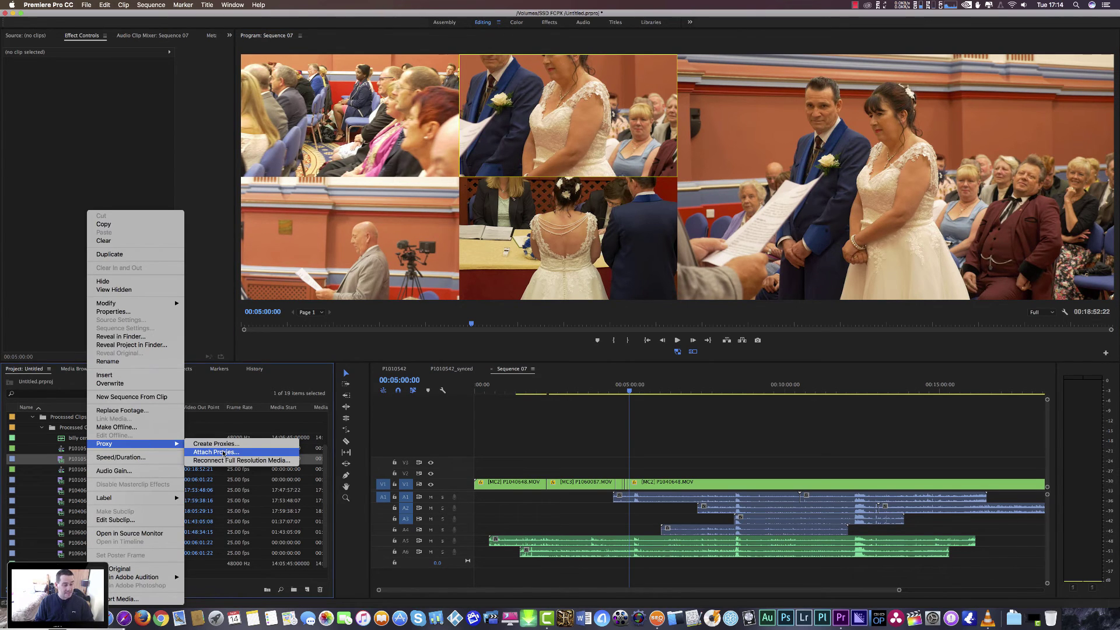
{"action": "left_click", "coordinate": [224, 452]}
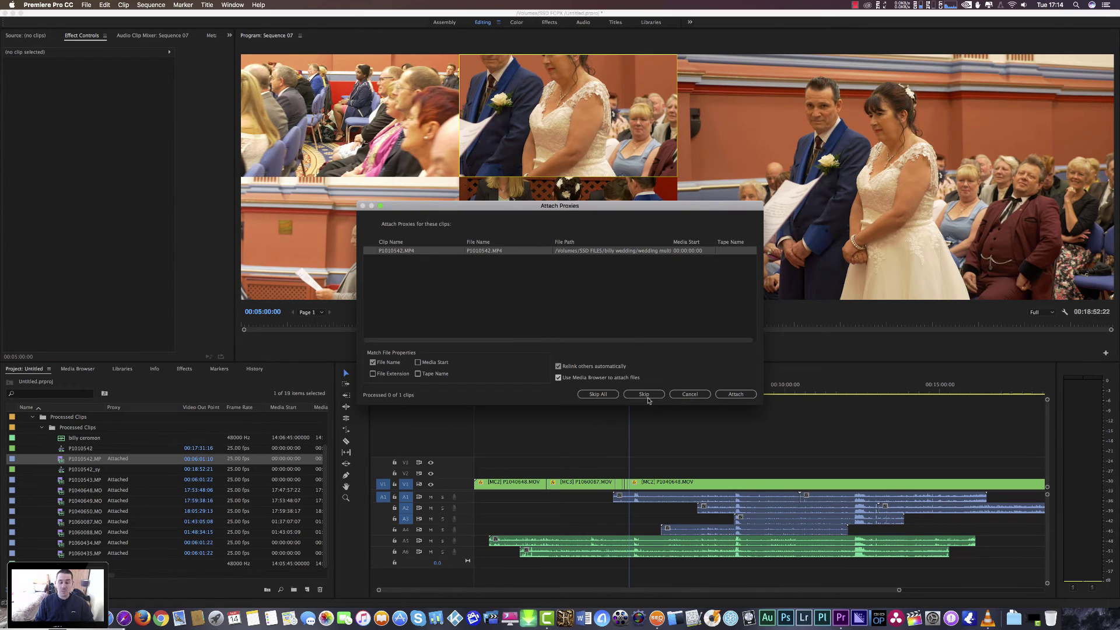
{"action": "left_click", "coordinate": [690, 395]}
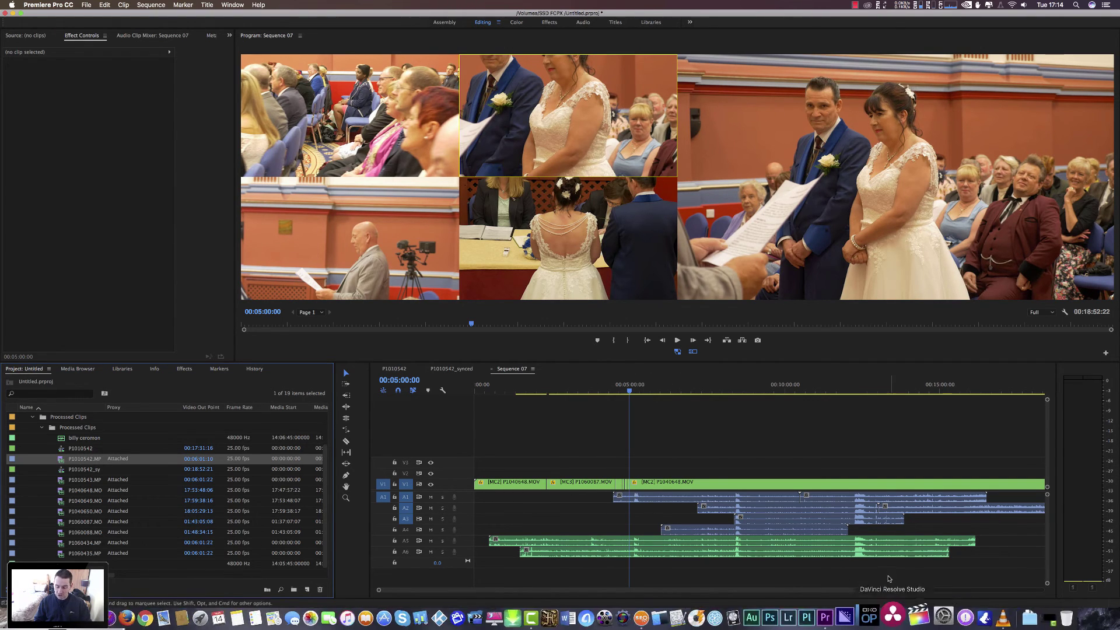
{"action": "left_click_drag", "start_coordinate": [898, 589], "coordinate": [728, 590]}
{"action": "key", "text": "="}
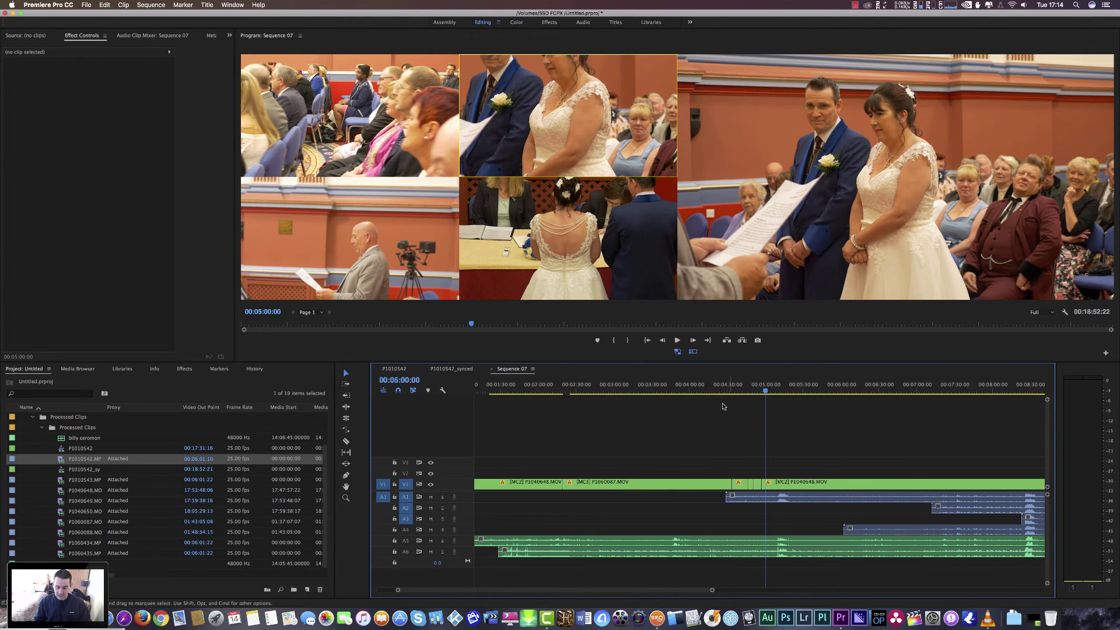
{"action": "left_click", "coordinate": [716, 394]}
{"action": "key", "text": "space"}
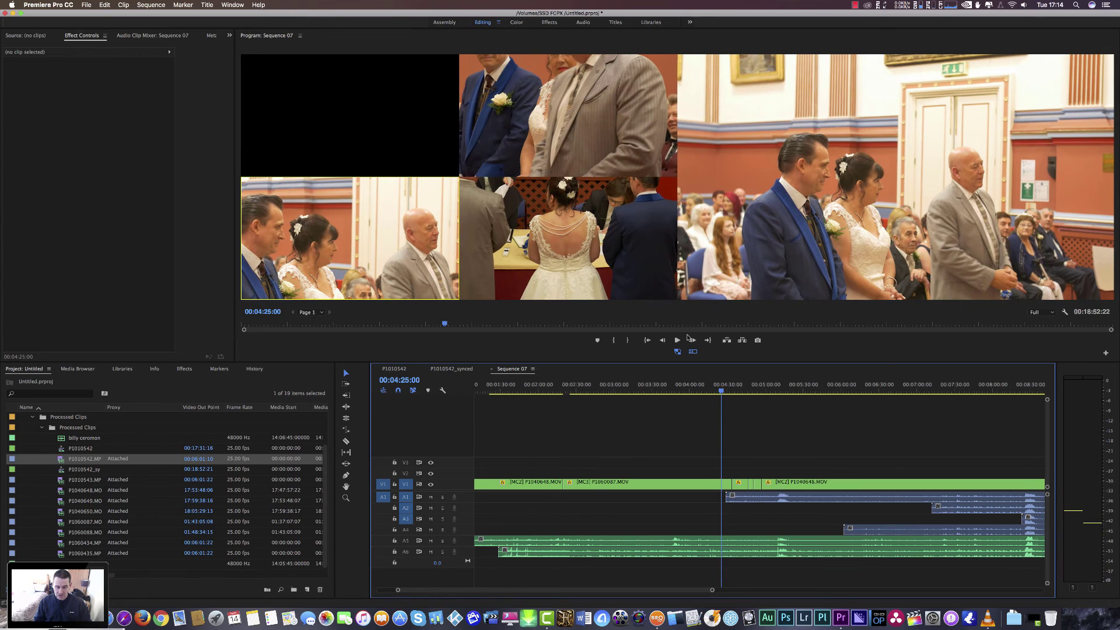
{"action": "left_click", "coordinate": [694, 352]}
{"action": "key", "text": "space"}
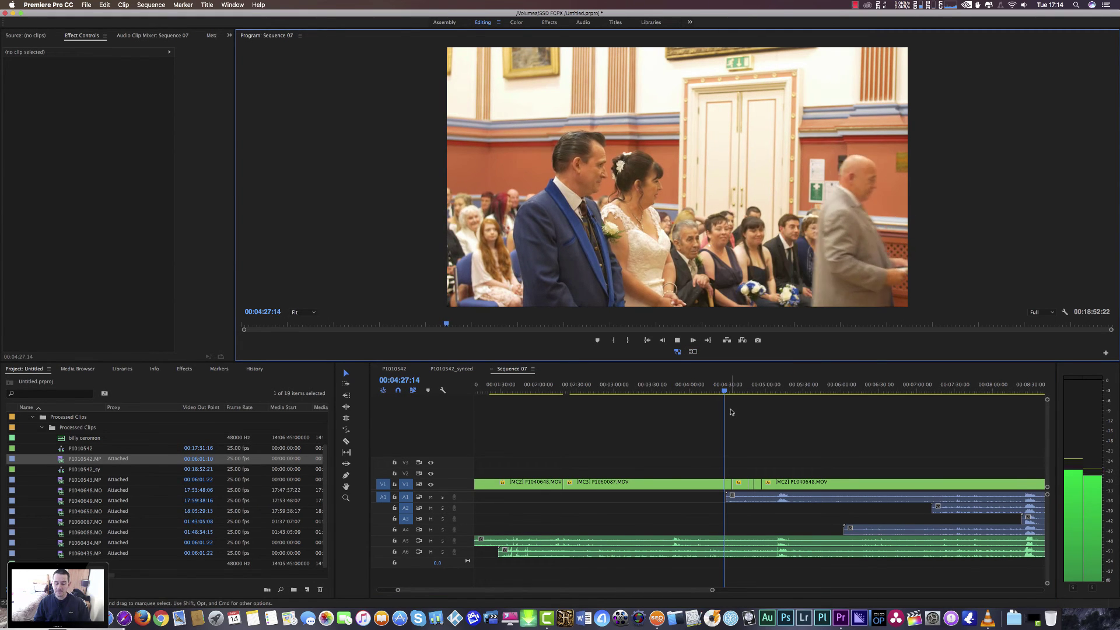
{"action": "left_click", "coordinate": [711, 590]}
{"action": "left_click_drag", "start_coordinate": [711, 590], "coordinate": [648, 590]}
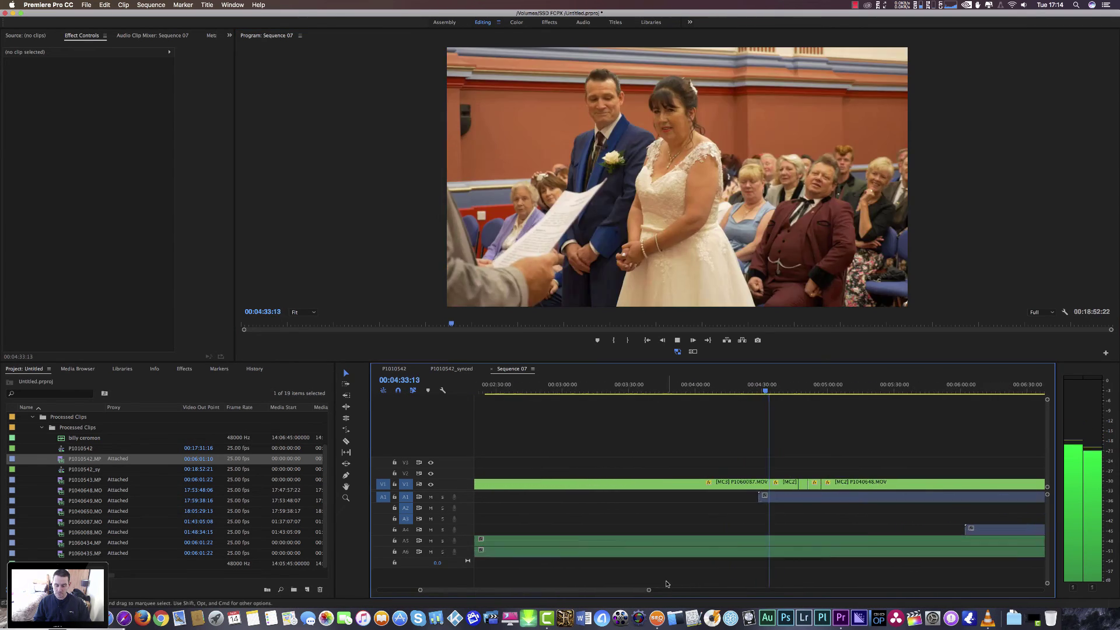
{"action": "left_click", "coordinate": [781, 391]}
{"action": "left_click", "coordinate": [789, 391]}
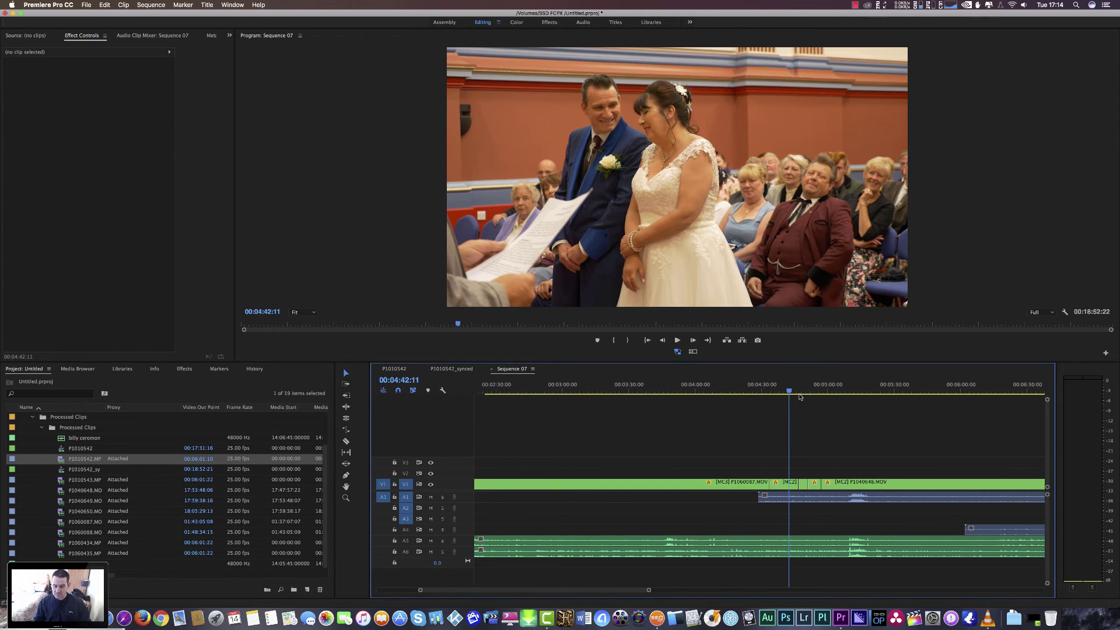
{"action": "left_click", "coordinate": [801, 391]}
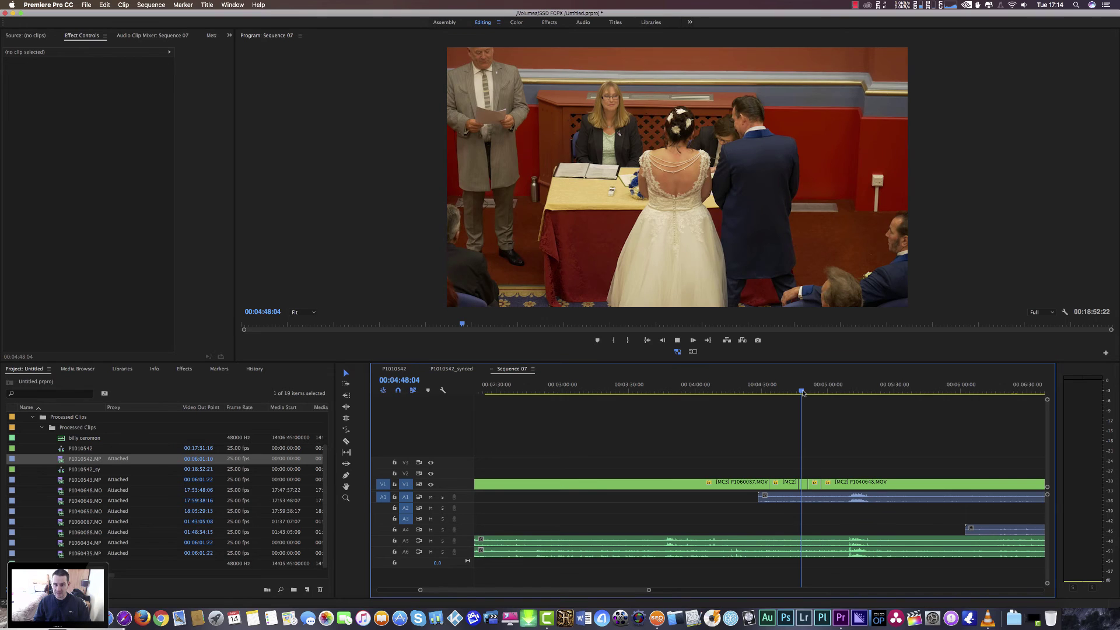
{"action": "key", "text": "space"}
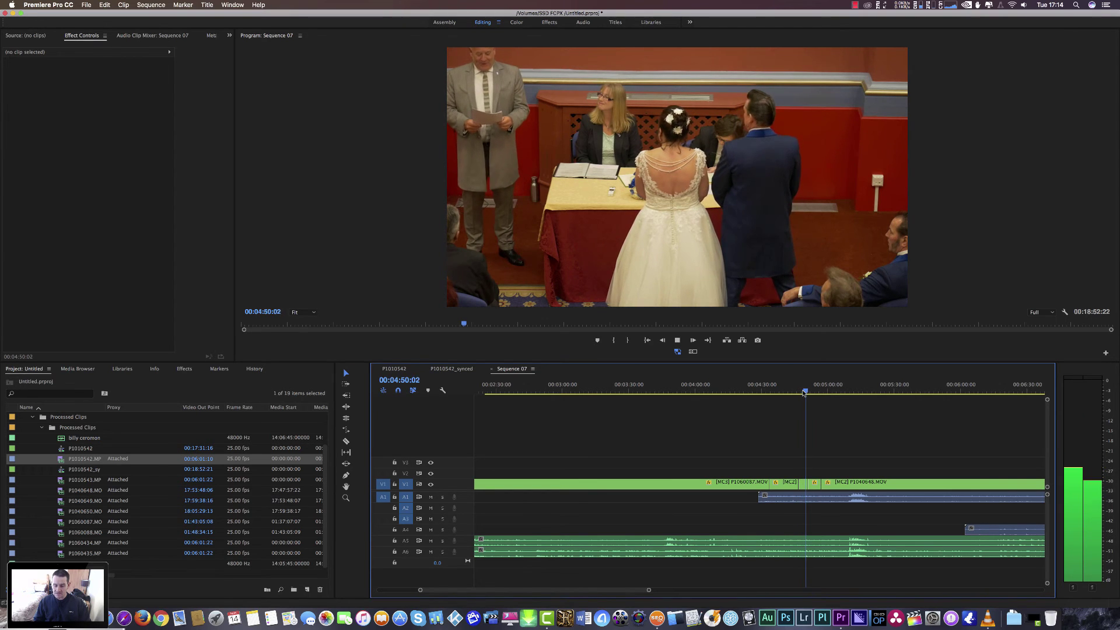
{"action": "key", "text": "space"}
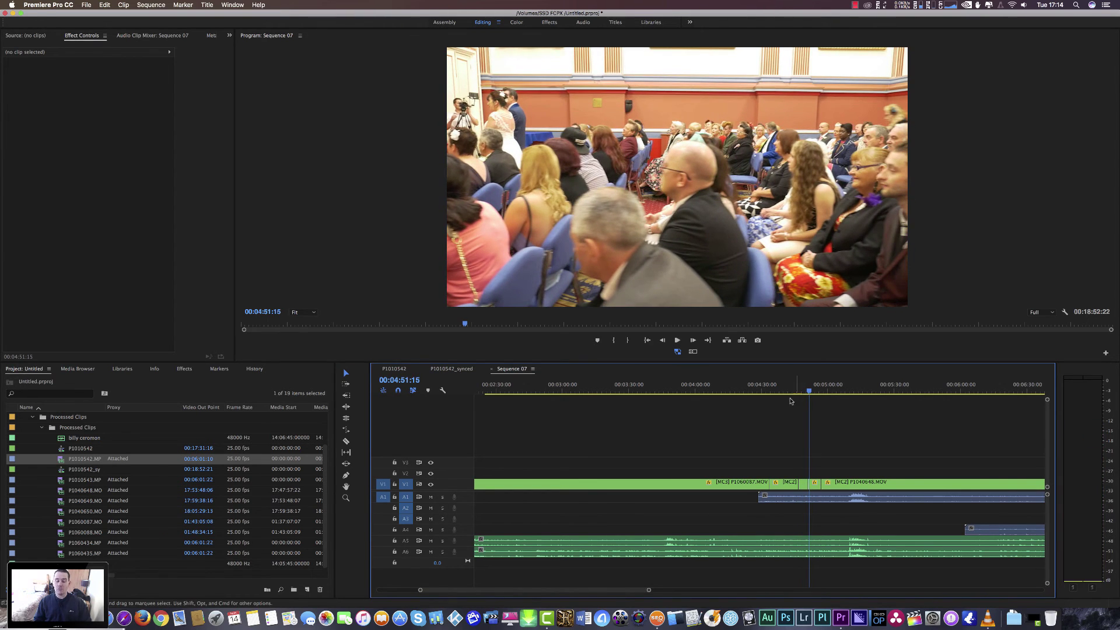
{"action": "mouse_move", "coordinate": [764, 394]}
{"action": "left_mouse_down"}
{"action": "mouse_move", "coordinate": [730, 397]}
{"action": "mouse_move", "coordinate": [759, 399]}
{"action": "left_mouse_up"}
Select the [MC2] clip at its start and set its Scale to 70.
{"action": "left_click", "coordinate": [785, 483]}
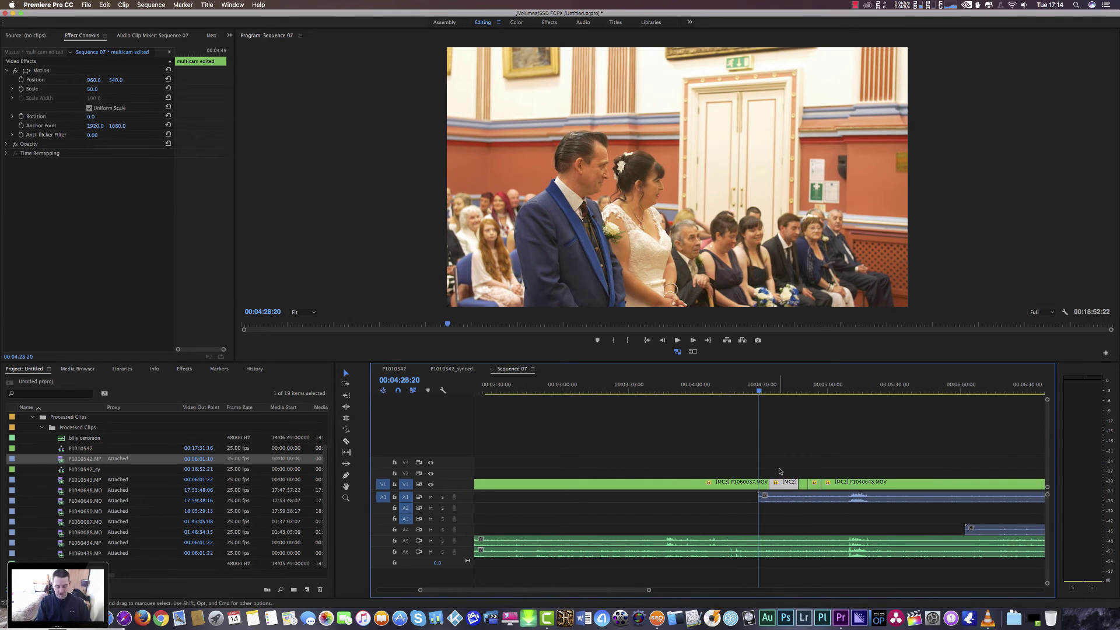
{"action": "key", "text": "Left"}
{"action": "key", "text": "Left"}
{"action": "key", "text": "Left"}
{"action": "key", "text": "Left"}
{"action": "key", "text": "Down"}
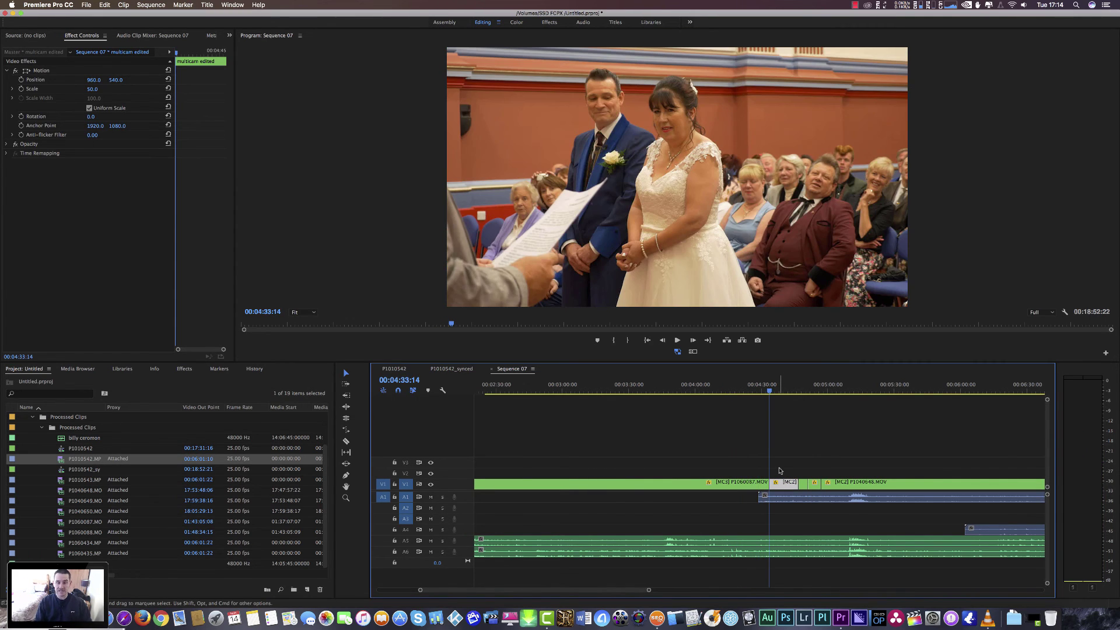
{"action": "left_click", "coordinate": [93, 90]}
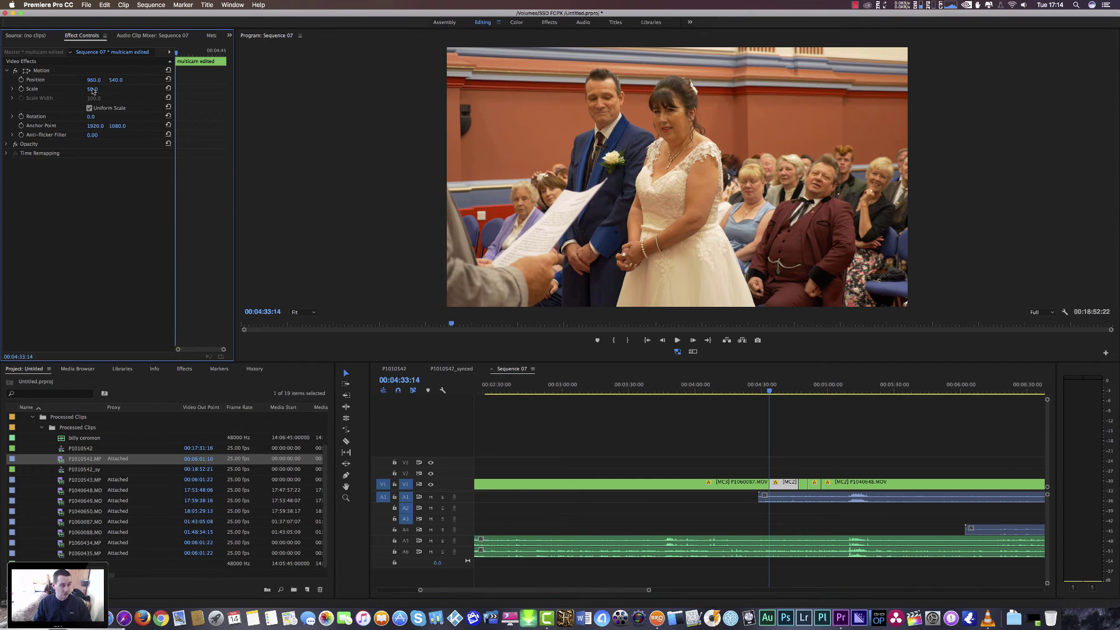
{"action": "left_click", "coordinate": [92, 89]}
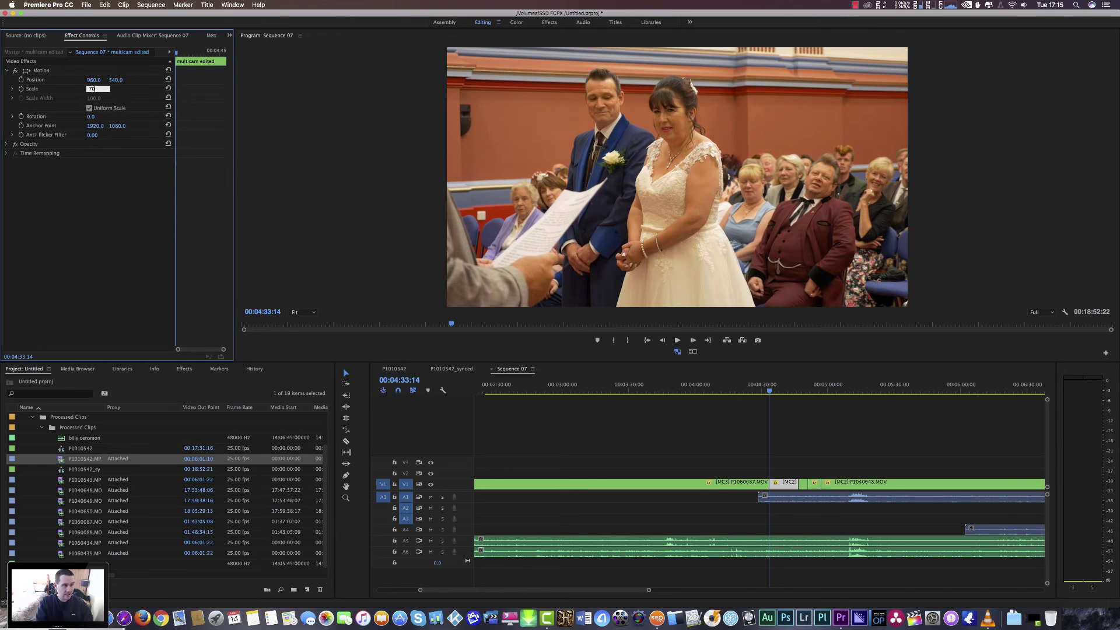
{"action": "key", "text": "Return"}
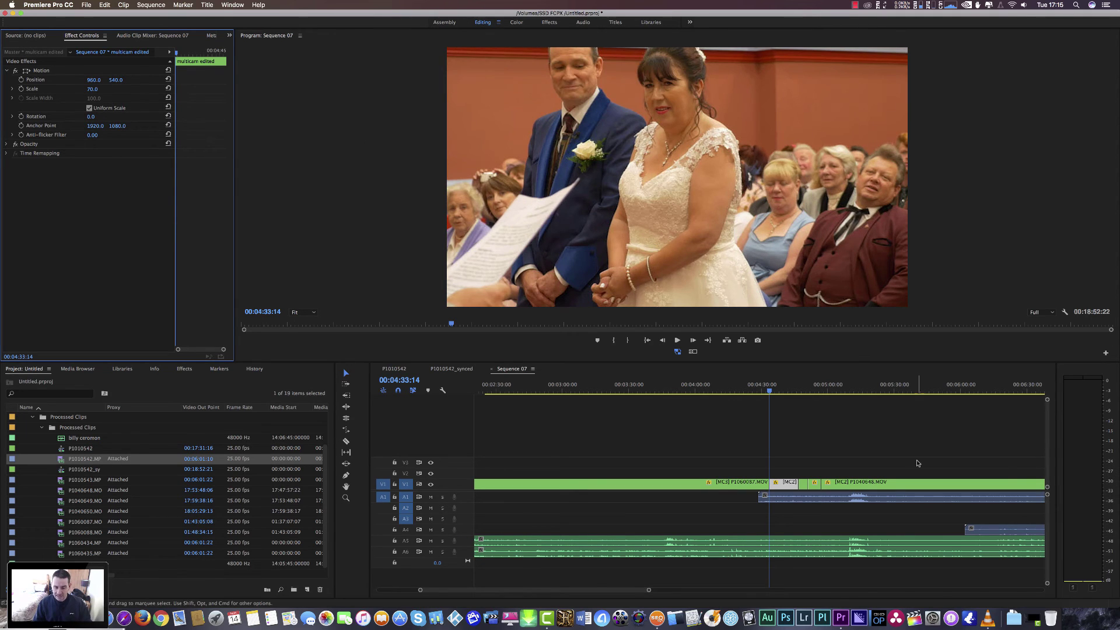
Preview later frames and check the next short clip, then return to the [MC2] clip start.
{"action": "left_click_drag", "start_coordinate": [804, 387], "coordinate": [797, 422]}
{"action": "left_click", "coordinate": [803, 484]}
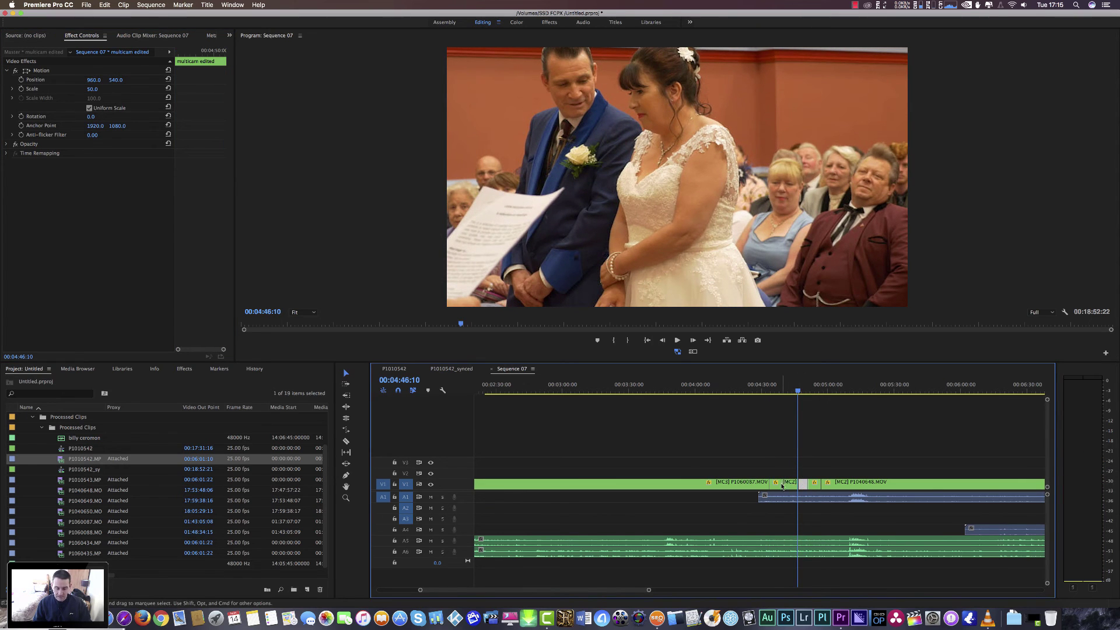
{"action": "left_click", "coordinate": [782, 484]}
{"action": "key", "text": "Up"}
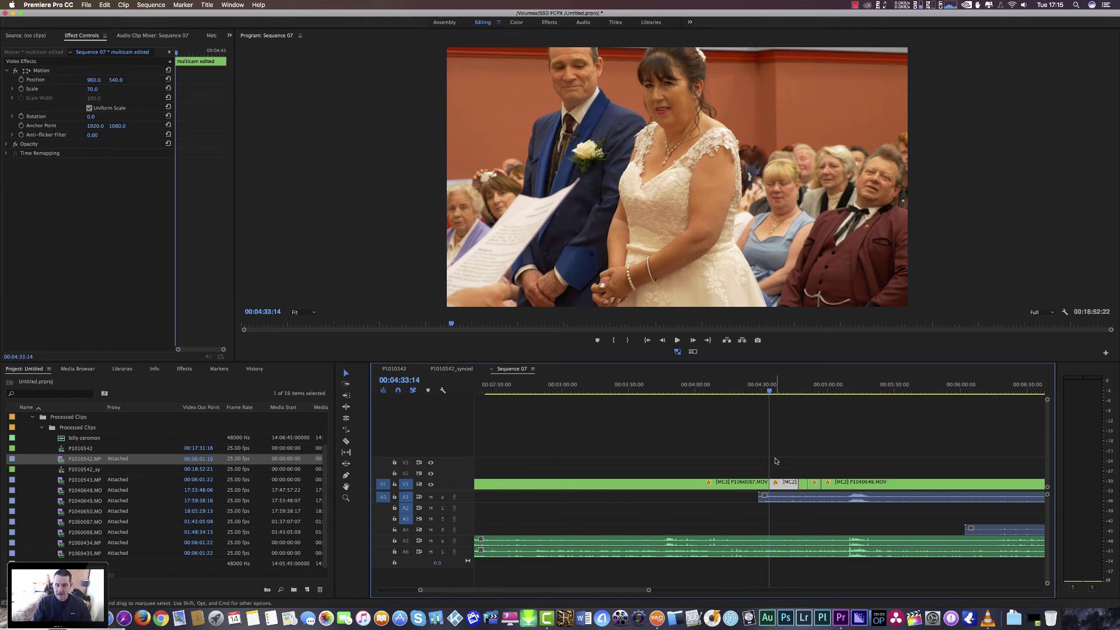
Set Scale back to 50, then scrub it up to 86 and shift Position sideways onto the couple.
{"action": "left_click", "coordinate": [93, 89]}
{"action": "type", "text": "5"}
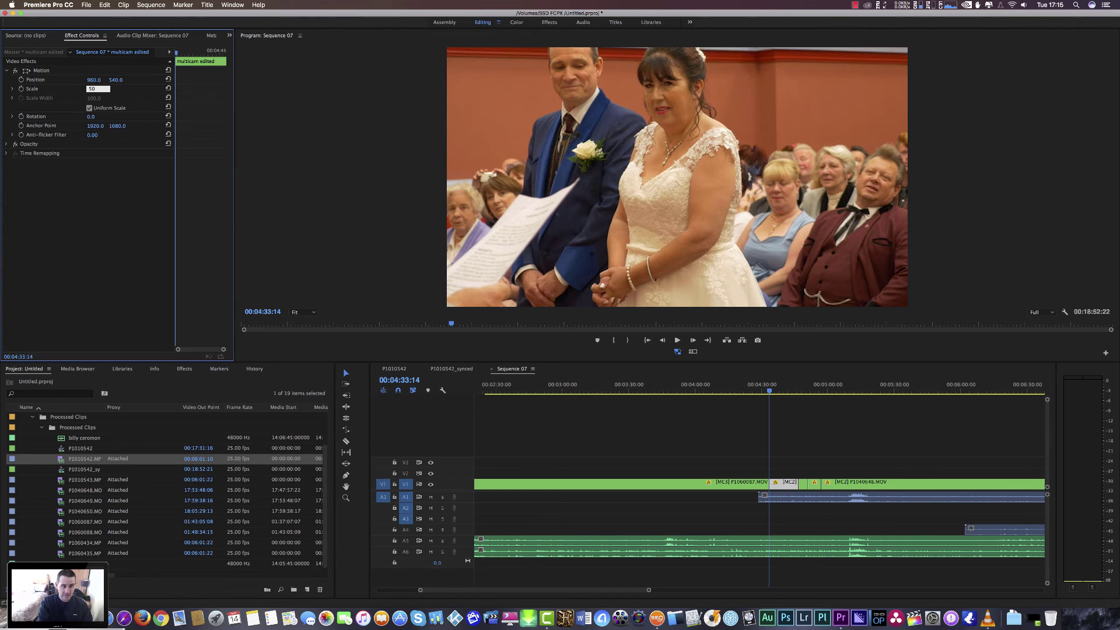
{"action": "type", "text": "0"}
{"action": "key", "text": "Return"}
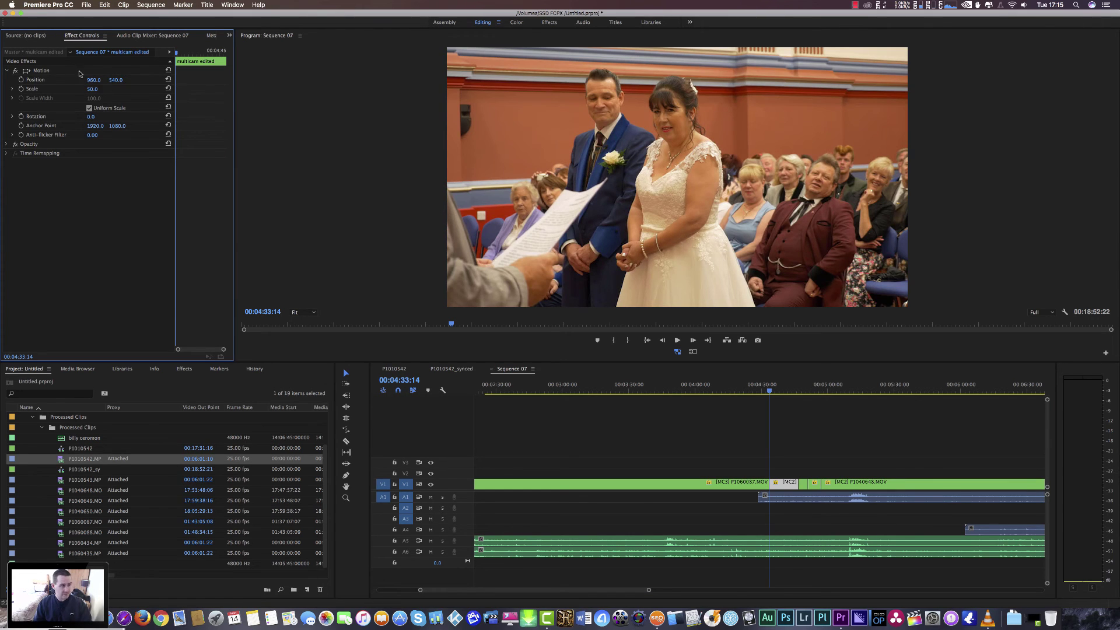
{"action": "left_click_drag", "start_coordinate": [90, 90], "coordinate": [91, 89]}
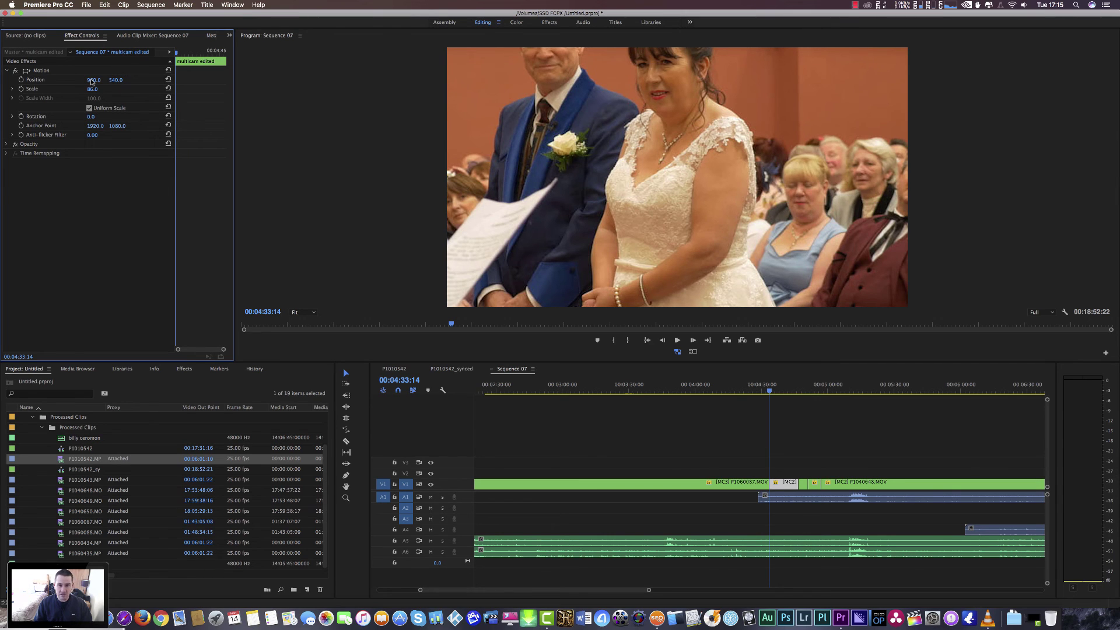
{"action": "left_click_drag", "start_coordinate": [92, 83], "coordinate": [121, 80]}
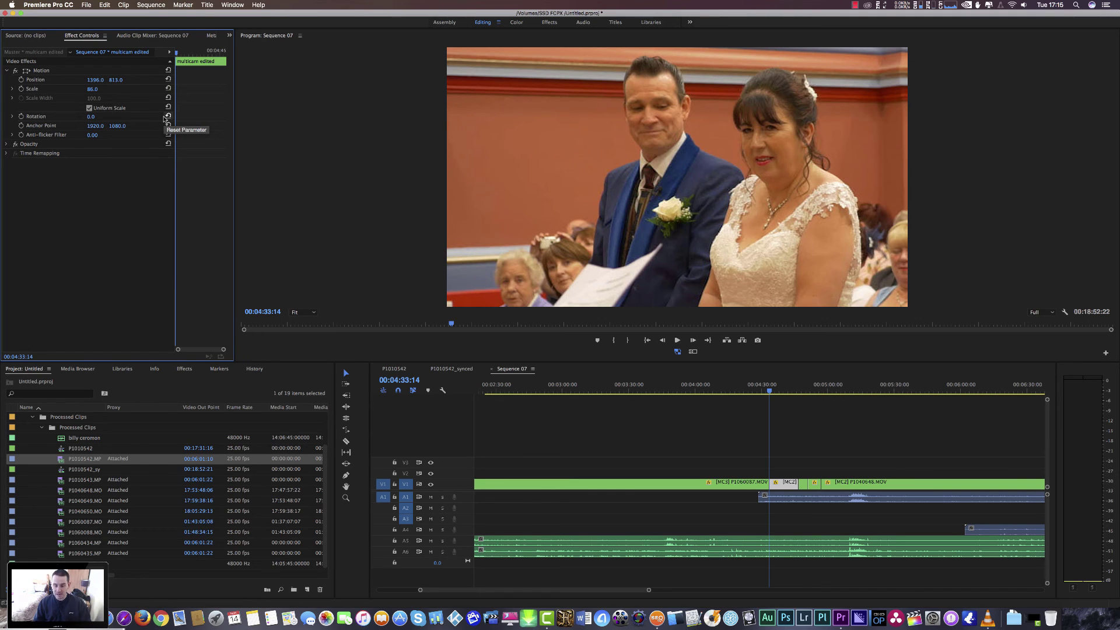
{"action": "left_click", "coordinate": [677, 340]}
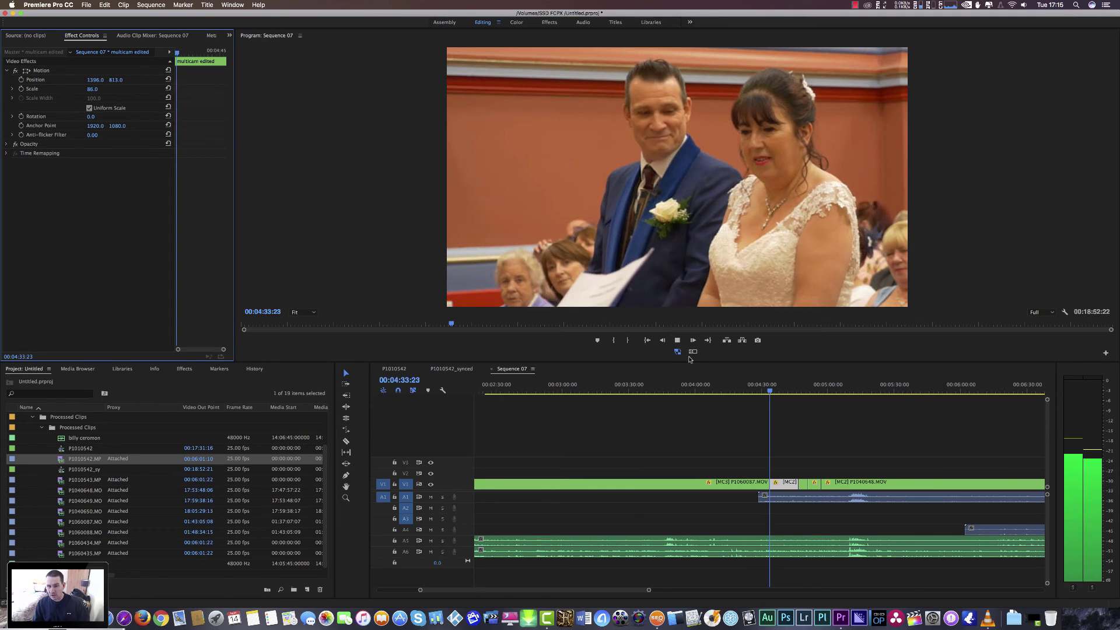
{"action": "key", "text": "space"}
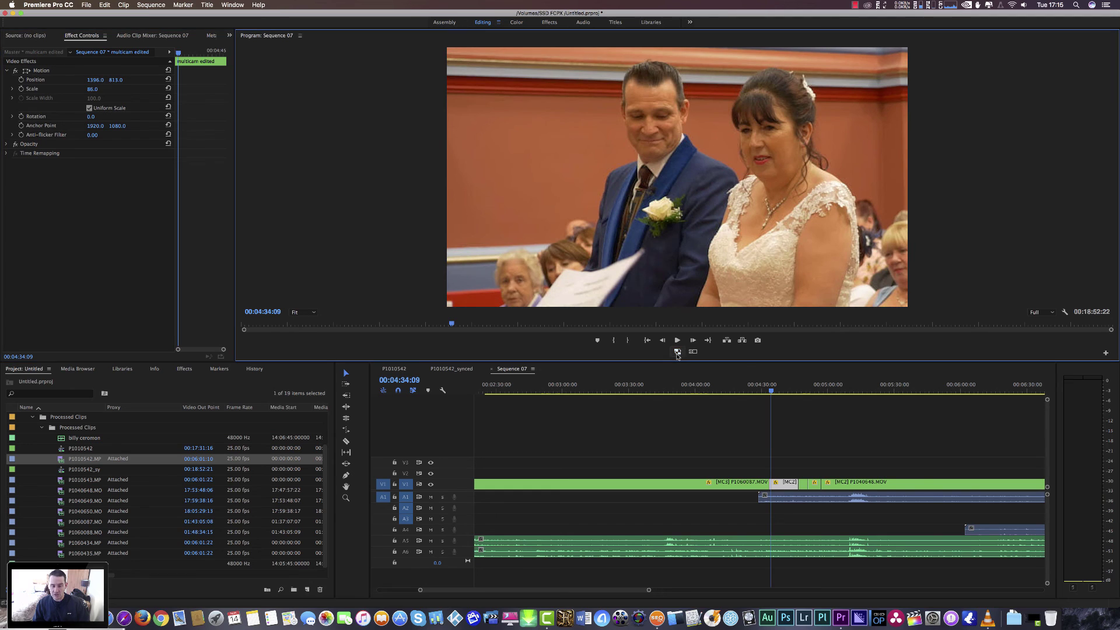
{"action": "left_click", "coordinate": [696, 352]}
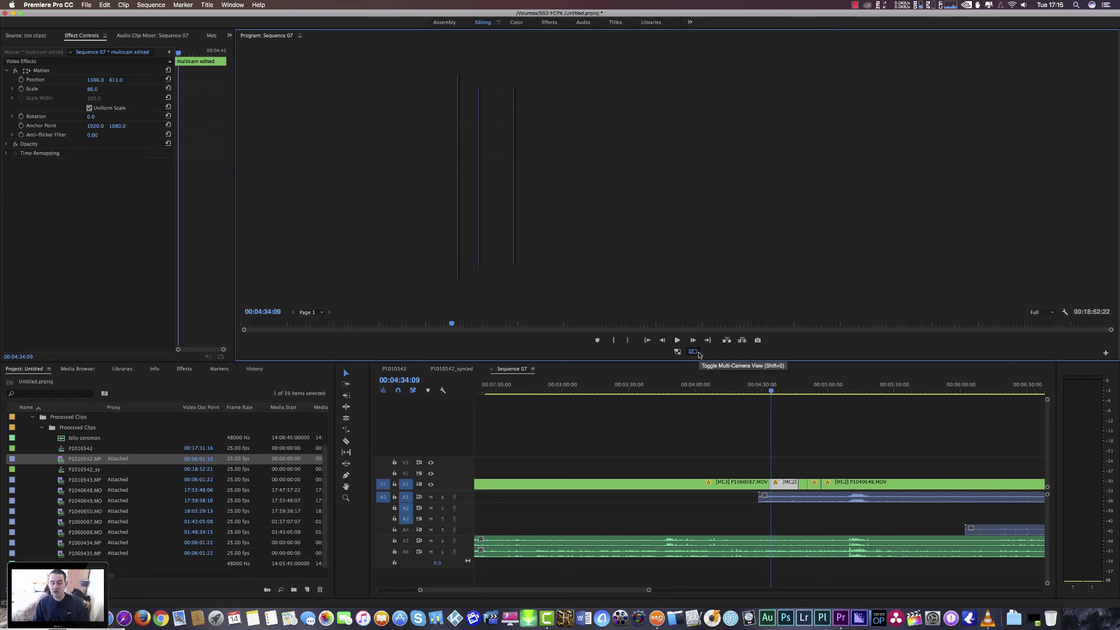
{"action": "left_click", "coordinate": [688, 353]}
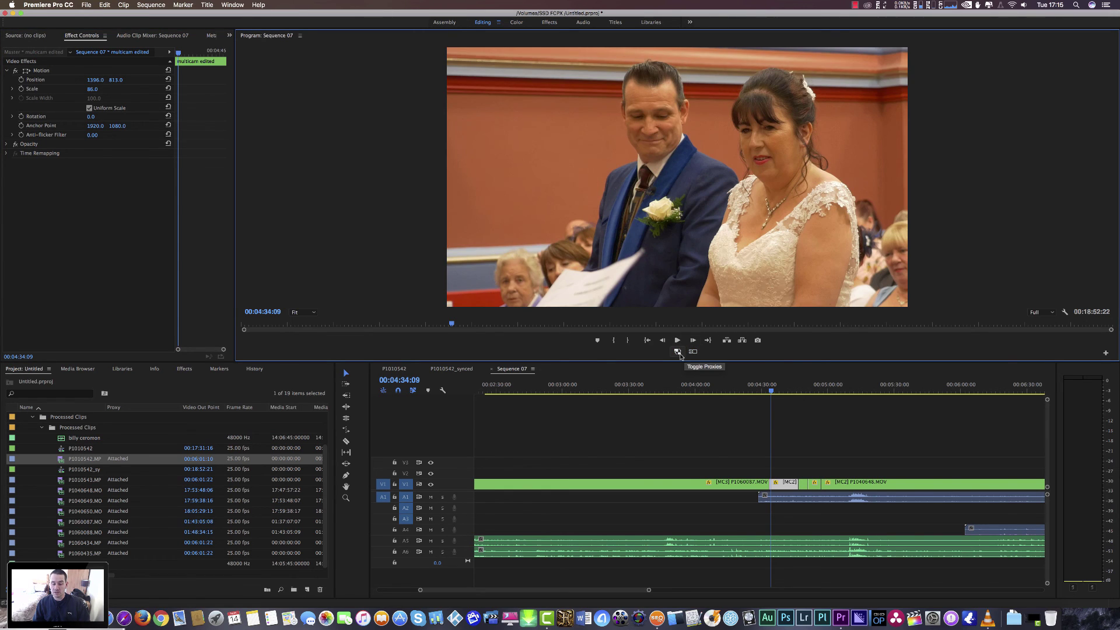
{"action": "key", "text": "space"}
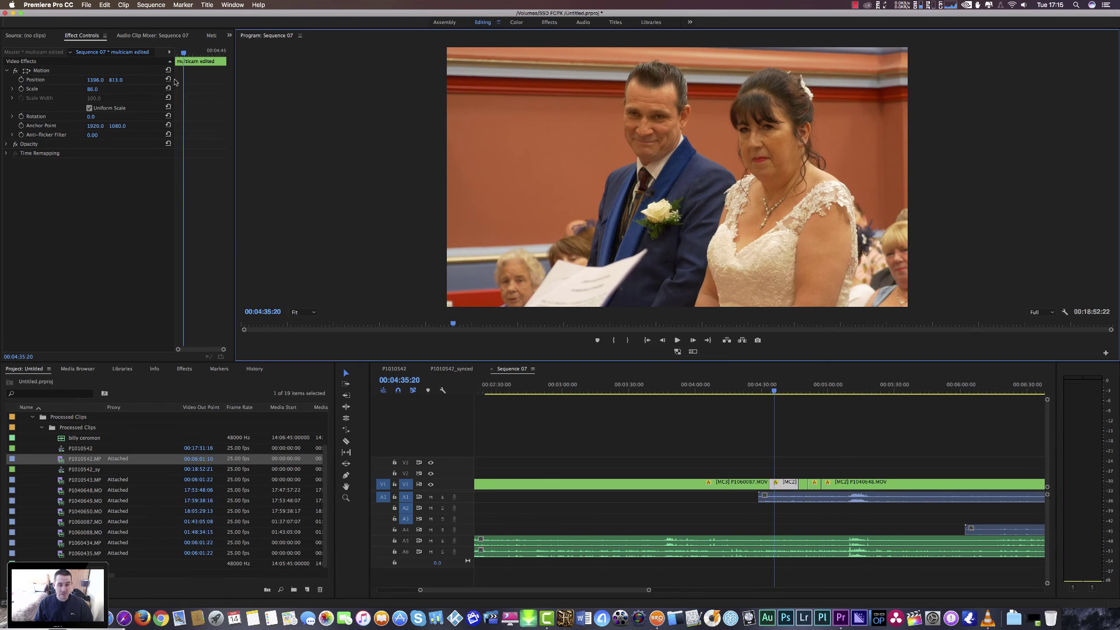
Reset Position to 960, 540 and Scale to default, then set Scale to 50.
{"action": "left_click", "coordinate": [168, 79]}
{"action": "left_click", "coordinate": [168, 88]}
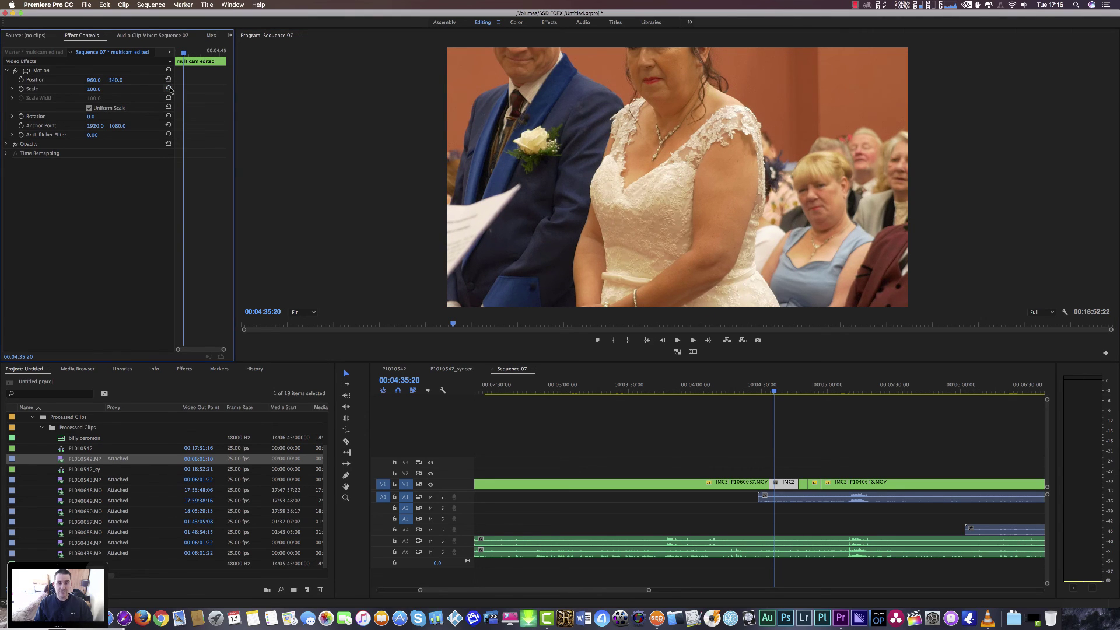
{"action": "left_click", "coordinate": [98, 89]}
{"action": "type", "text": "50"}
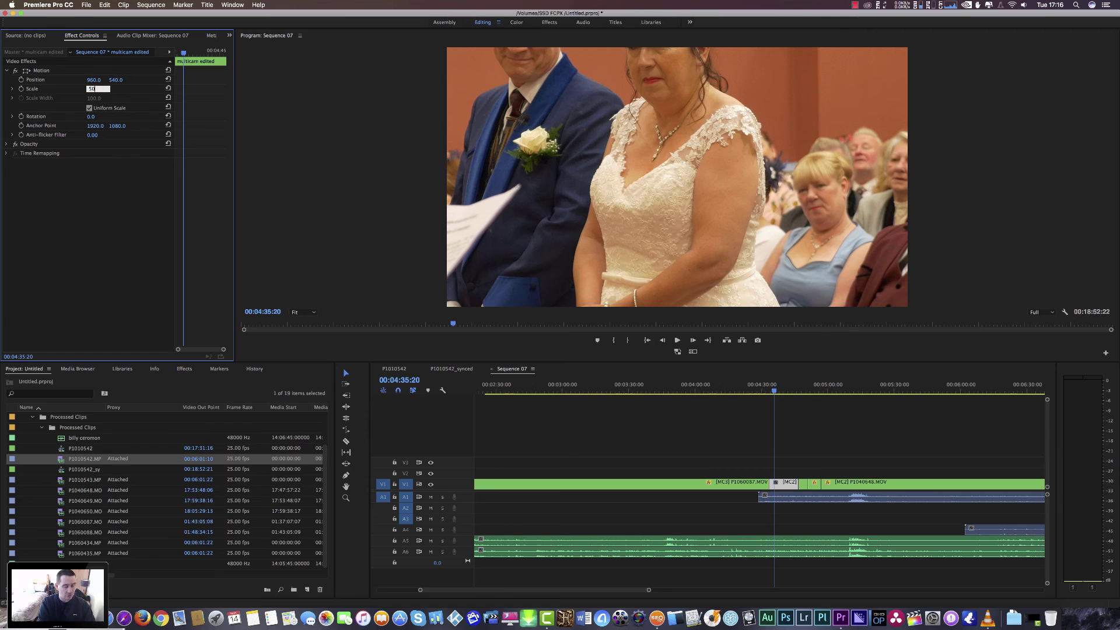
{"action": "key", "text": "Return"}
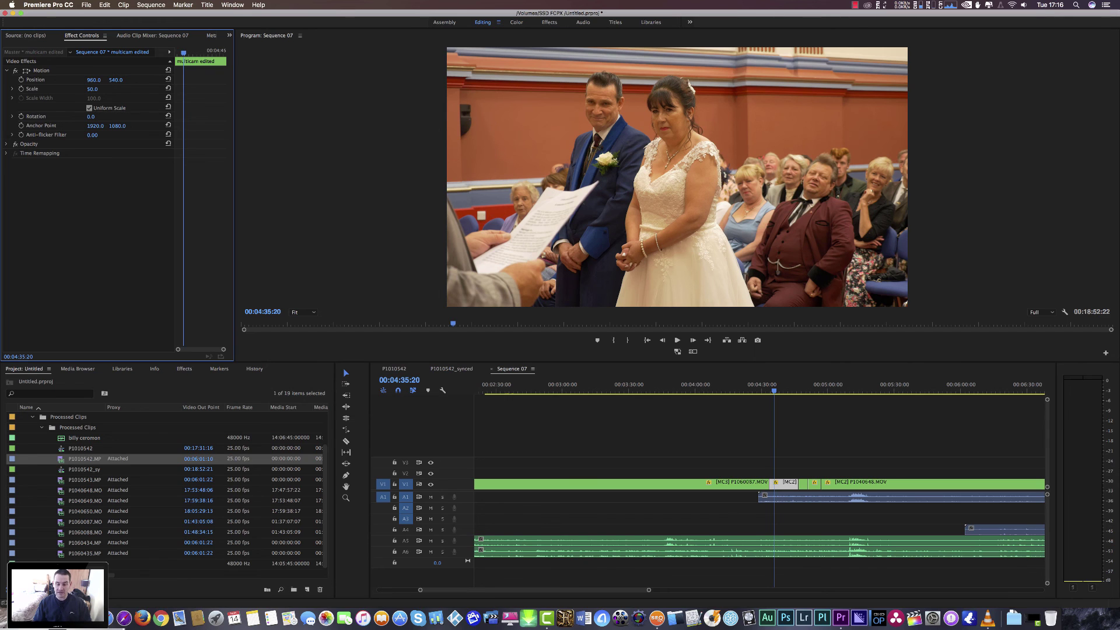
{"action": "left_click", "coordinate": [764, 391]}
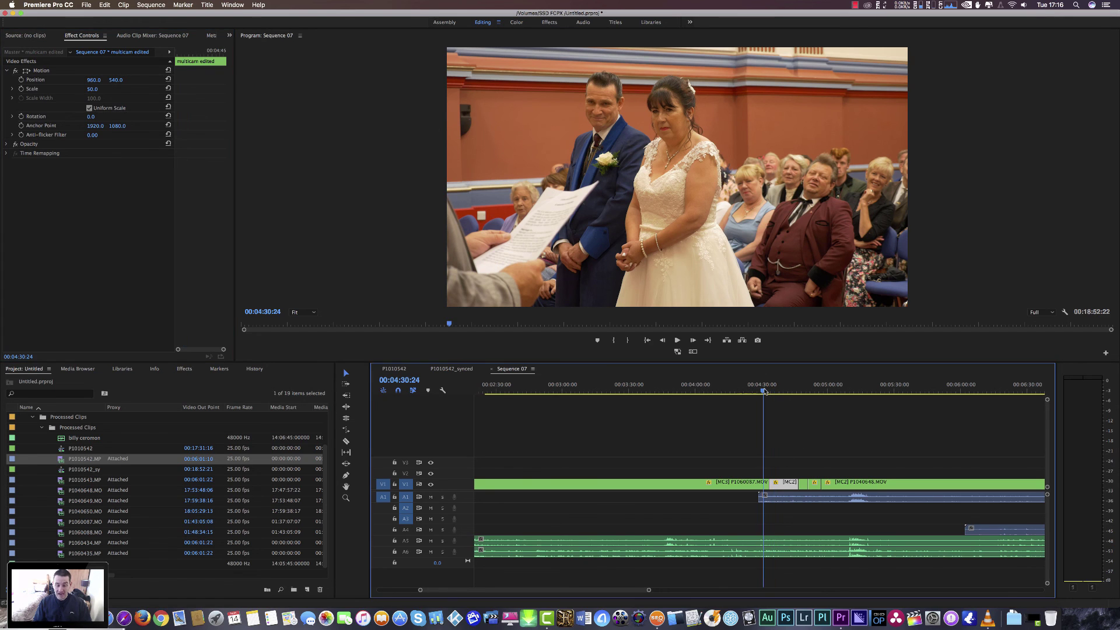
{"action": "key", "text": "Left"}
{"action": "key", "text": "Left"}
{"action": "key", "text": "Left"}
{"action": "key", "text": "Left"}
{"action": "key", "text": "Left"}
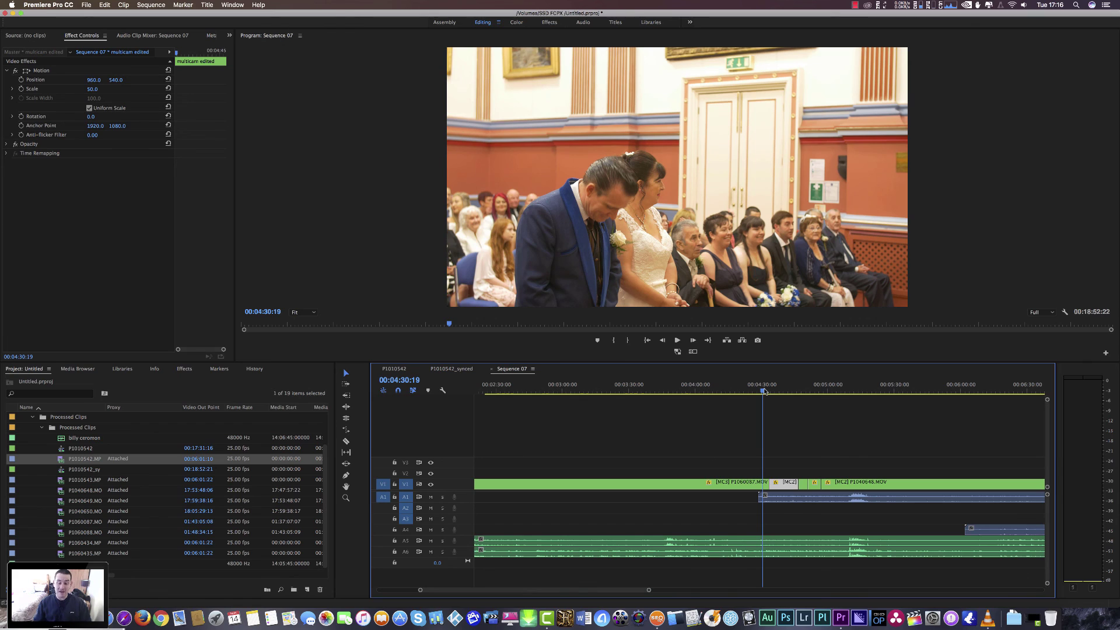